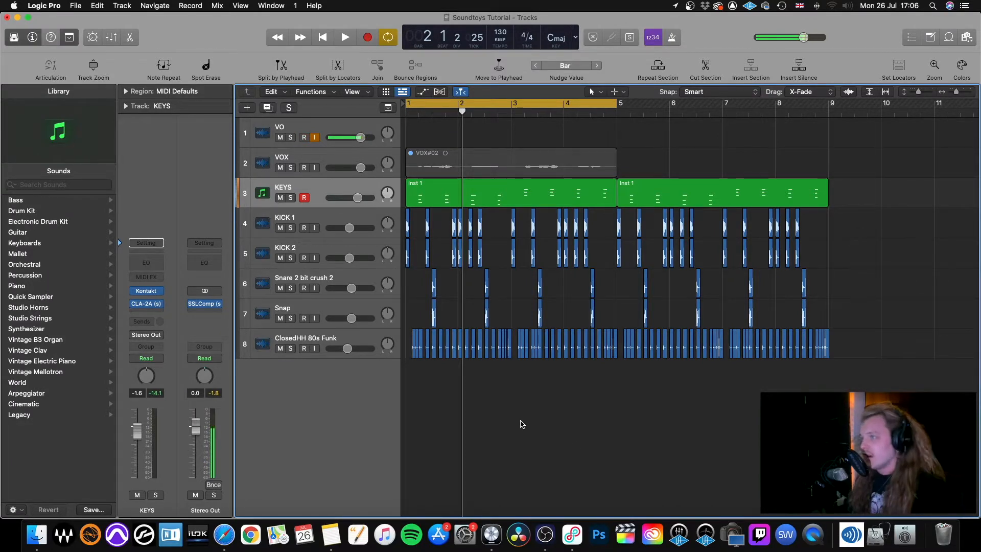
Play the cycled loop for reference and insert the Soundtoys PhaseMistress phaser after the compressor on the KEYS track.
{"action": "key", "text": "space"}
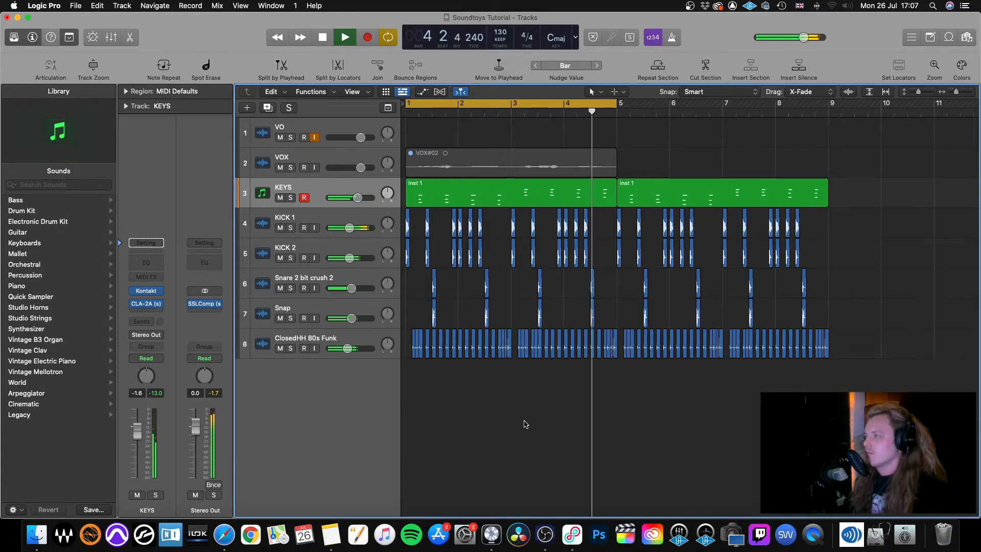
{"action": "key", "text": "space"}
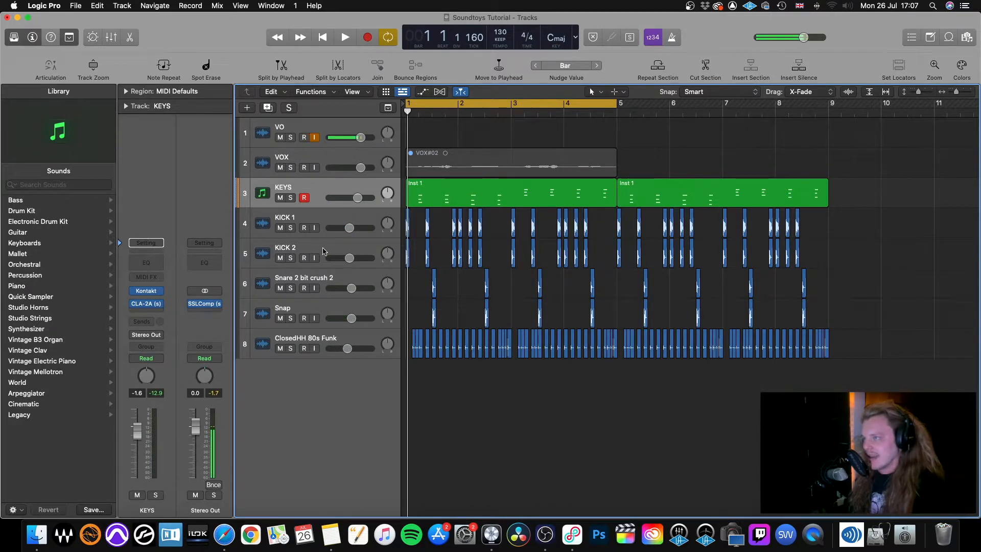
{"action": "left_click", "coordinate": [147, 313]}
{"action": "mouse_move", "coordinate": [276, 501]}
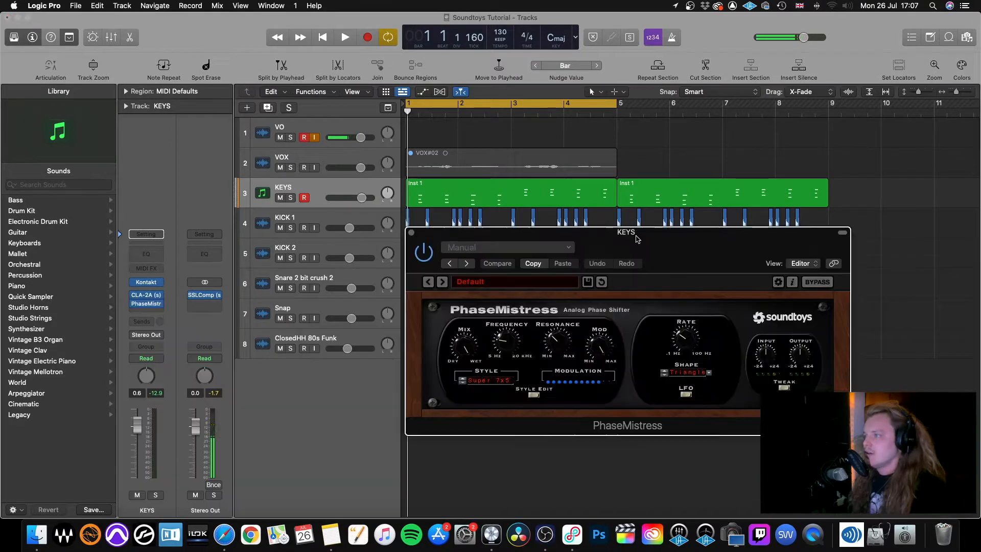
{"action": "left_click_drag", "start_coordinate": [636, 236], "coordinate": [634, 239]}
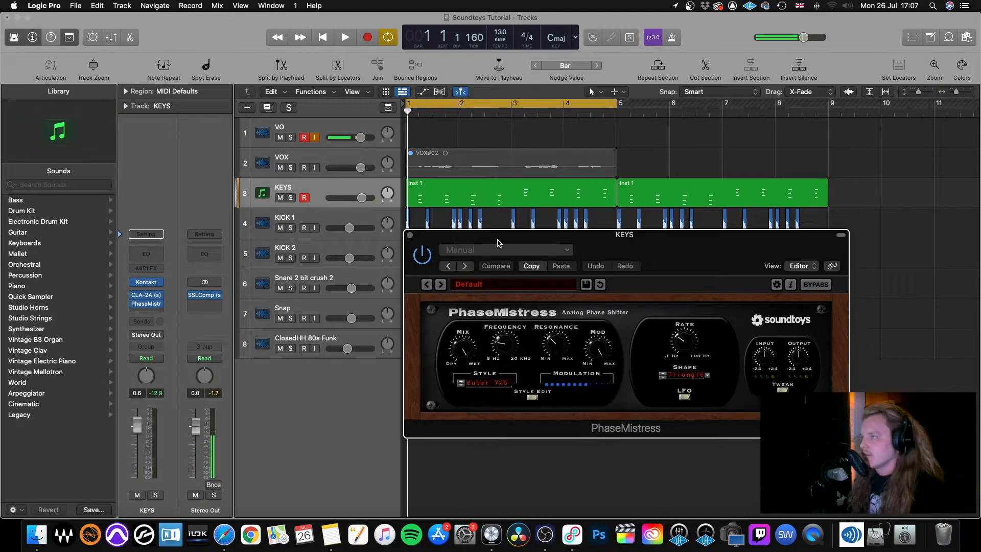
Audition the keys in the loop with PhaseMistress at its default settings.
{"action": "key", "text": "space"}
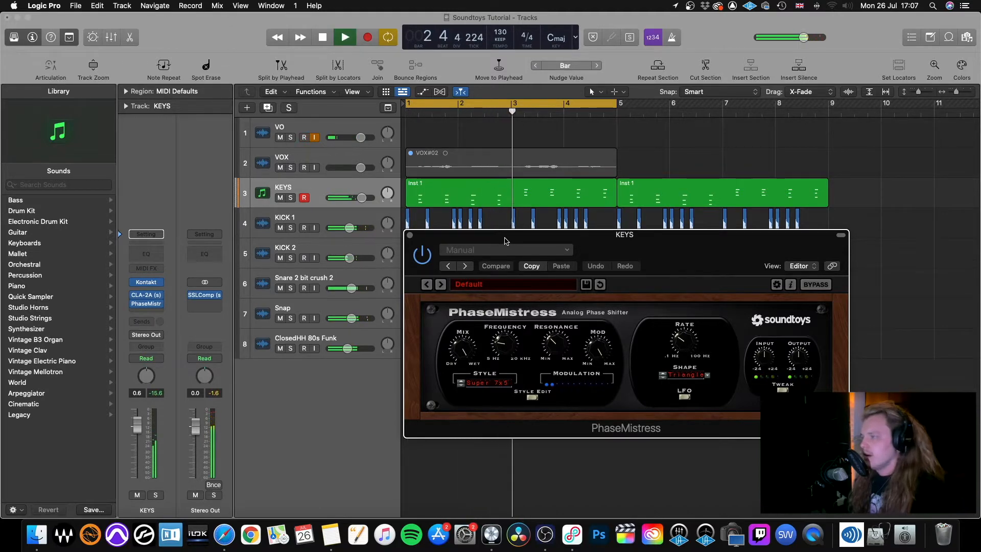
{"action": "key", "text": "space"}
{"action": "left_click_drag", "start_coordinate": [514, 240], "coordinate": [512, 243]}
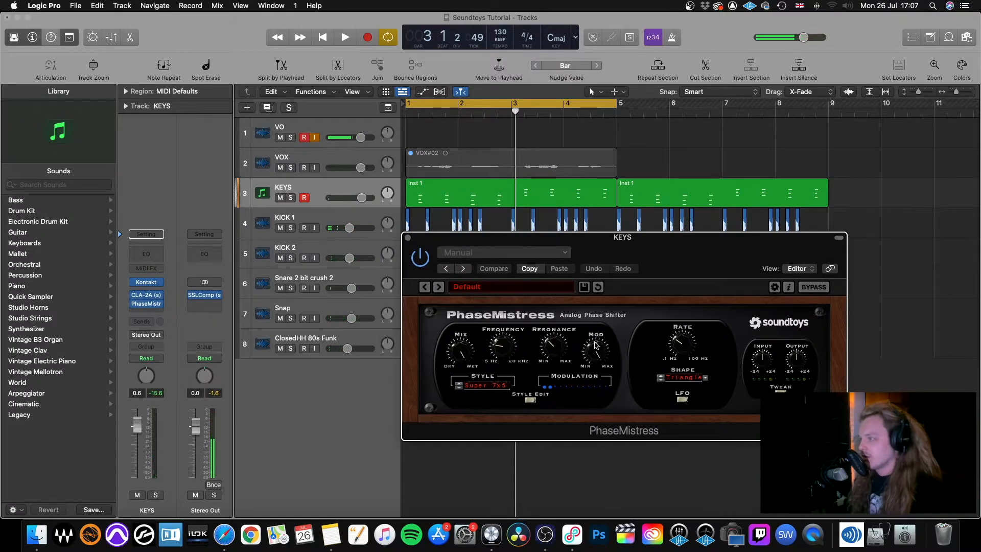
Lower the Mod and slightly reduce the Resonance in PhaseMistress, and audition the loop with these settings.
{"action": "left_click_drag", "start_coordinate": [595, 349], "coordinate": [596, 367]}
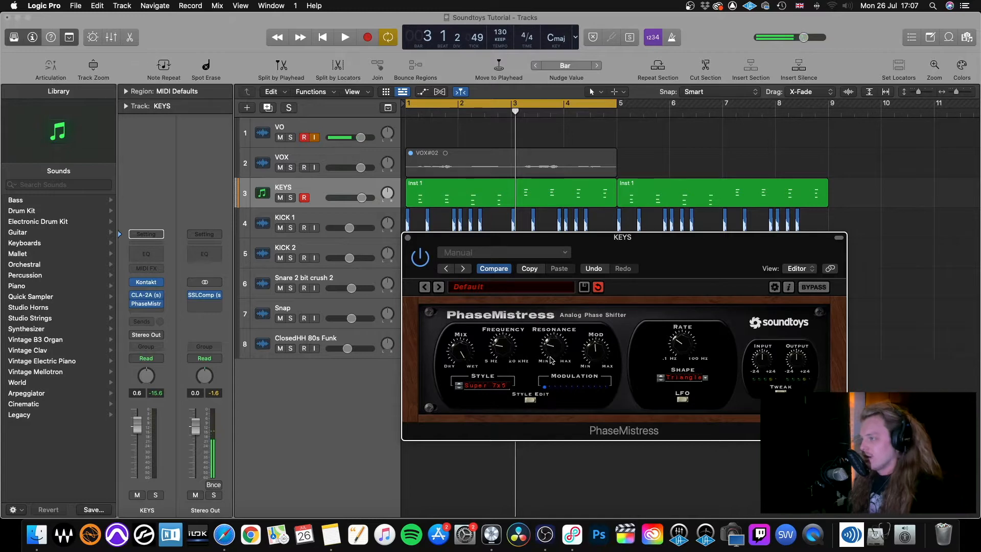
{"action": "left_click_drag", "start_coordinate": [550, 357], "coordinate": [551, 361]}
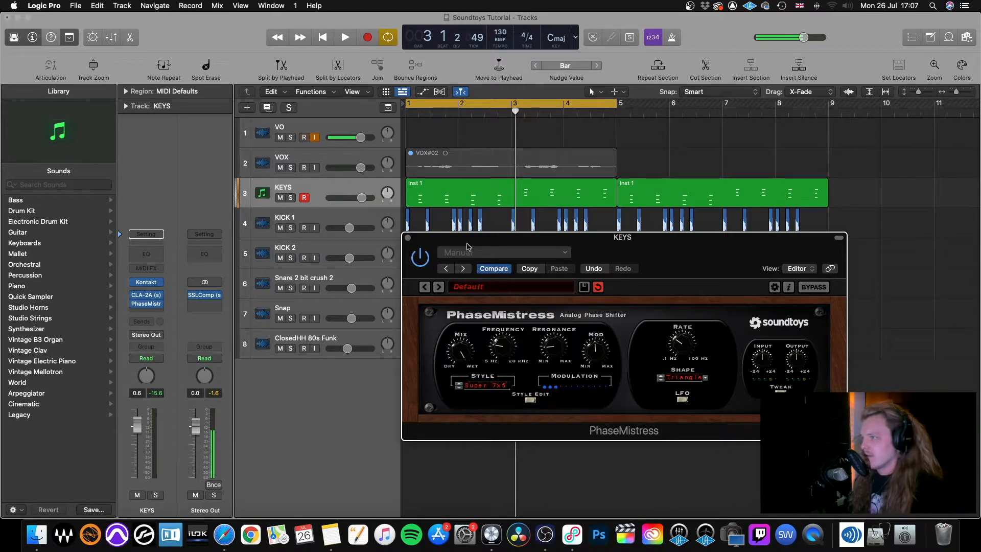
{"action": "key", "text": "space"}
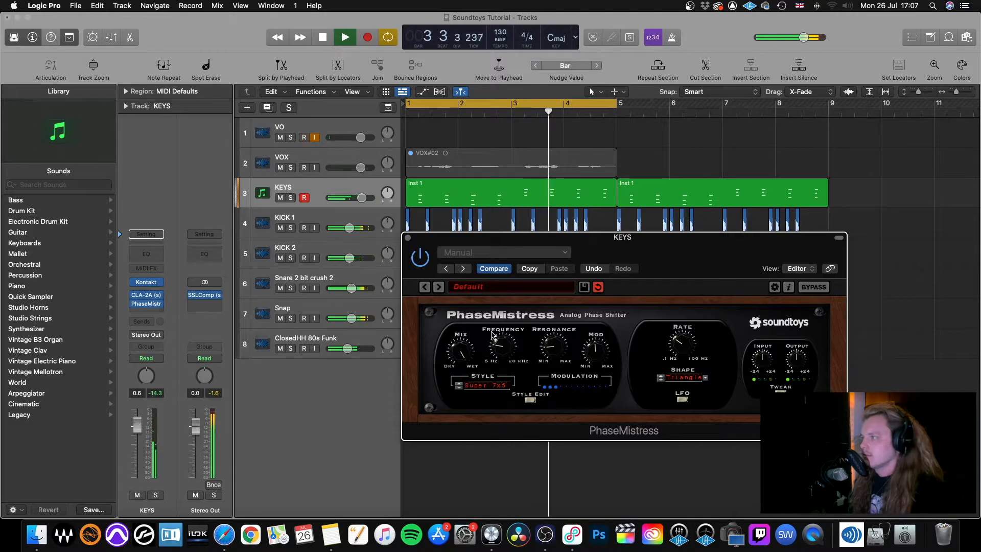
{"action": "key", "text": "space"}
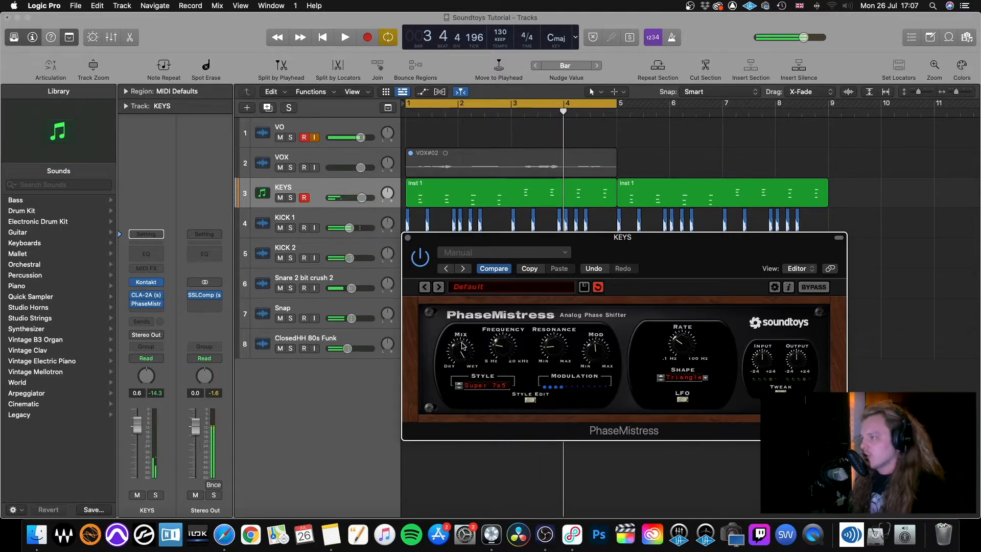
Lower the PhaseMistress Mix and compare the keys in the loop with the phaser active and bypassed.
{"action": "left_click_drag", "start_coordinate": [462, 345], "coordinate": [462, 359]}
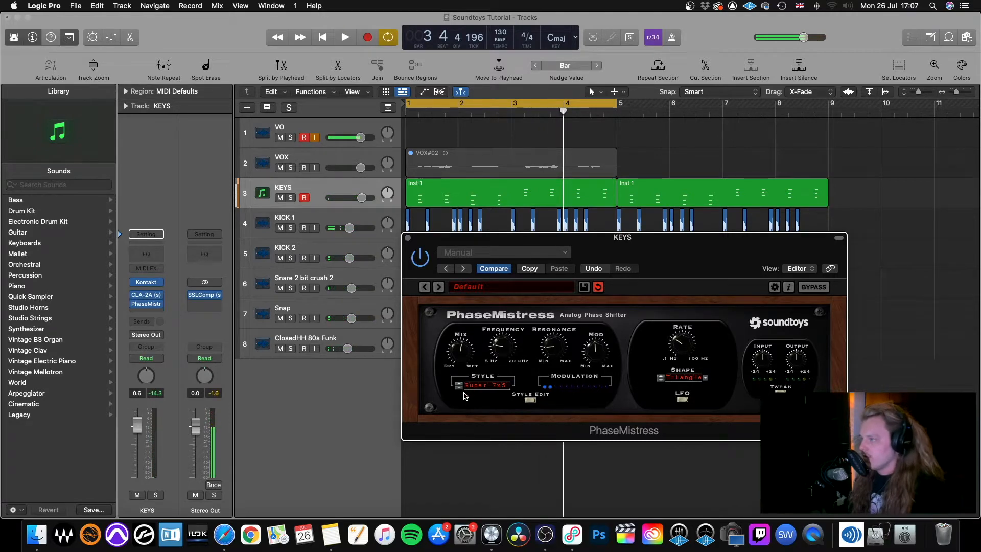
{"action": "key", "text": "space"}
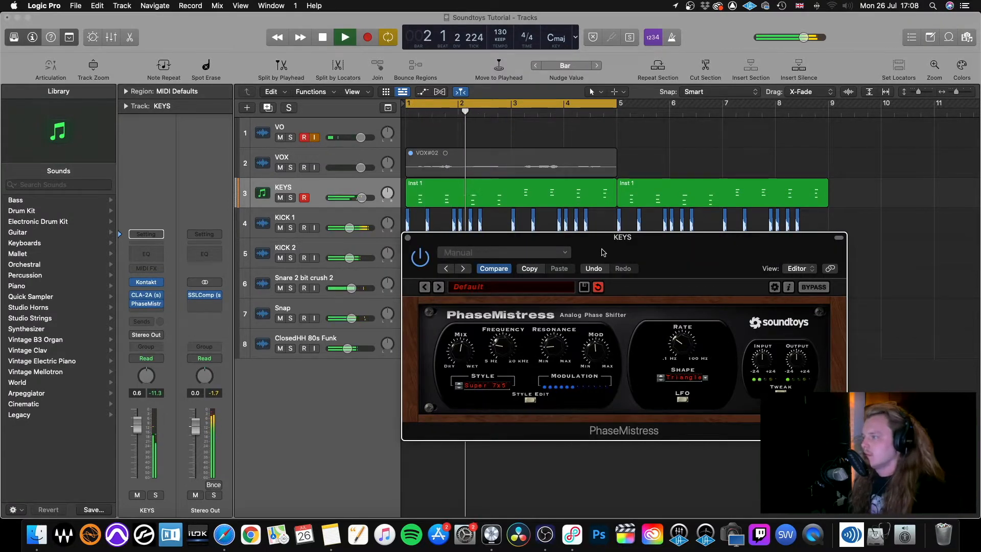
{"action": "key", "text": "space"}
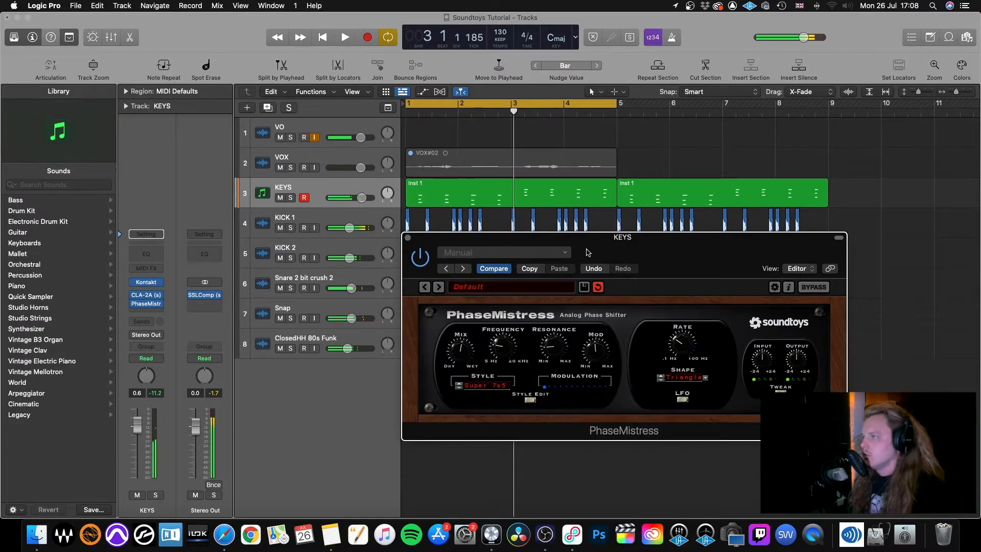
{"action": "key", "text": "space"}
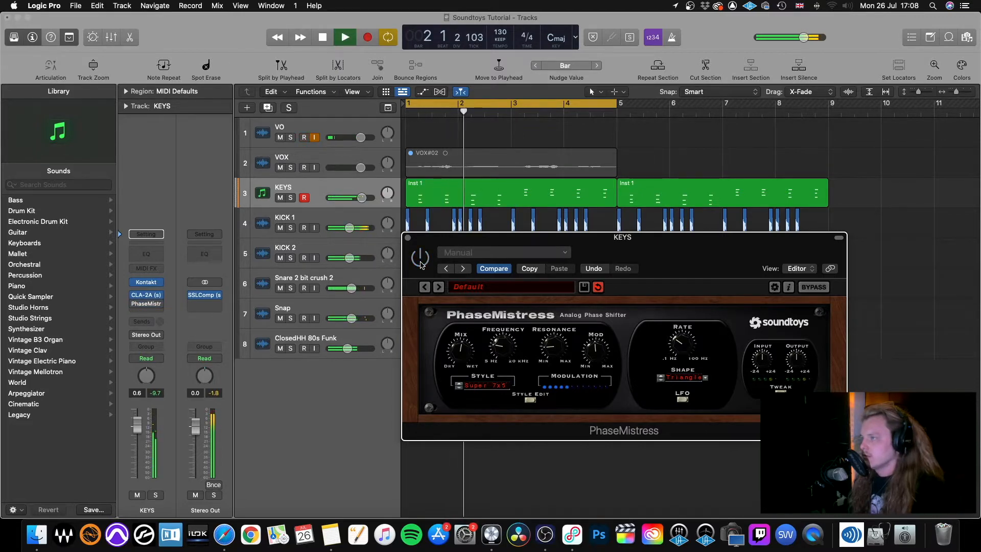
{"action": "key", "text": "space"}
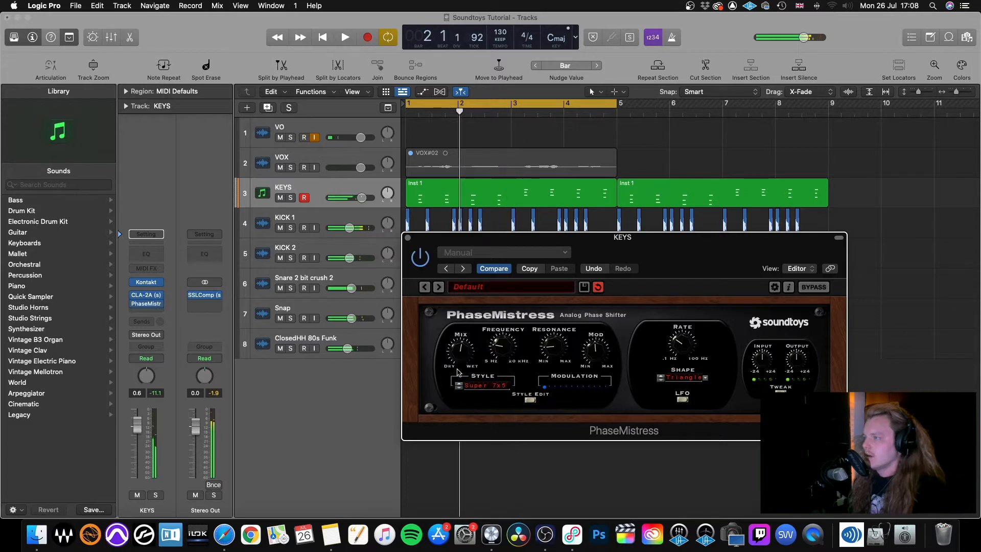
Raise the PhaseMistress Mix slightly and audition the loop.
{"action": "left_click_drag", "start_coordinate": [458, 354], "coordinate": [459, 348]}
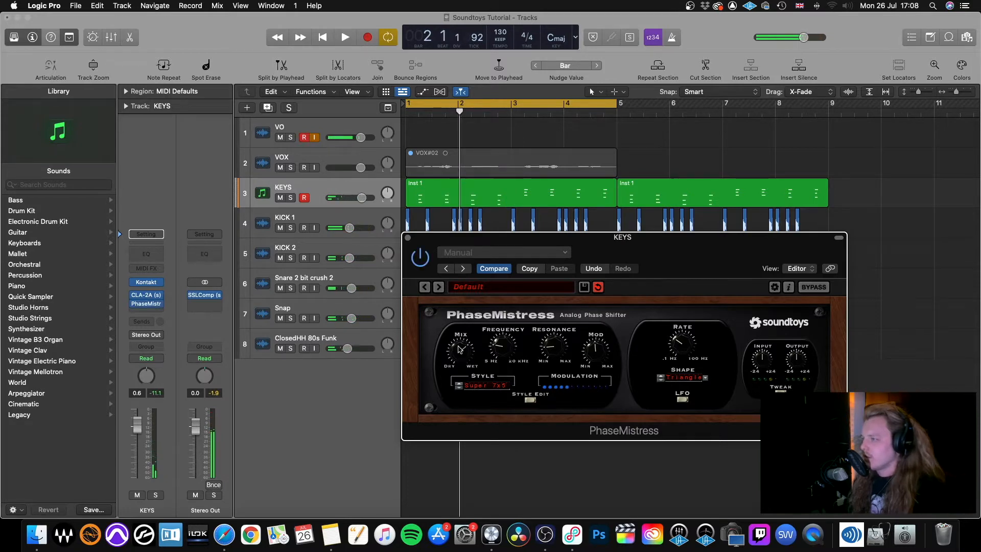
{"action": "key", "text": "space"}
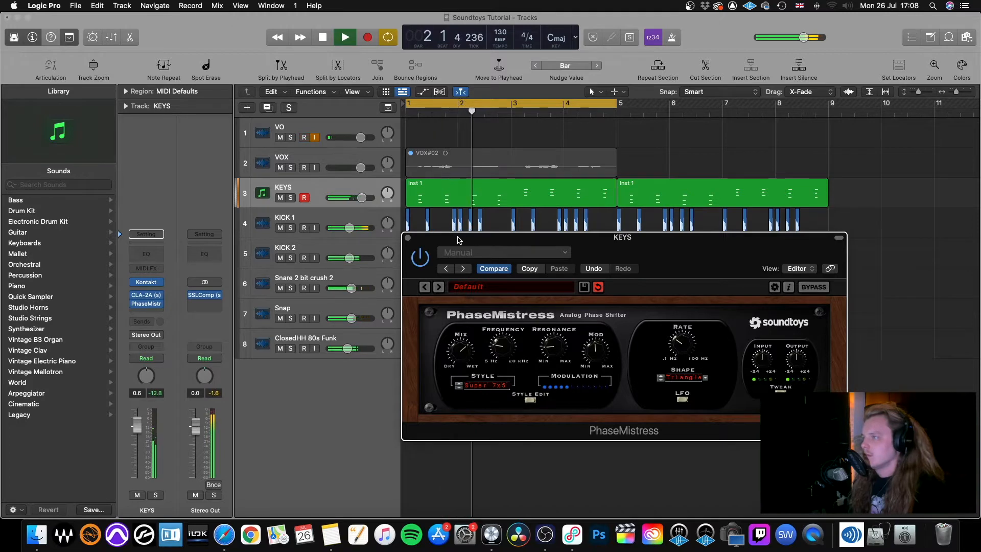
{"action": "key", "text": "space"}
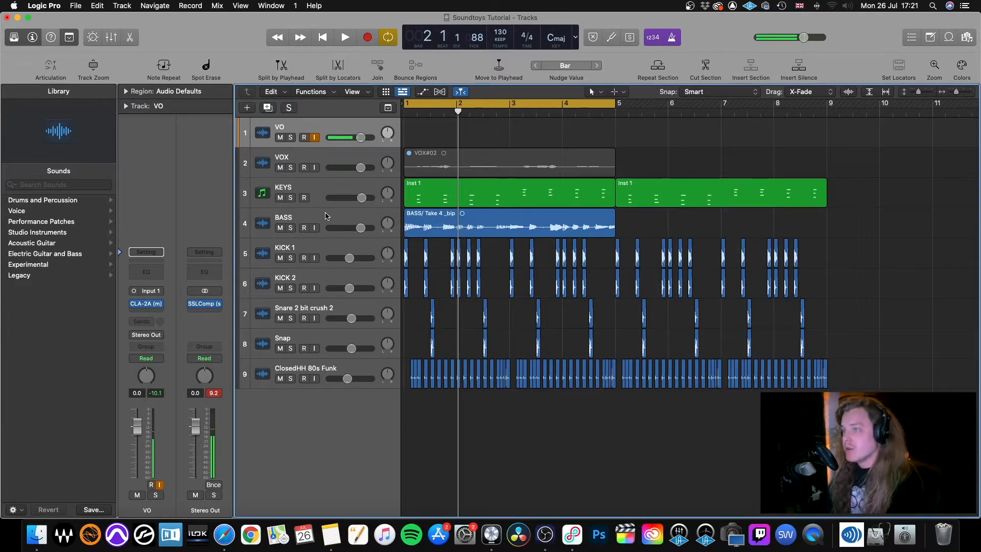
Select the BASS track and audition the loop with its Decapitator plug-in still switched off.
{"action": "left_click", "coordinate": [322, 217]}
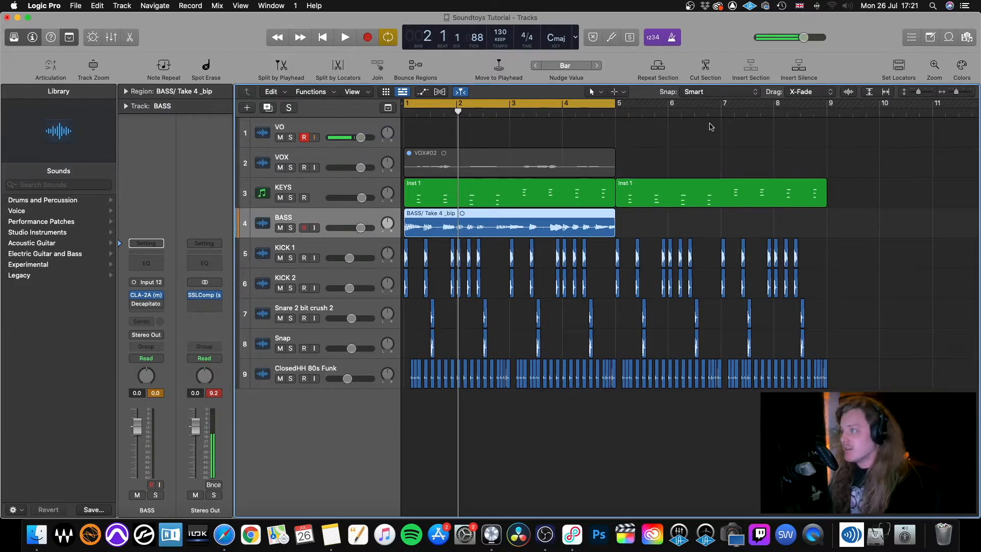
{"action": "key", "text": "space"}
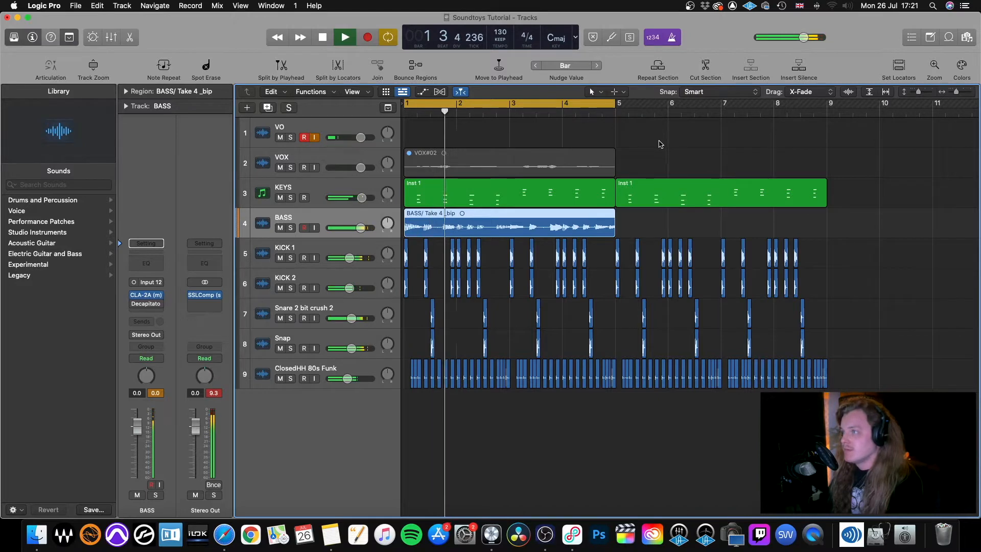
{"action": "key", "text": "space"}
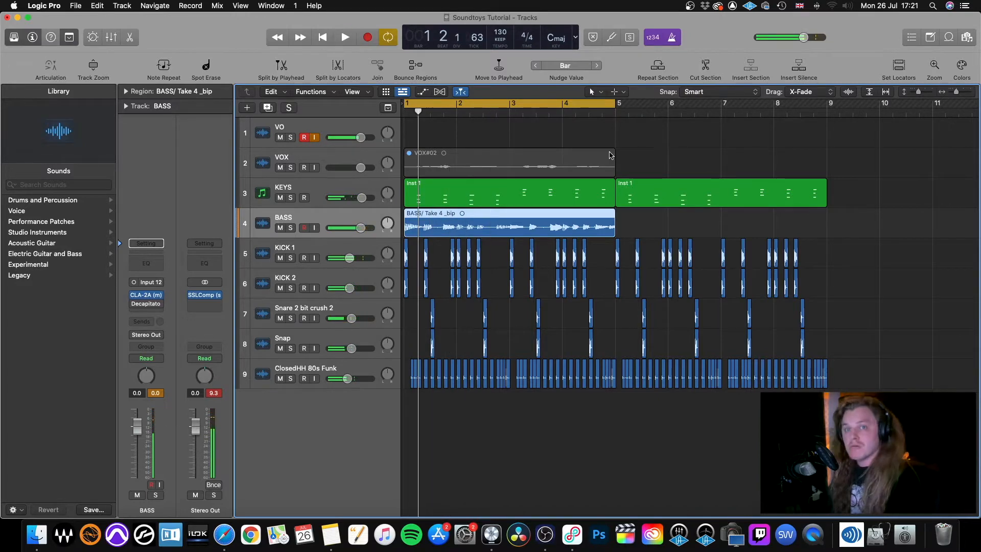
Open the Decapitator plug-in on the BASS track and switch it on.
{"action": "left_click", "coordinate": [147, 306]}
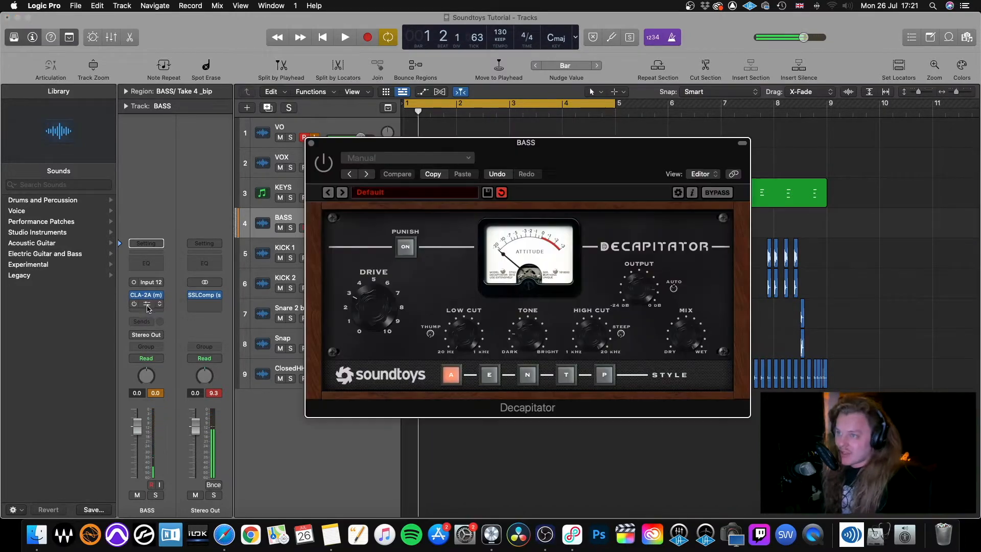
{"action": "left_click", "coordinate": [137, 307]}
{"action": "left_click_drag", "start_coordinate": [471, 167], "coordinate": [479, 167]}
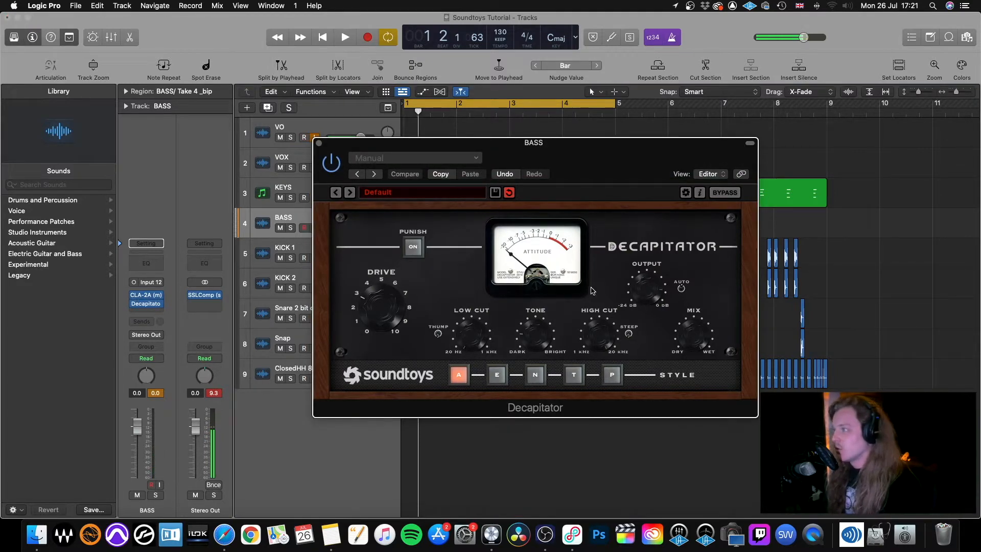
Try out the Decapitator's Drive control and switch its Punish mode on and back off.
{"action": "left_click_drag", "start_coordinate": [373, 302], "coordinate": [375, 276]}
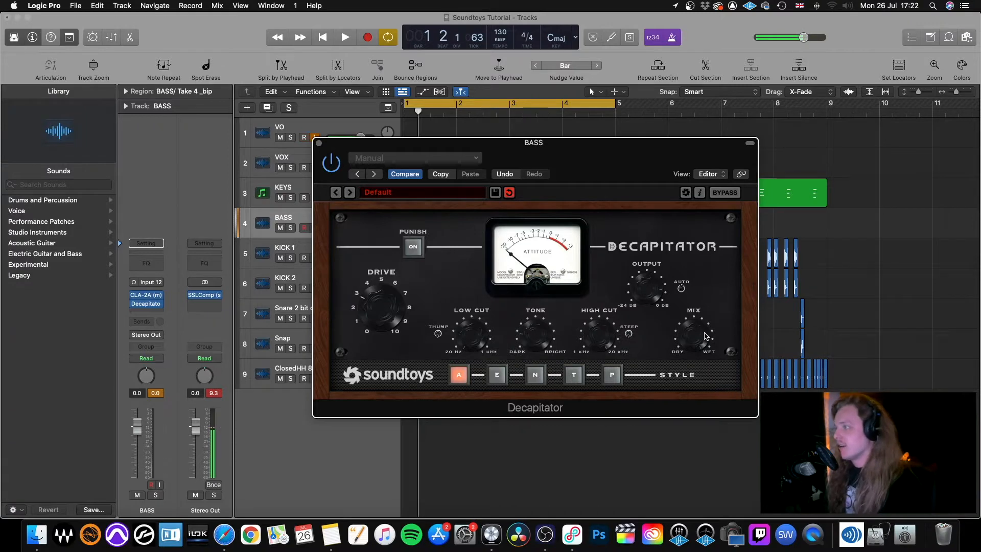
{"action": "left_click", "coordinate": [414, 248]}
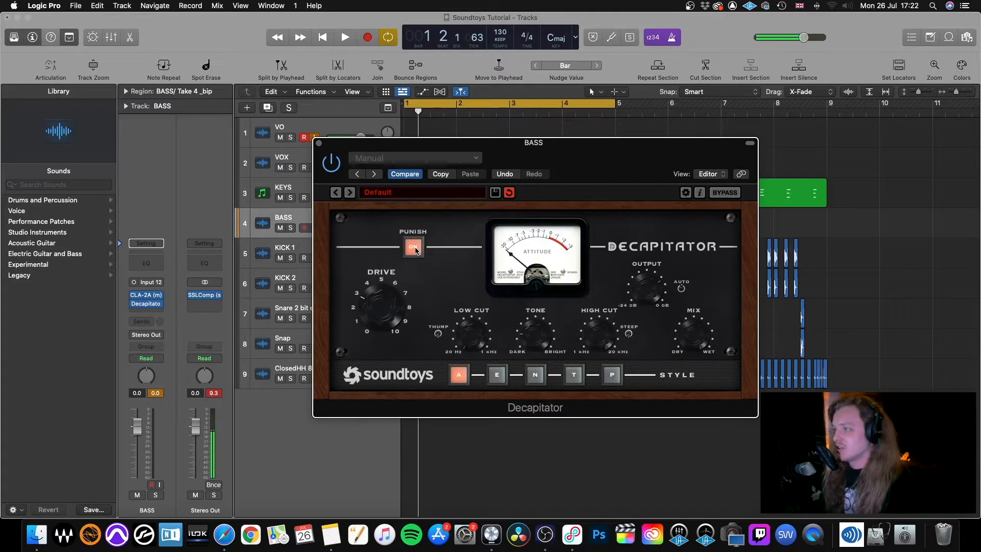
{"action": "left_click", "coordinate": [417, 249]}
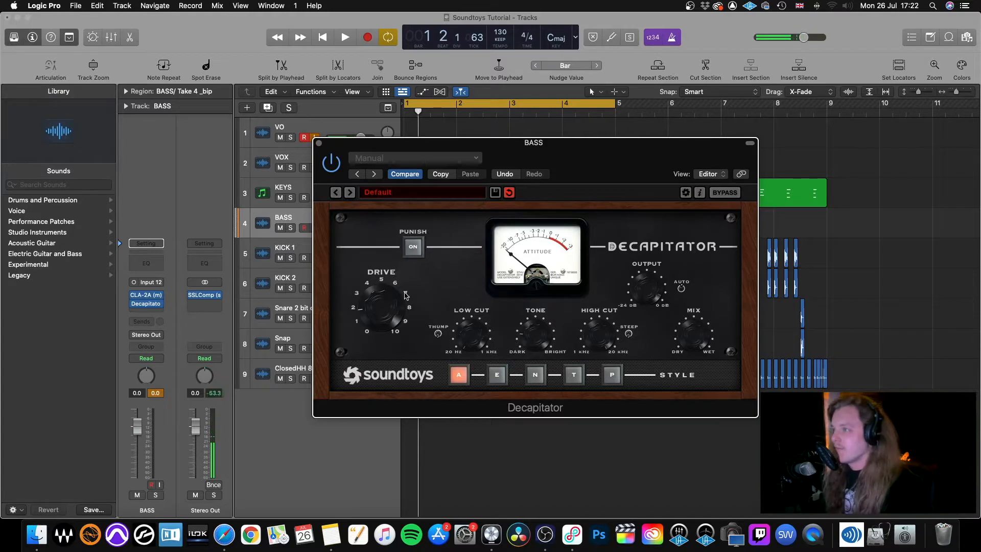
Audition the bass in the loop with Decapitator active, style A selected and Punish off.
{"action": "key", "text": "space"}
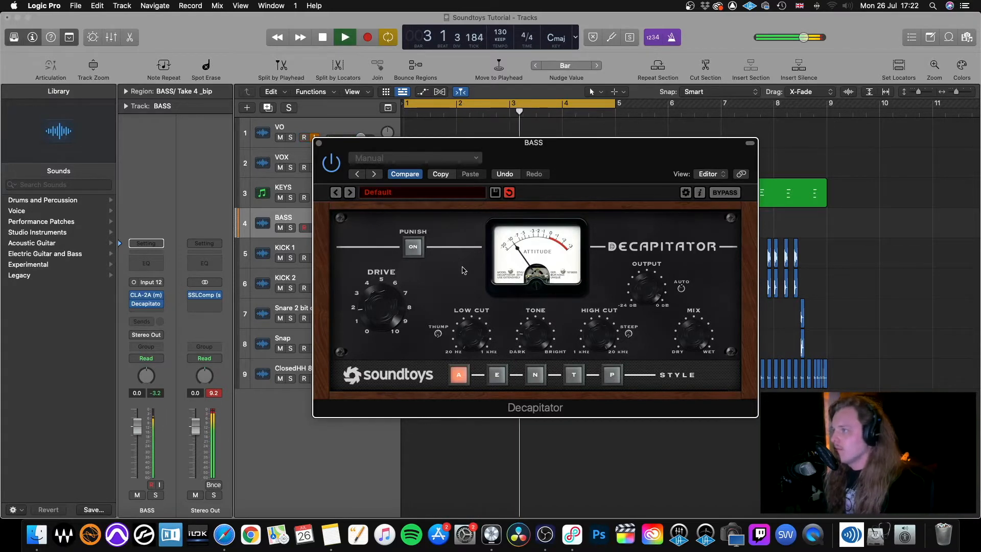
{"action": "key", "text": "space"}
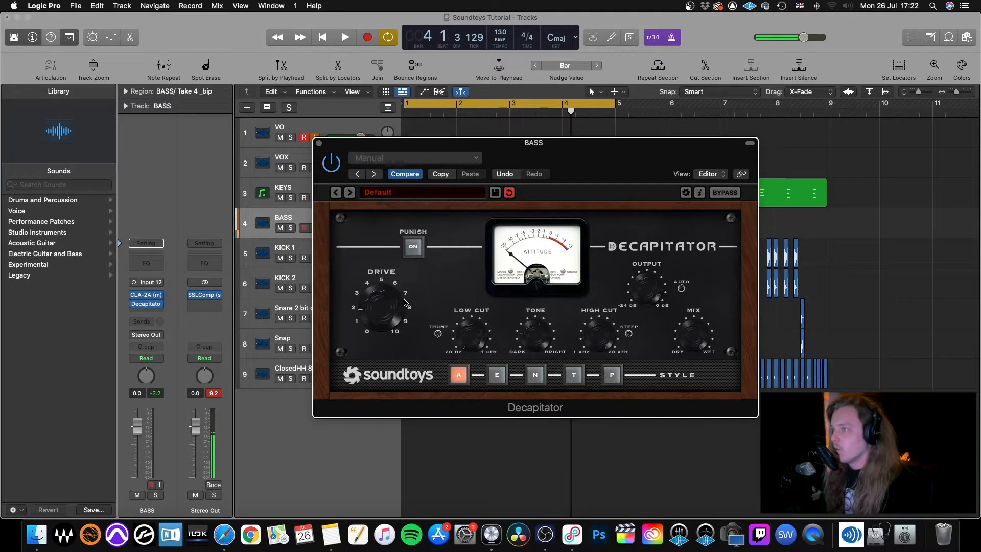
{"action": "key", "text": "space"}
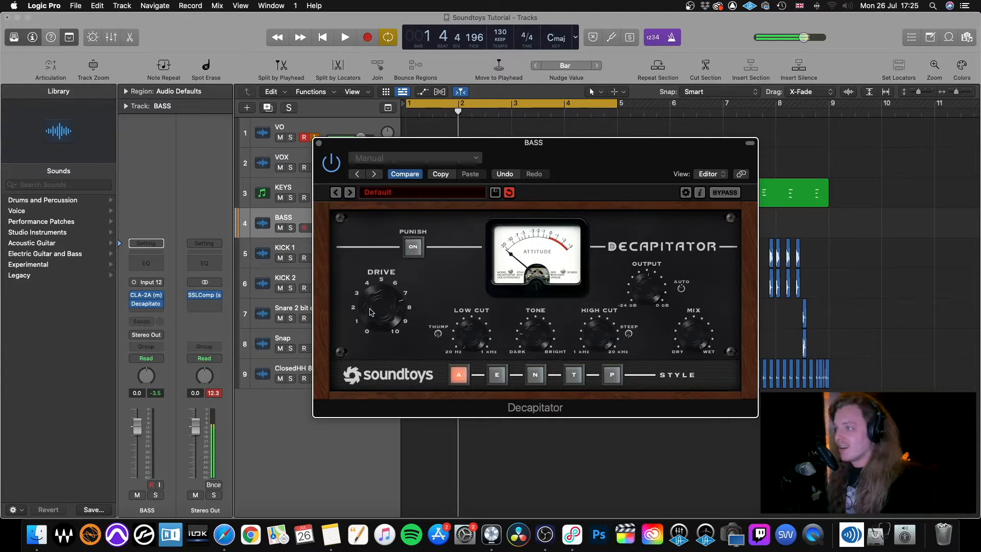
Reduce the Decapitator's Drive on the bass and audition the loop.
{"action": "left_click_drag", "start_coordinate": [380, 302], "coordinate": [380, 314]}
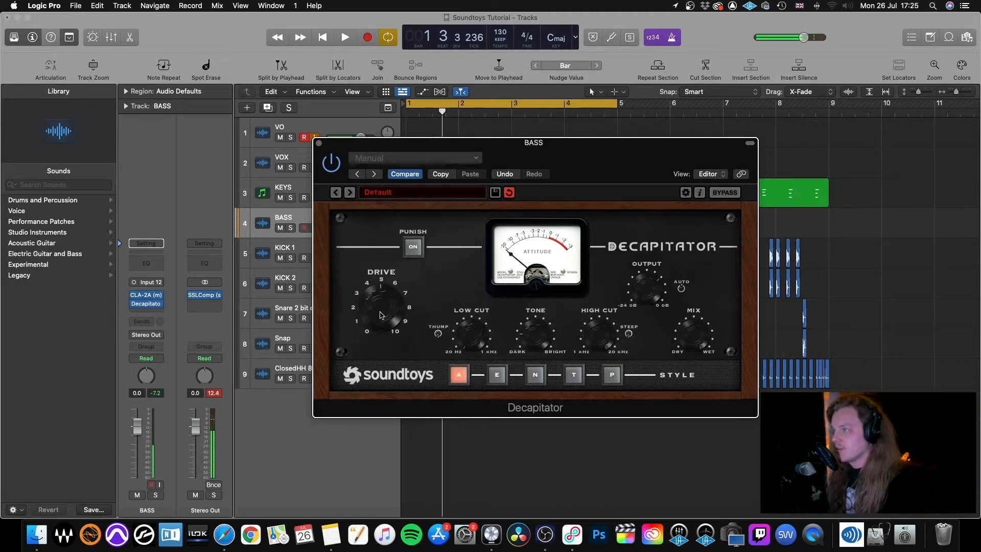
{"action": "key", "text": "space"}
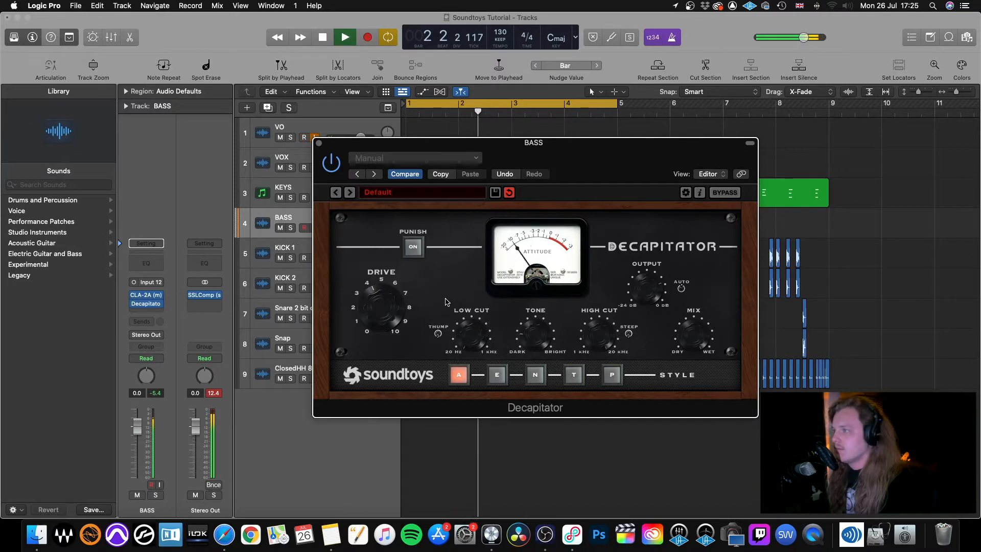
{"action": "key", "text": "space"}
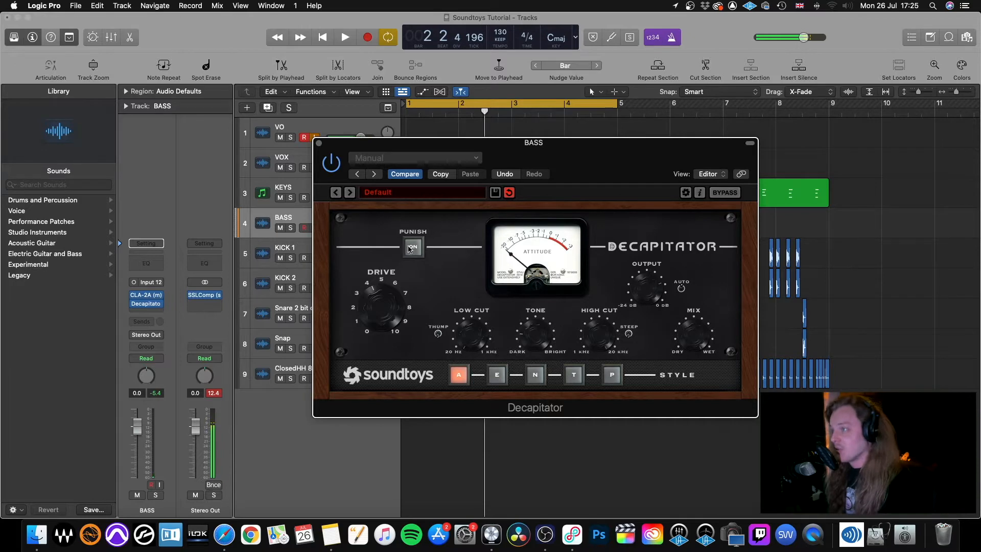
Play the loop while switching the Decapitator's Punish mode on and back off to compare the bass distortion.
{"action": "key", "text": "space"}
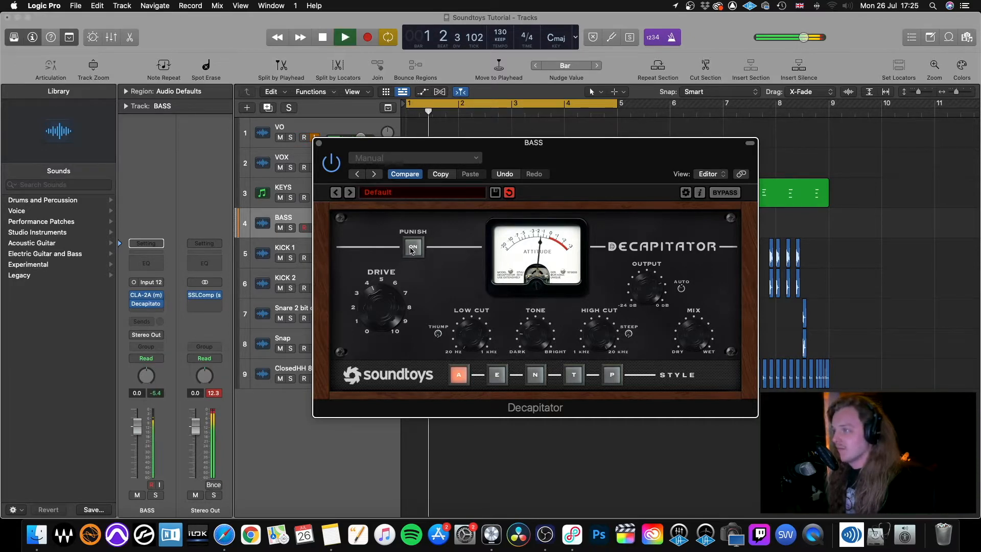
{"action": "left_click", "coordinate": [412, 250]}
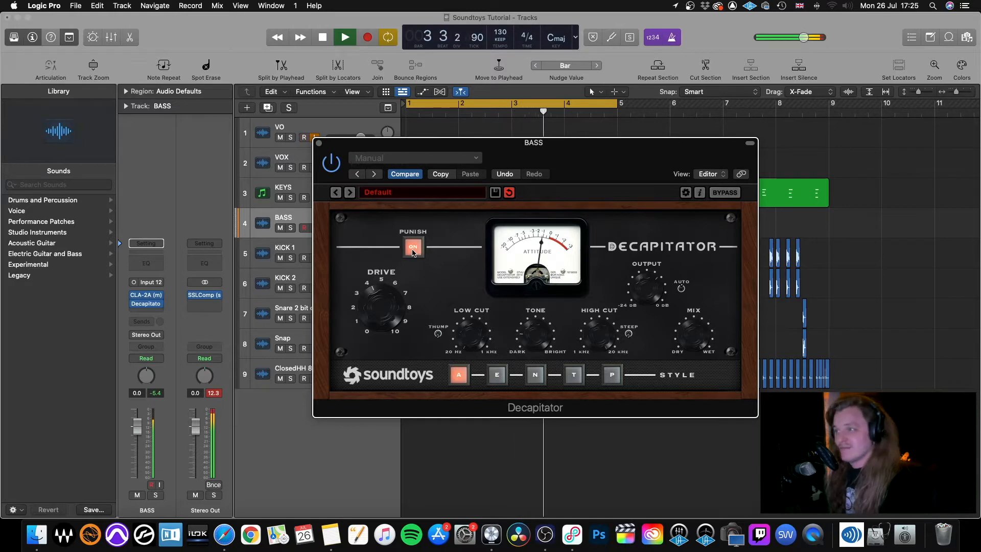
{"action": "left_click", "coordinate": [413, 249]}
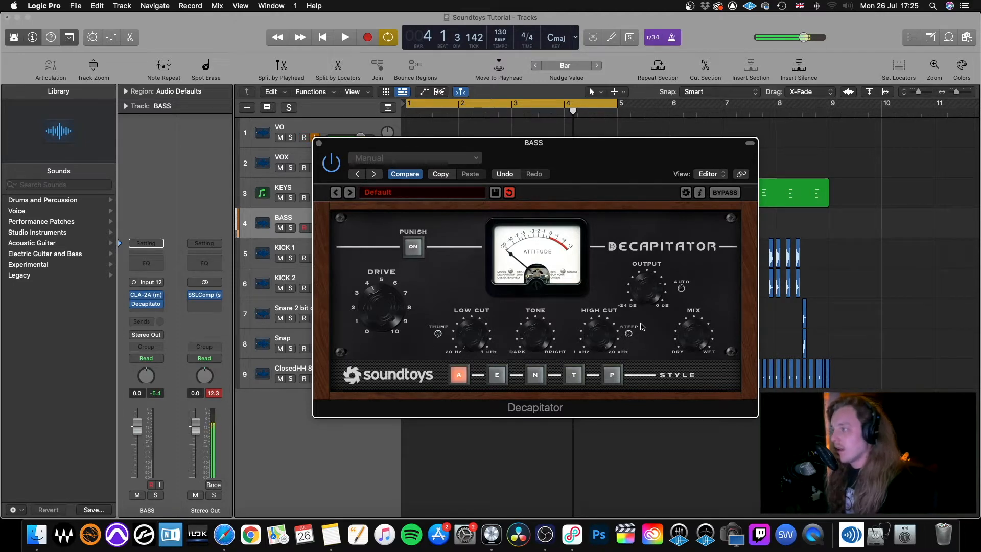
Compare the bass in the loop with Decapitator active and bypassed, and hide the plug-in window.
{"action": "key", "text": "space"}
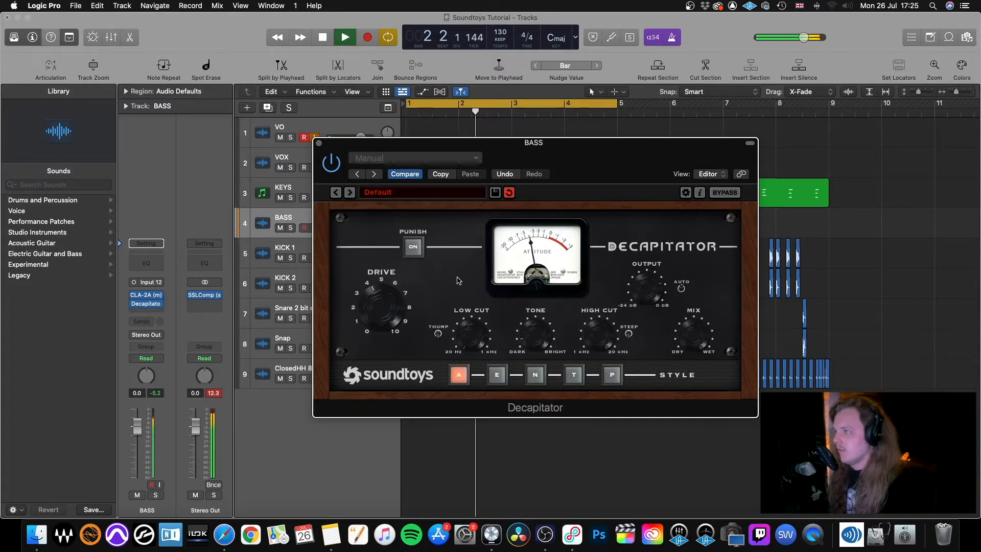
{"action": "key", "text": "space"}
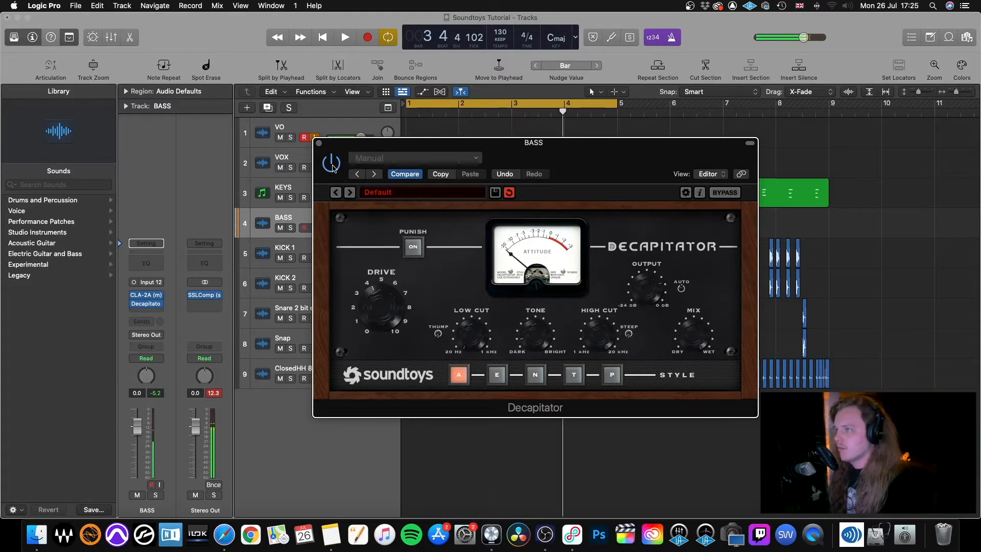
{"action": "key", "text": "space"}
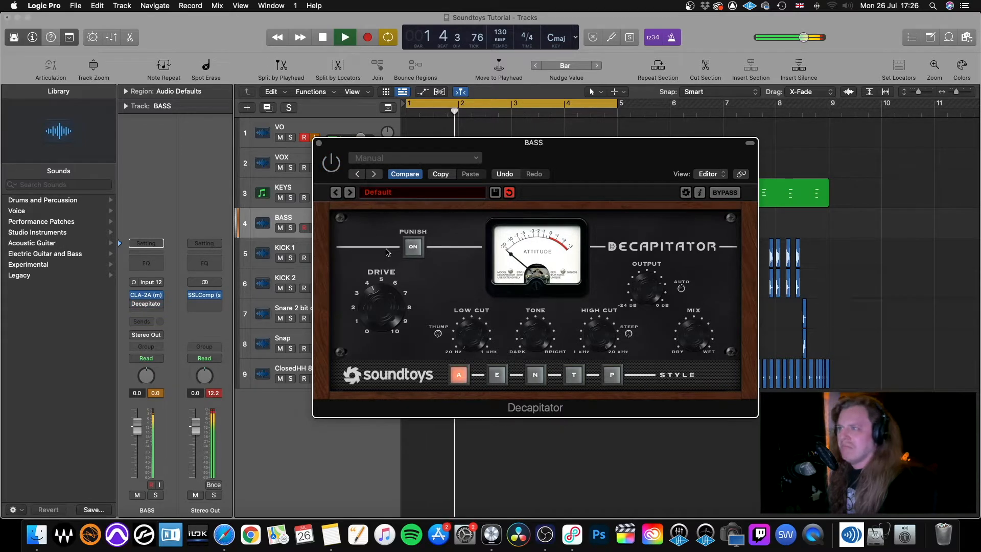
{"action": "key", "text": "space"}
{"action": "key", "text": "v"}
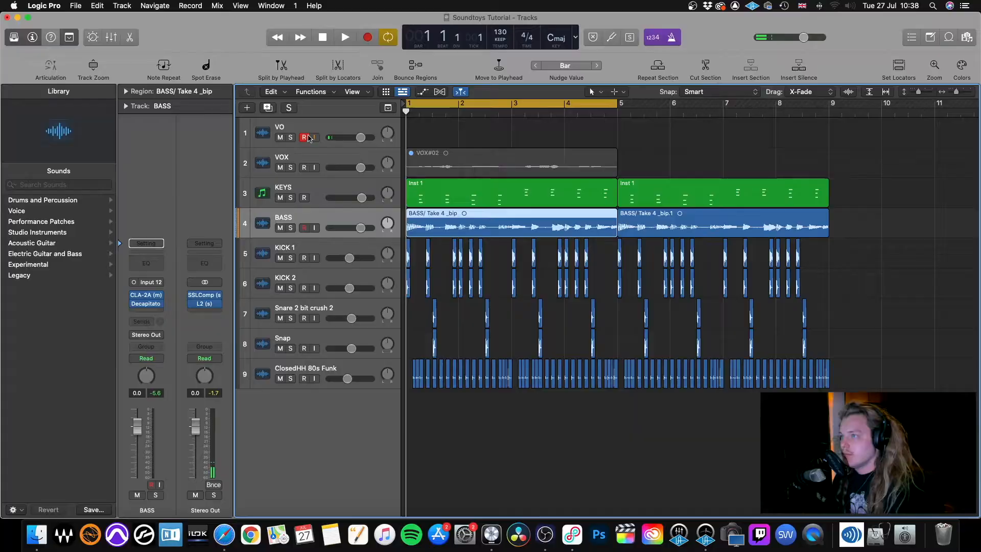
Duplicate the BASS track with its plug-ins and place the empty copy above the original track.
{"action": "left_click", "coordinate": [306, 138]}
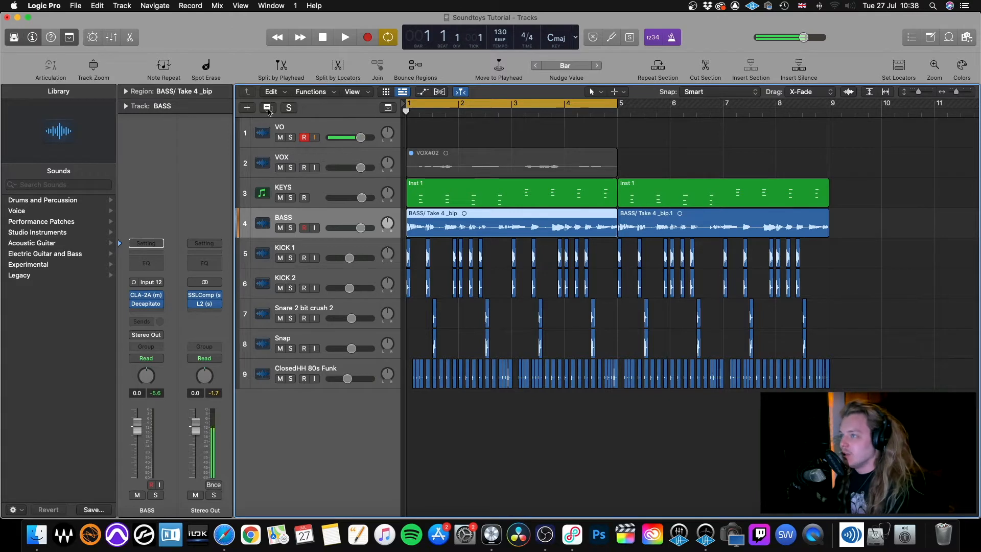
{"action": "key", "text": "super+d"}
{"action": "left_click", "coordinate": [424, 233]}
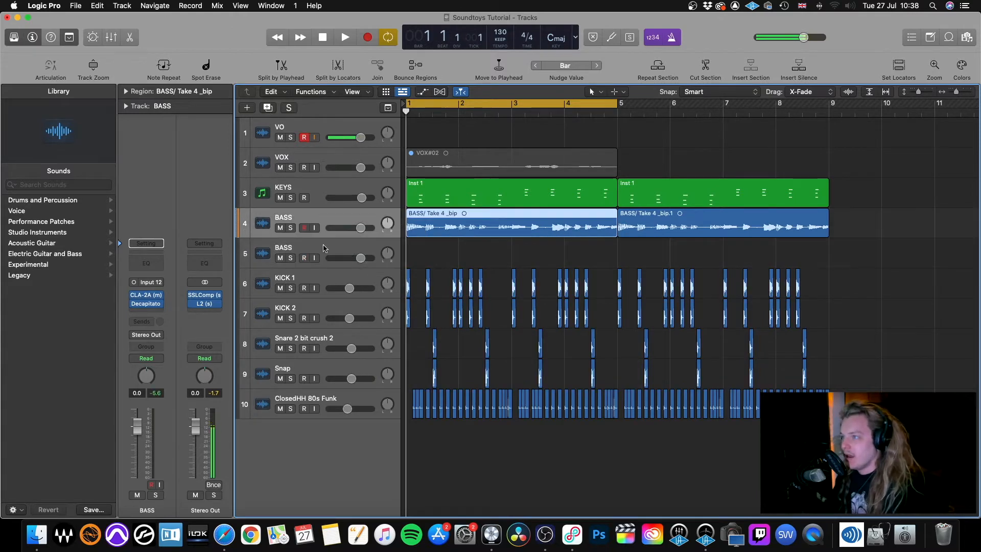
{"action": "left_click_drag", "start_coordinate": [305, 219], "coordinate": [301, 251]}
Rename the bass track holding the regions BASS LOW and the empty bass track BASS HIGH.
{"action": "double_click", "coordinate": [297, 249]}
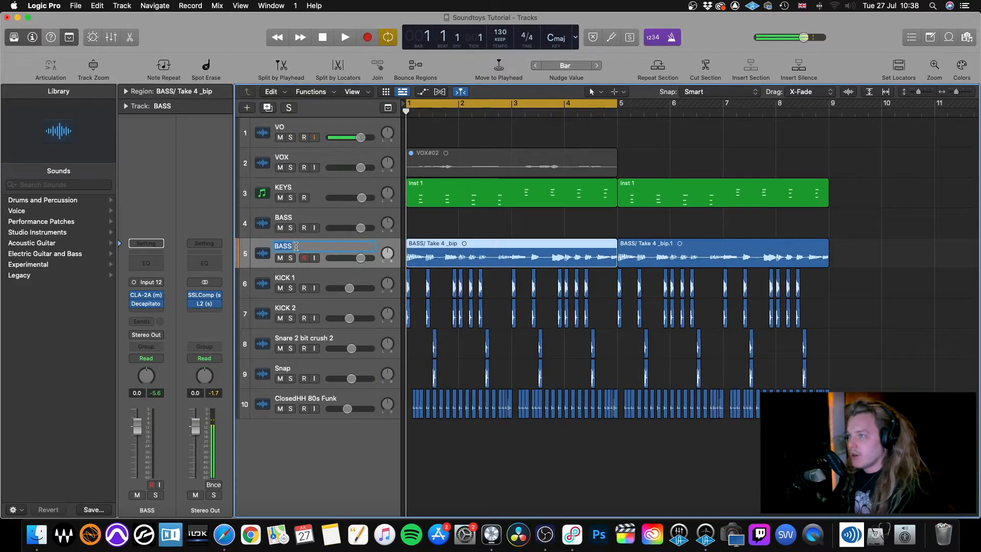
{"action": "key", "text": "Right"}
{"action": "type", "text": "LOW"}
{"action": "key", "text": "Return"}
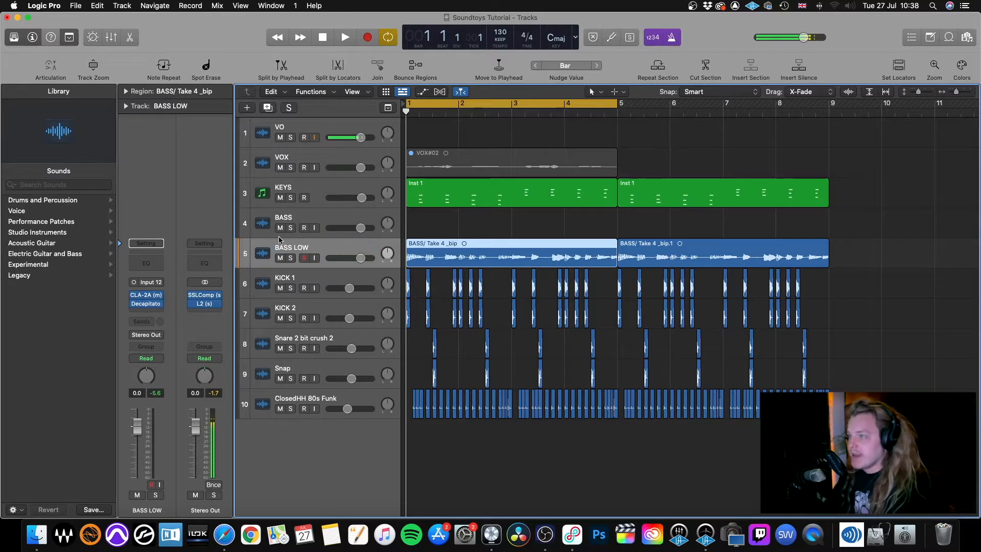
{"action": "double_click", "coordinate": [306, 217]}
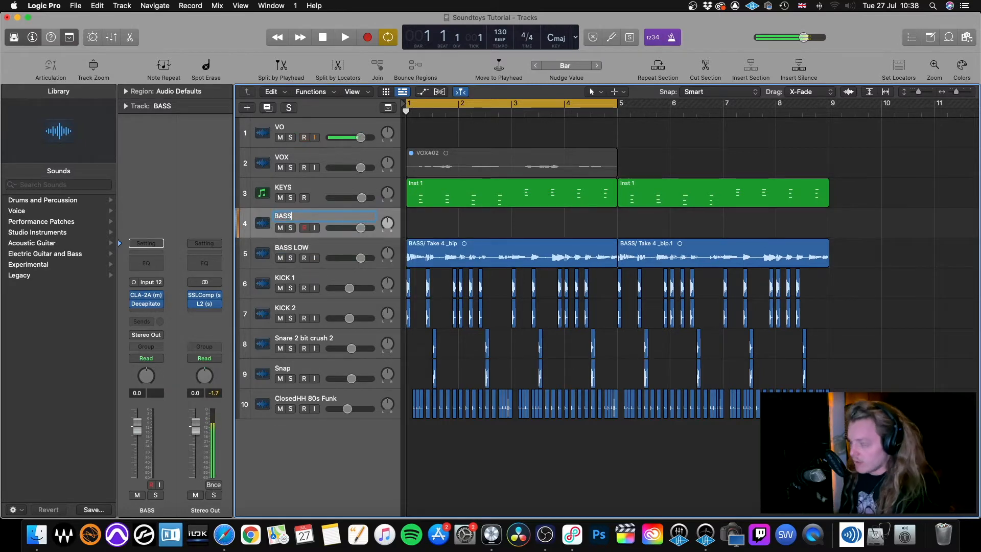
{"action": "type", "text": "BASS HIGH"}
{"action": "key", "text": "Return"}
Copy both bass regions from the BASS LOW track to the same bars on the BASS HIGH track.
{"action": "scroll", "coordinate": [419, 228], "scroll_direction": "right", "scroll_amount": 3}
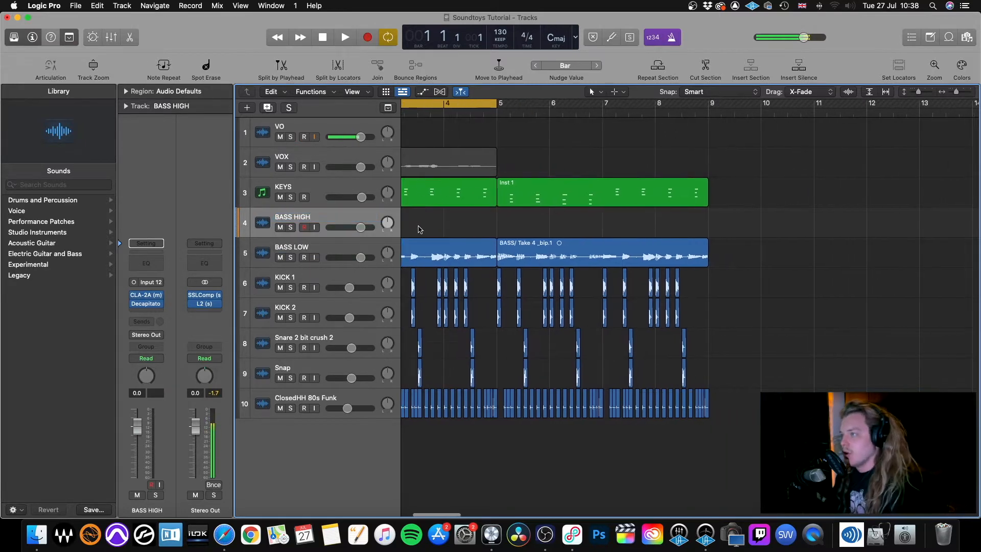
{"action": "scroll", "coordinate": [419, 228], "scroll_direction": "left", "scroll_amount": 3}
{"action": "left_click_drag", "start_coordinate": [504, 226], "coordinate": [642, 263]}
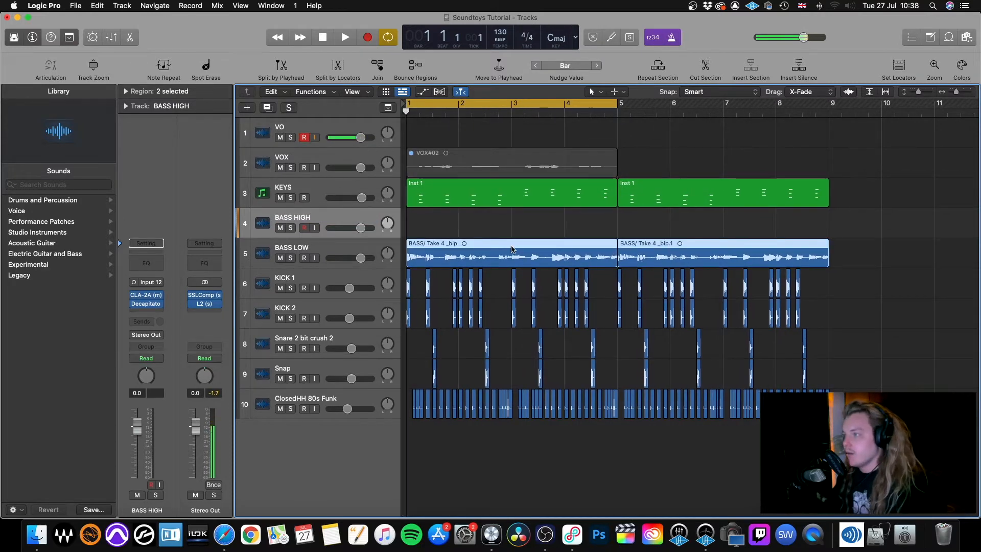
{"action": "left_click_drag", "start_coordinate": [514, 252], "coordinate": [504, 228]}
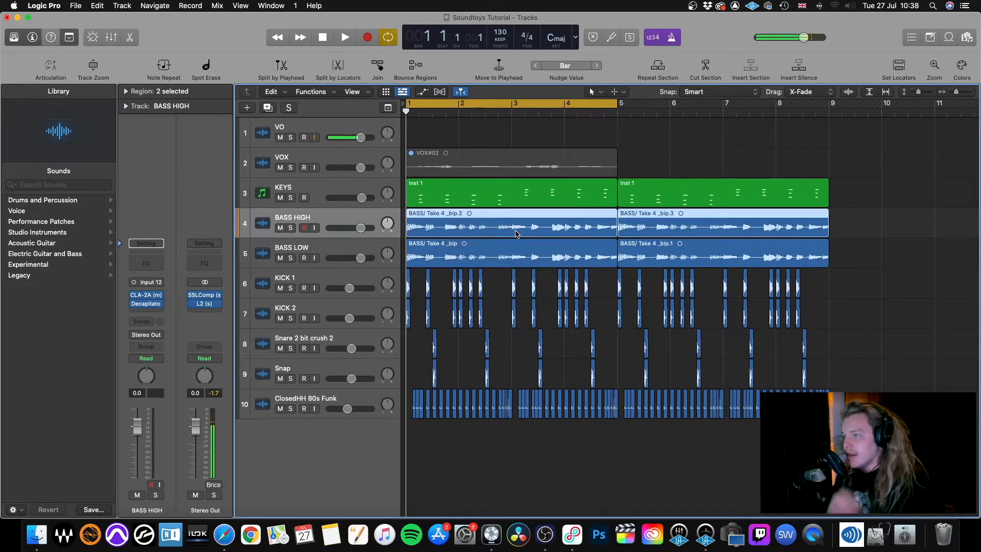
Insert a mono FabFilter Pro-Q 3 between CLA-2A and Decapitator on the BASS LOW track.
{"action": "left_click", "coordinate": [347, 246]}
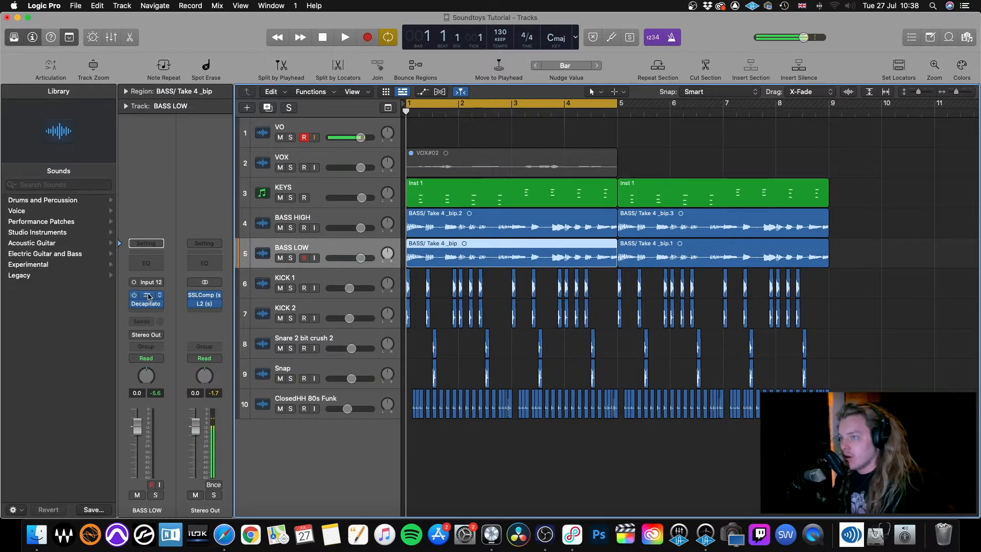
{"action": "left_click_drag", "start_coordinate": [145, 305], "coordinate": [145, 311]}
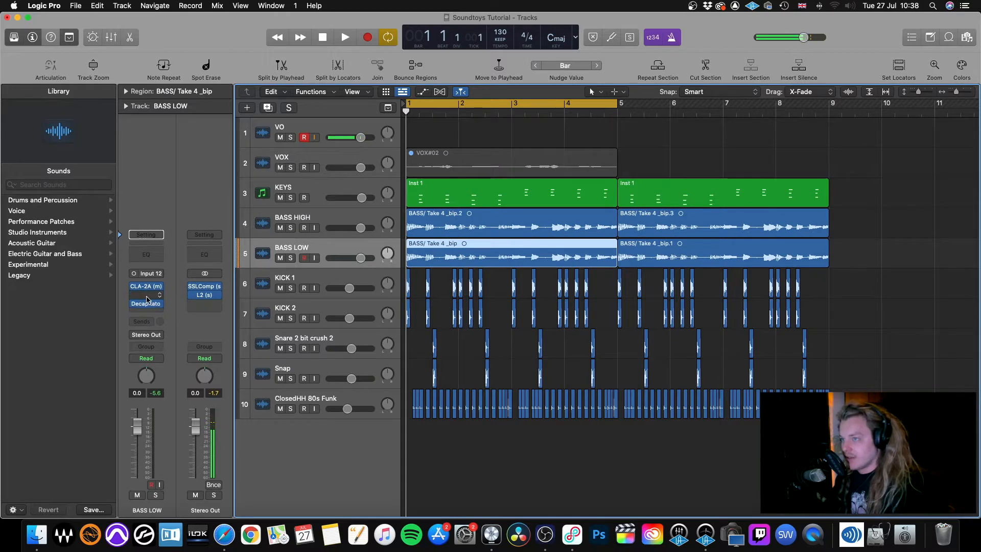
{"action": "left_click", "coordinate": [147, 305]}
{"action": "mouse_move", "coordinate": [178, 480]}
{"action": "mouse_move", "coordinate": [235, 449]}
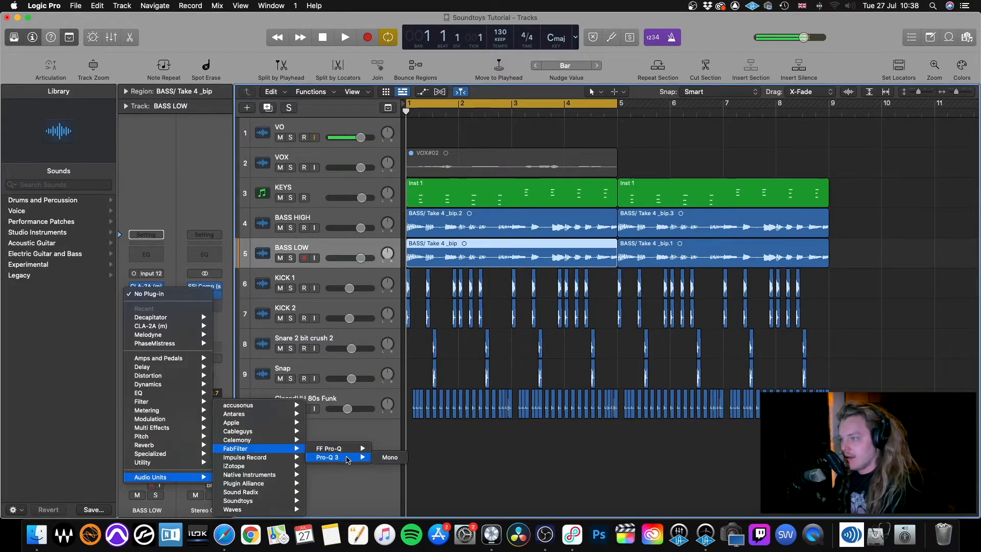
{"action": "left_click", "coordinate": [386, 459]}
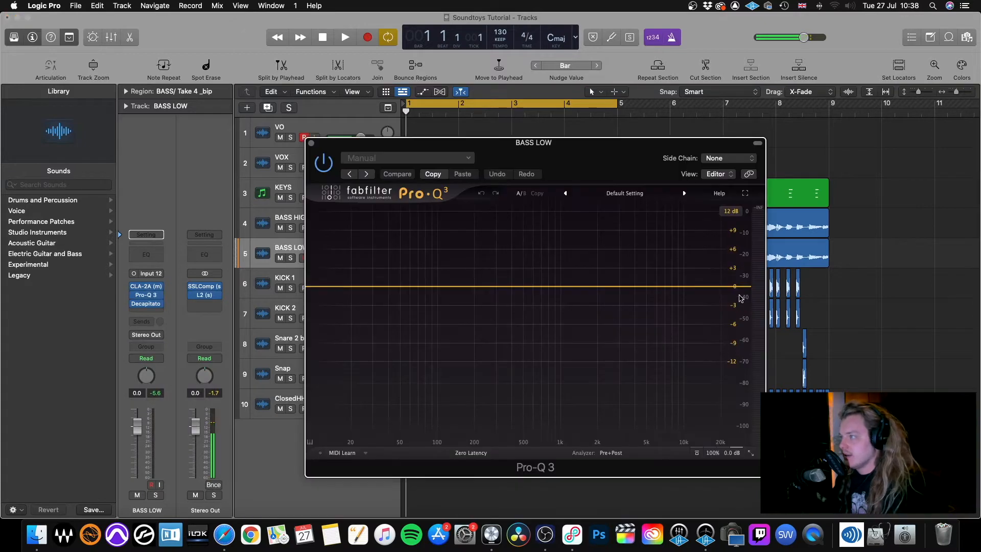
Solo BASS LOW, add a 12 dB/oct high cut in Pro-Q 3 and lower its frequency during playback.
{"action": "left_click_drag", "start_coordinate": [722, 287], "coordinate": [660, 284]}
{"action": "key", "text": "s"}
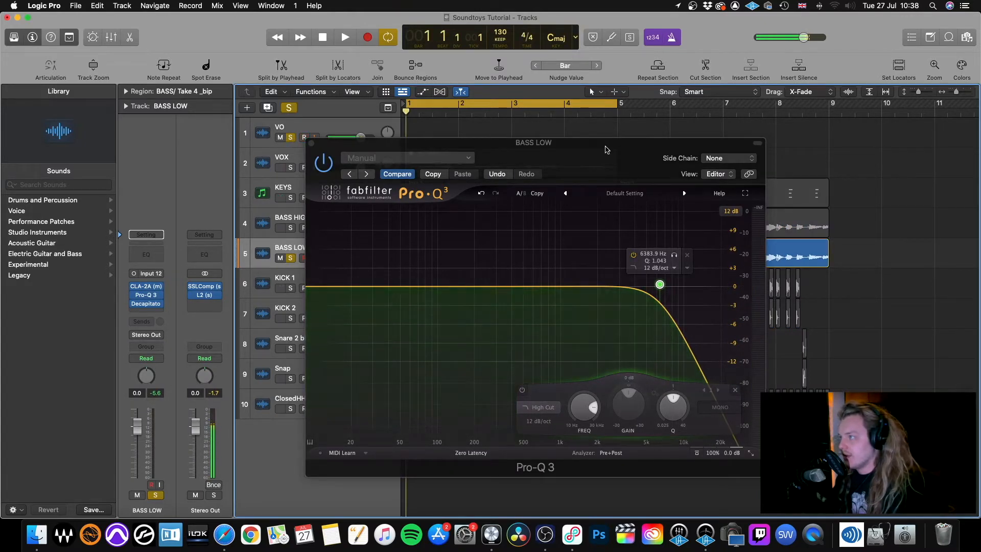
{"action": "left_click_drag", "start_coordinate": [606, 149], "coordinate": [716, 149]}
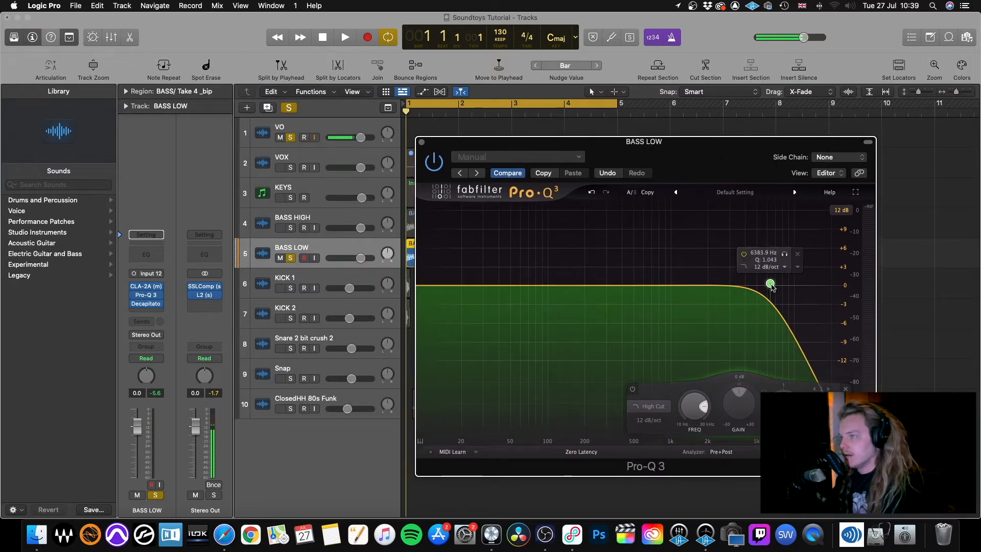
{"action": "key", "text": "space"}
{"action": "left_click_drag", "start_coordinate": [771, 284], "coordinate": [666, 290]}
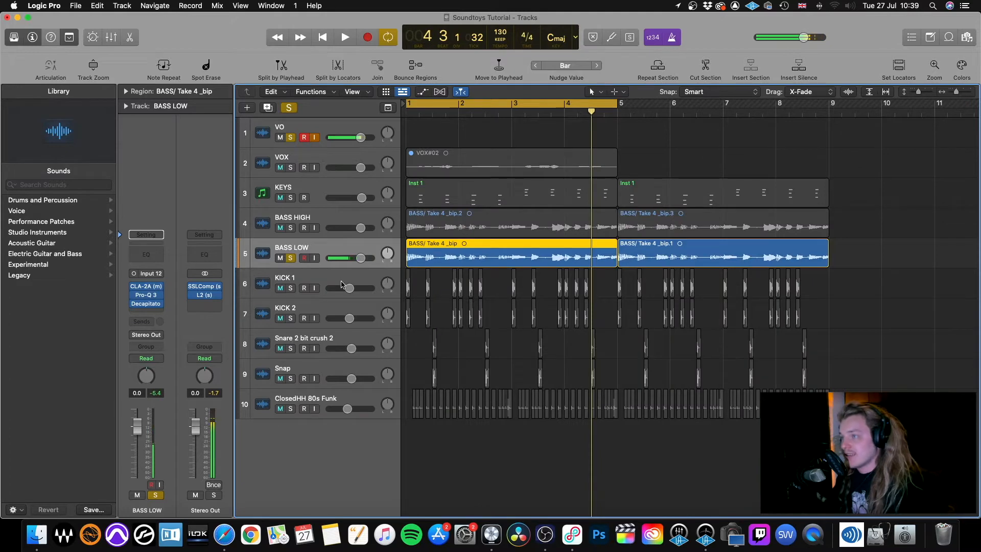
Solo BASS HIGH, add Pro-Q 3 before its Decapitator and sweep a low cut upward to remove the low end.
{"action": "left_click", "coordinate": [328, 224]}
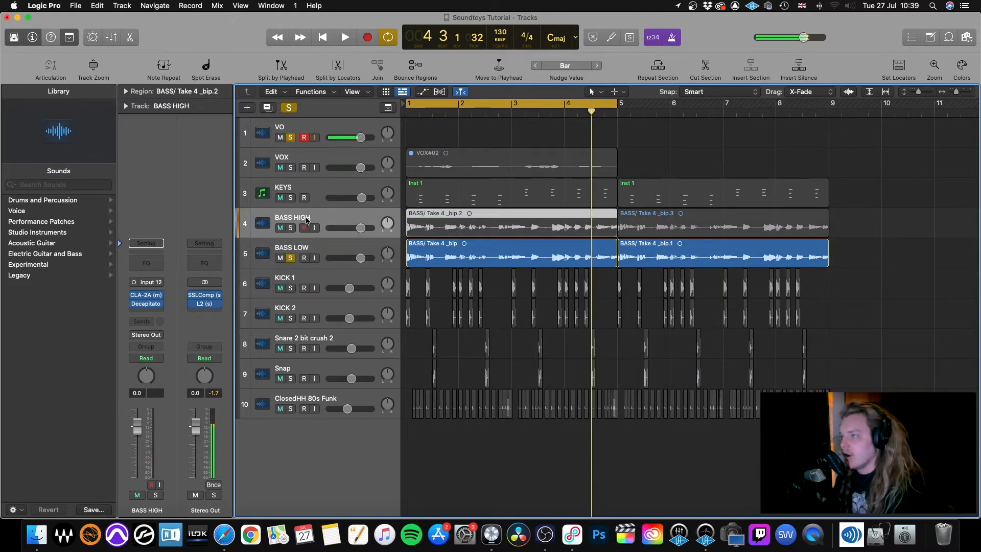
{"action": "left_click", "coordinate": [290, 228]}
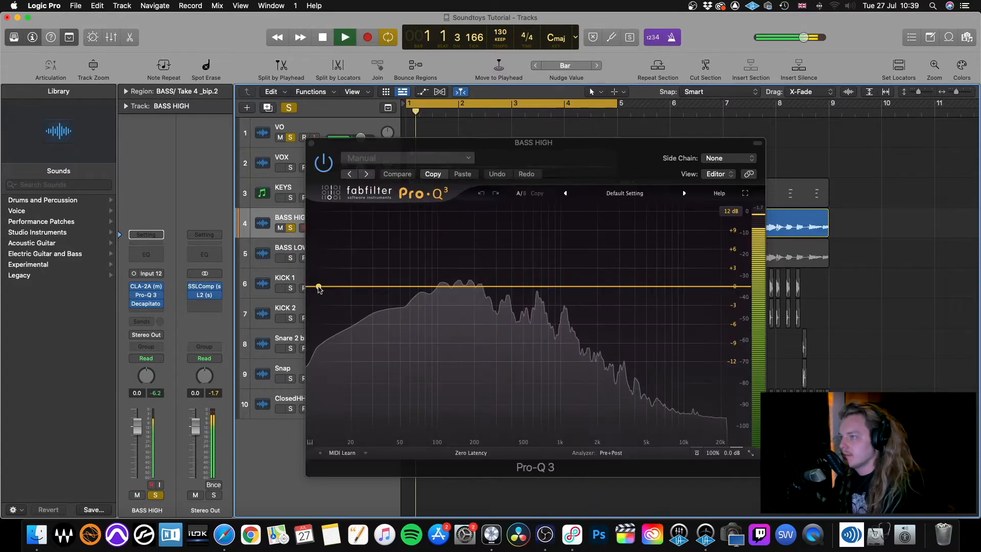
{"action": "left_click_drag", "start_coordinate": [322, 286], "coordinate": [547, 282]}
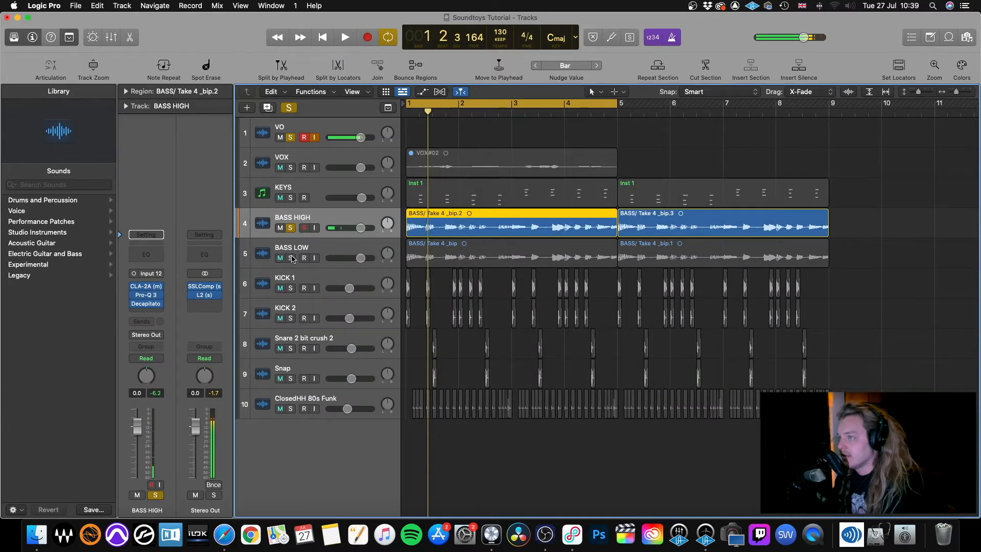
Solo BASS LOW alongside BASS HIGH and audition the two filtered bass tracks together.
{"action": "left_click", "coordinate": [291, 258]}
{"action": "key", "text": "space"}
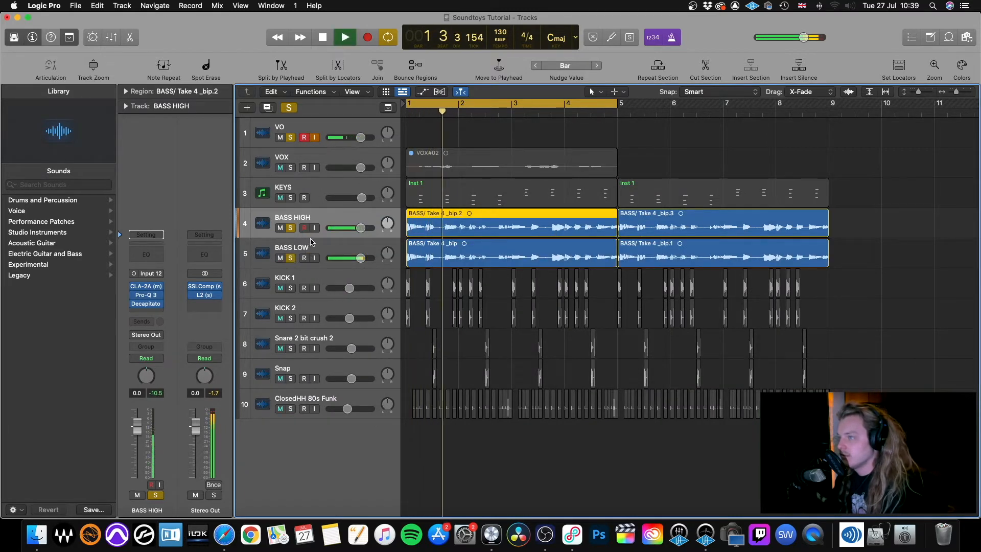
{"action": "key", "text": "space"}
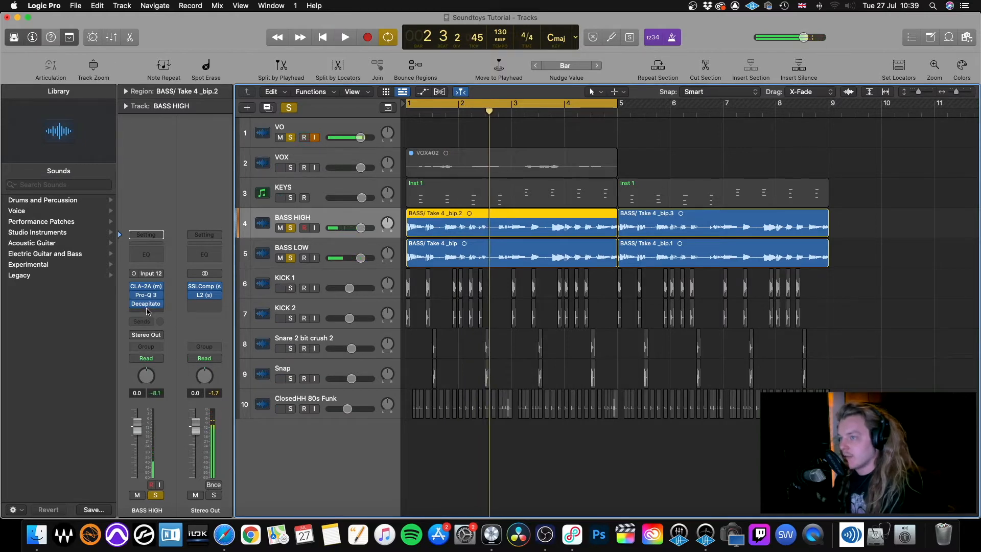
Insert a mono-to-stereo Sample Delay after Decapitator on BASS HIGH and set its left delay to 147 samples.
{"action": "left_click", "coordinate": [147, 312]}
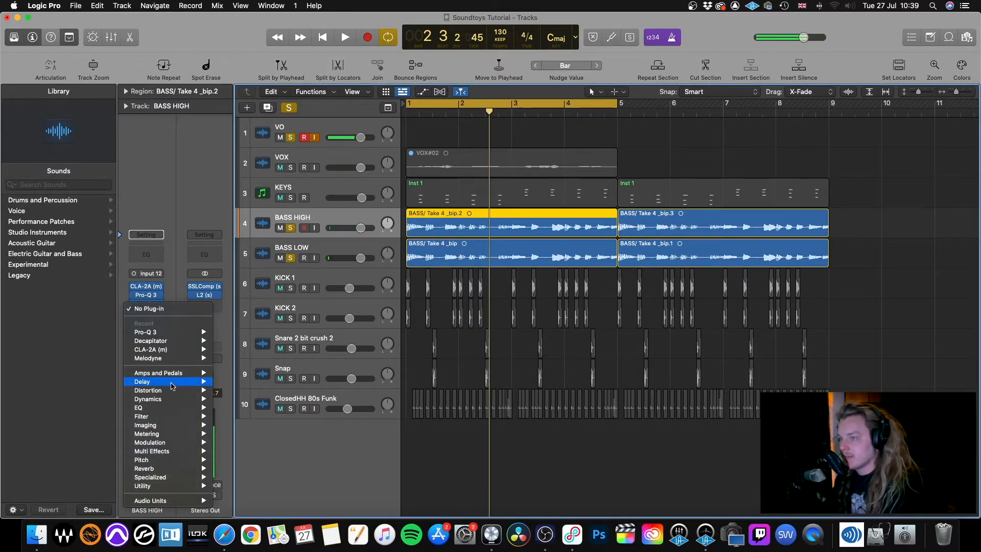
{"action": "mouse_move", "coordinate": [171, 386]}
{"action": "mouse_move", "coordinate": [258, 400]}
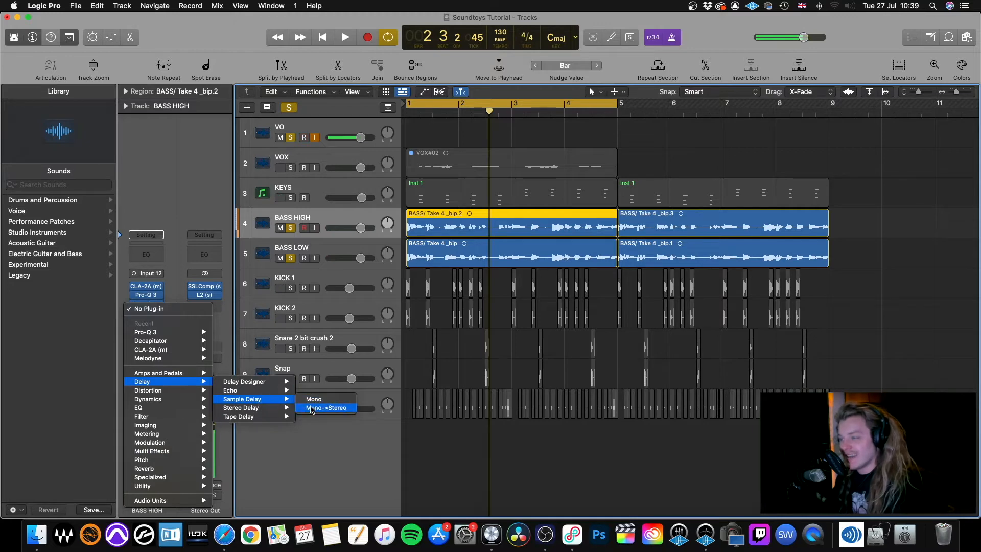
{"action": "left_click", "coordinate": [312, 408]}
{"action": "left_click_drag", "start_coordinate": [339, 239], "coordinate": [338, 235]}
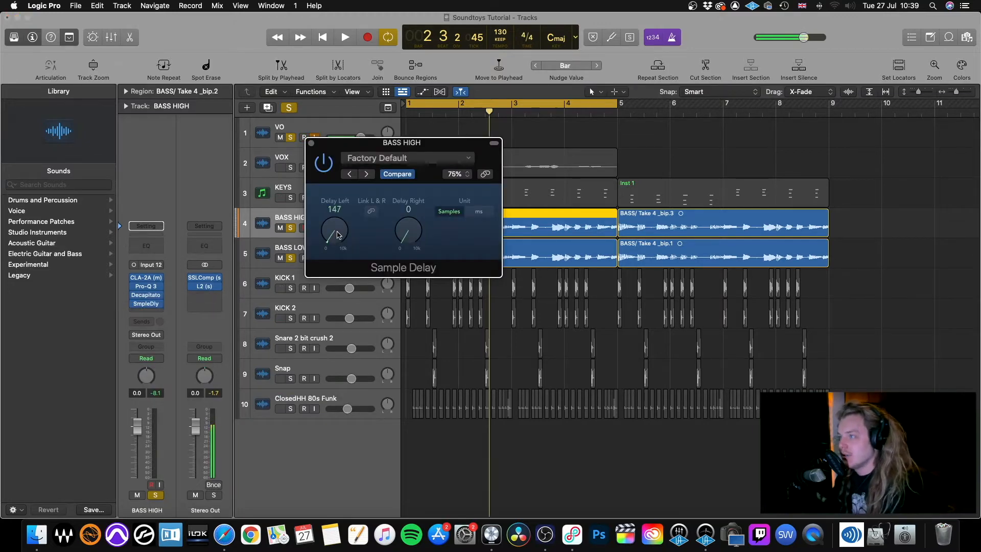
Audition BASS HIGH with its stereo widening together with BASS LOW, and close the Sample Delay window.
{"action": "key", "text": "space"}
{"action": "key", "text": "super+w"}
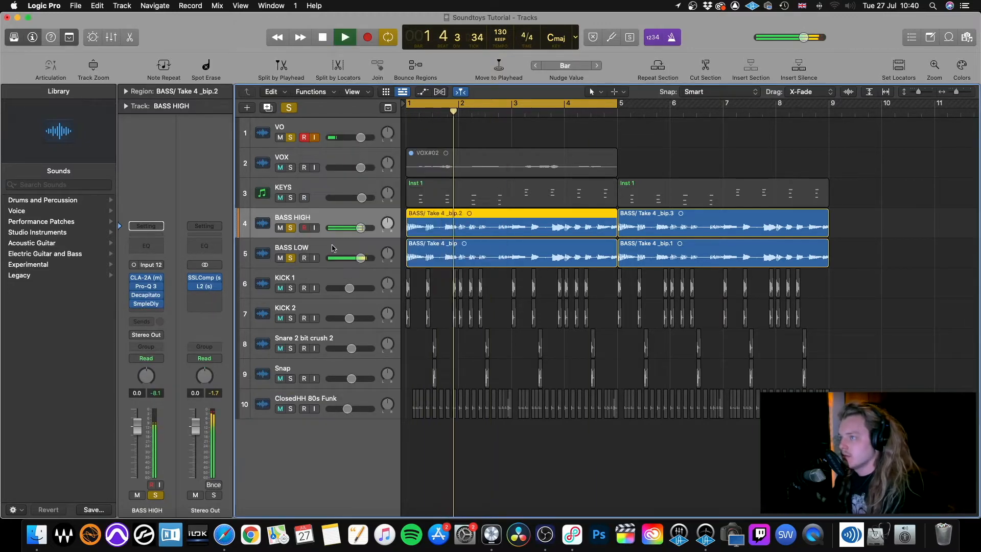
{"action": "key", "text": "space"}
Unsolo BASS HIGH, BASS LOW and VO, and audition the split bass in the full mix.
{"action": "left_click", "coordinate": [291, 229]}
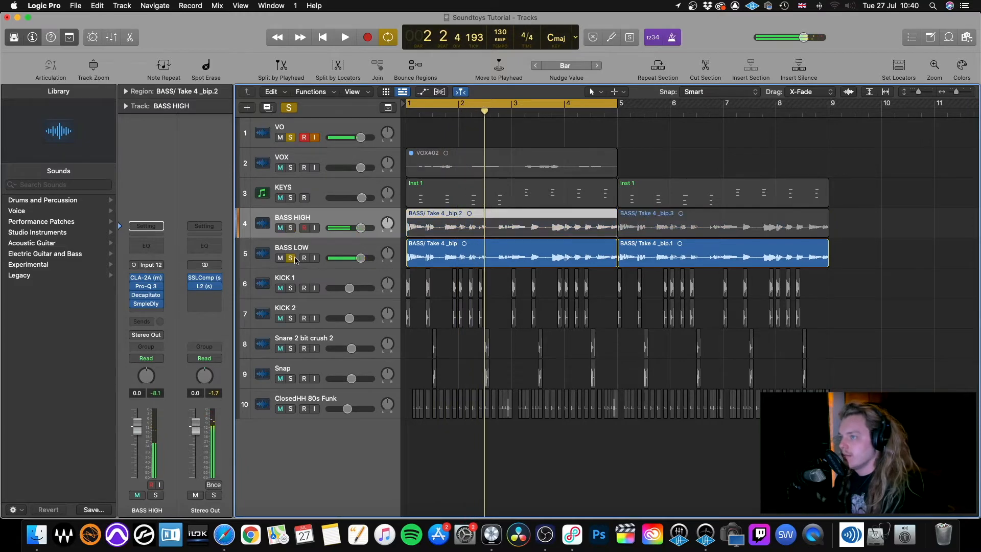
{"action": "left_click", "coordinate": [291, 258]}
{"action": "left_click", "coordinate": [291, 138]}
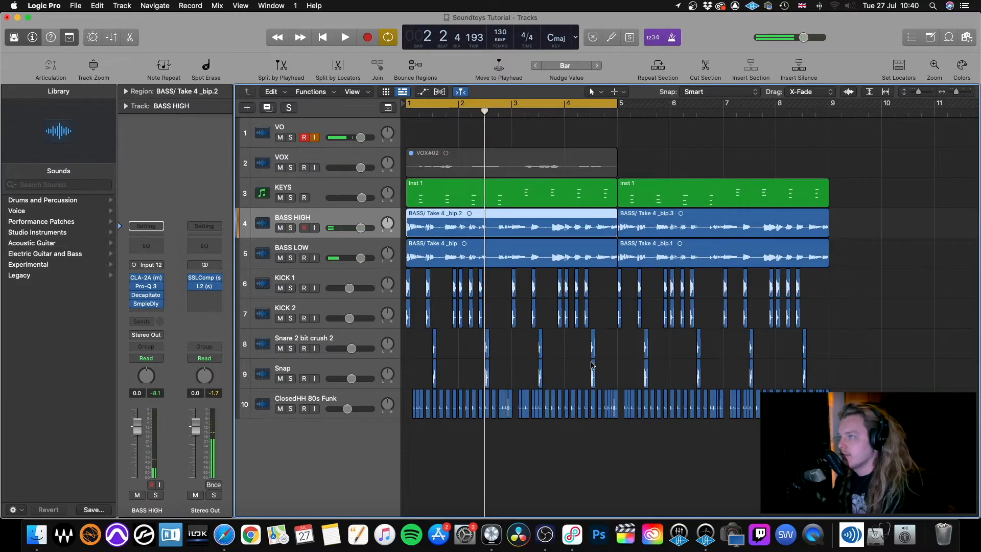
{"action": "key", "text": "space"}
{"action": "left_click", "coordinate": [908, 259]}
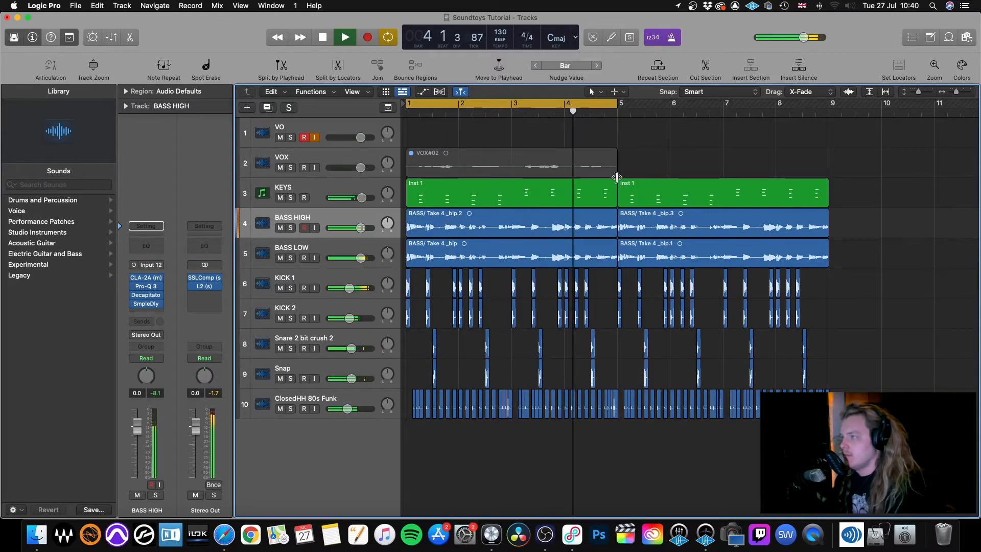
{"action": "key", "text": "space"}
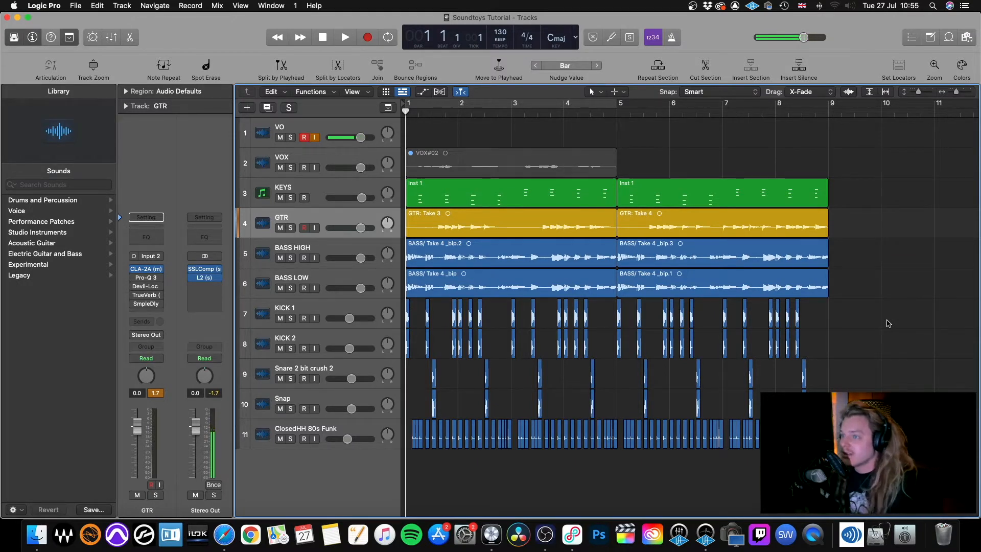
Play the full arrangement with the GTR track through bar 9 and return the playhead to the start.
{"action": "key", "text": "space"}
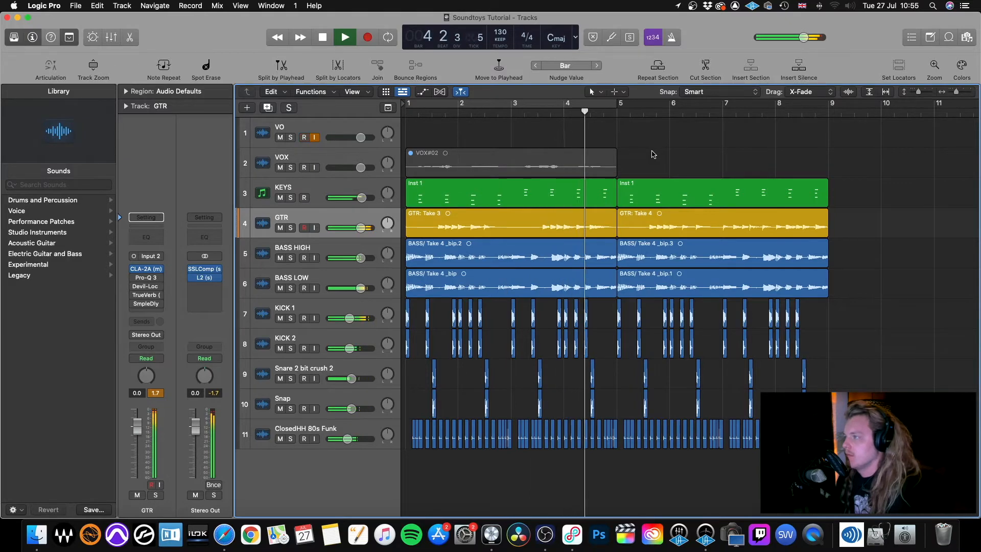
{"action": "key", "text": "space"}
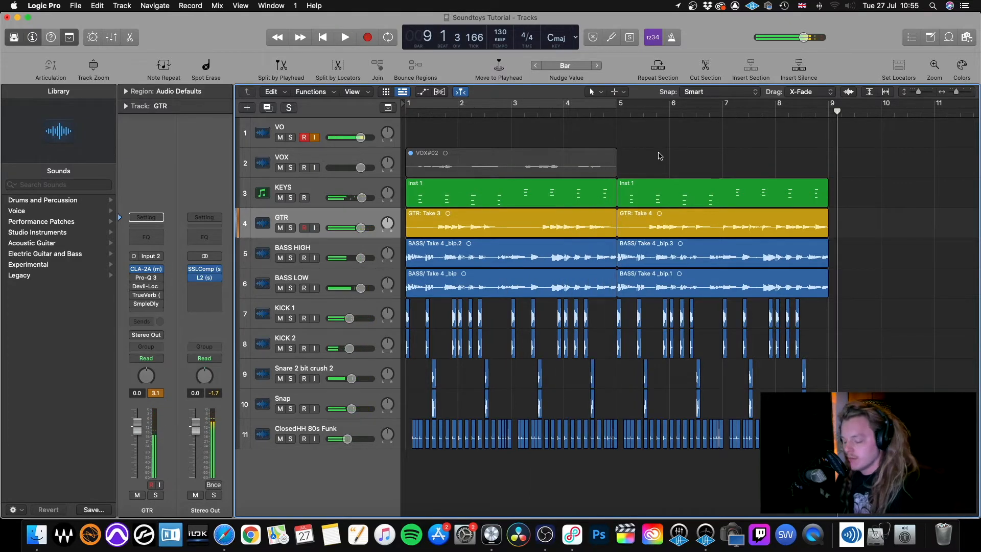
{"action": "key", "text": "Return"}
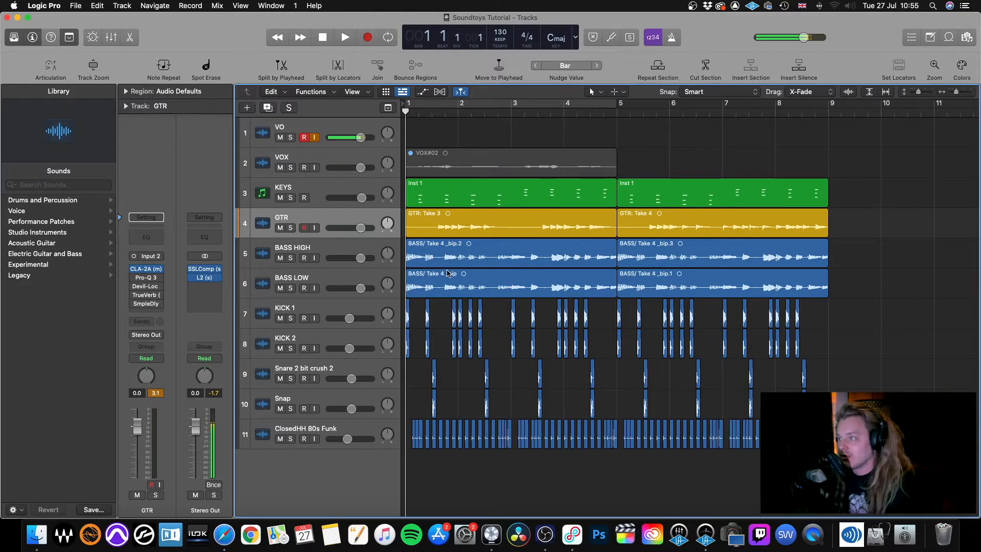
Open GTR's Devil-Loc Deluxe and compare it with a standard Devil-Loc inserted temporarily at the end of the track's effect chain.
{"action": "left_click", "coordinate": [147, 287]}
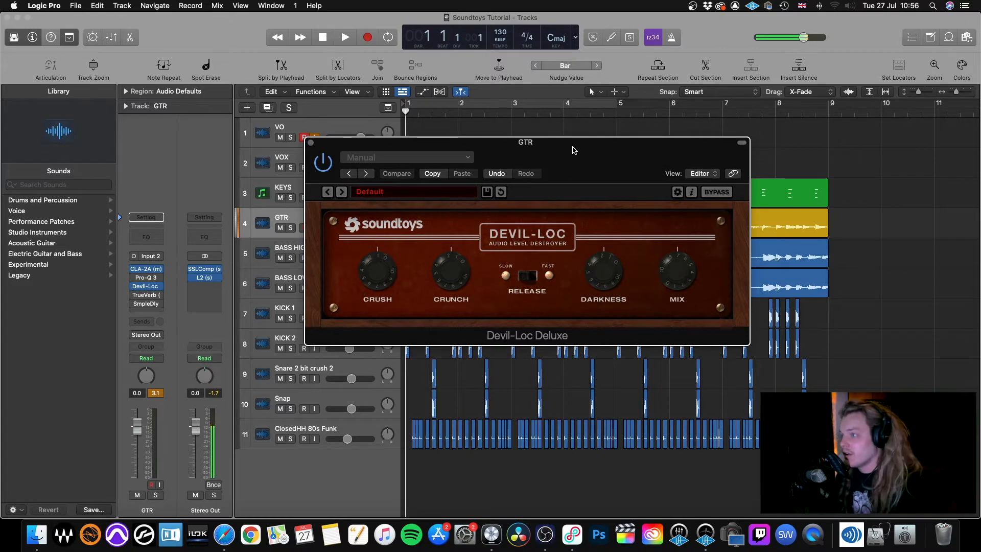
{"action": "left_click", "coordinate": [146, 312]}
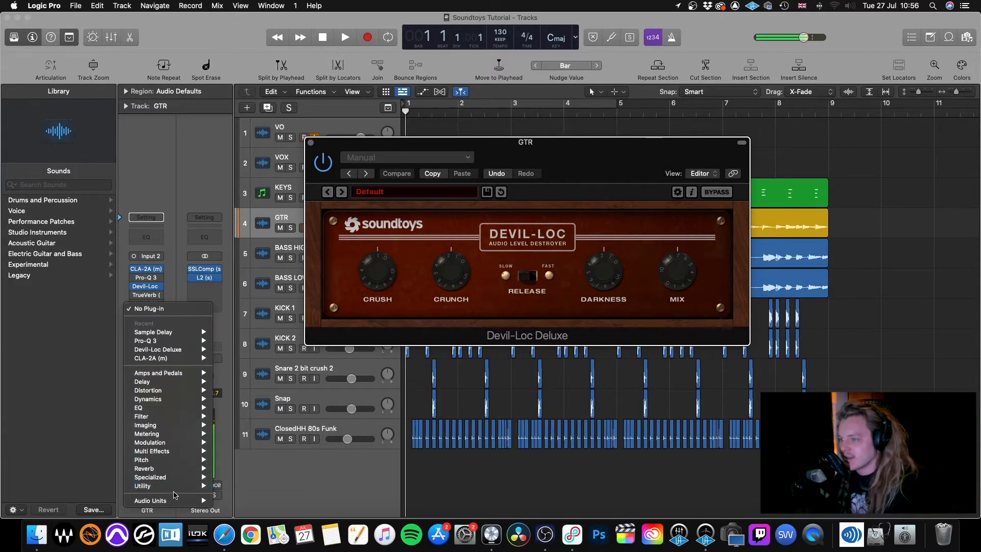
{"action": "mouse_move", "coordinate": [176, 500]}
{"action": "mouse_move", "coordinate": [251, 501]}
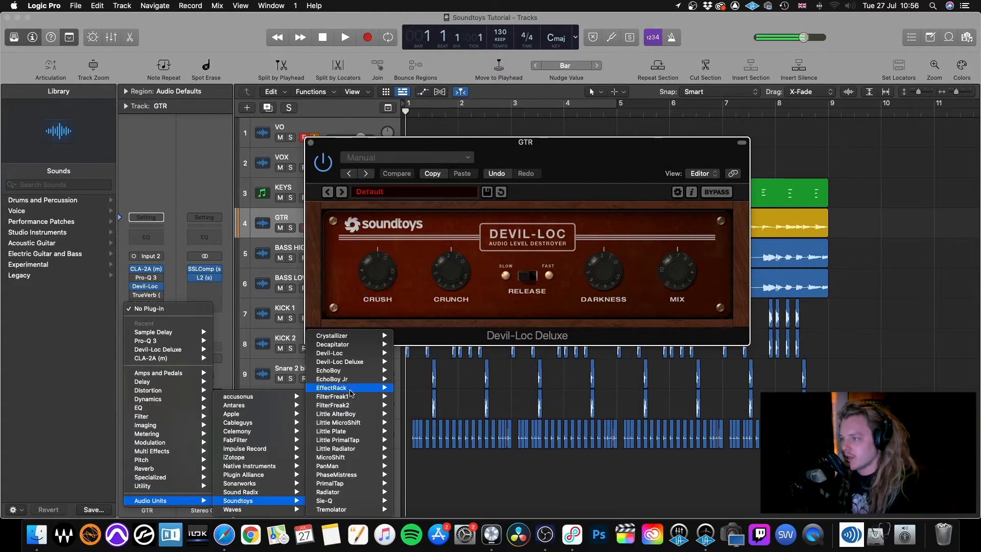
{"action": "mouse_move", "coordinate": [348, 355]}
{"action": "left_click", "coordinate": [415, 354]}
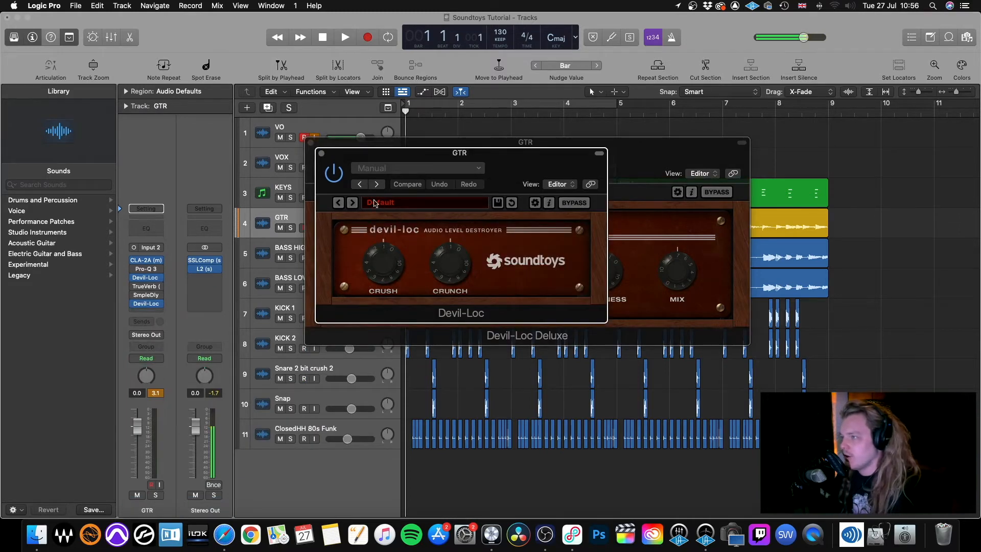
{"action": "left_click_drag", "start_coordinate": [403, 145], "coordinate": [427, 157]}
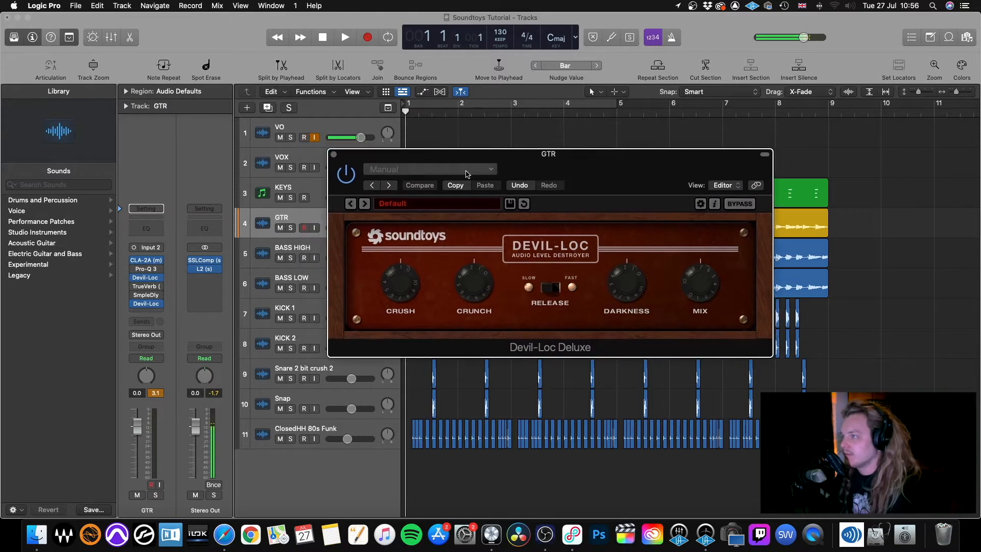
{"action": "left_click", "coordinate": [162, 305]}
{"action": "left_click", "coordinate": [179, 318]}
Solo GTR and VO, and audition the guitar first with Devil-Loc Deluxe switched off and again with it switched on.
{"action": "key", "text": "s"}
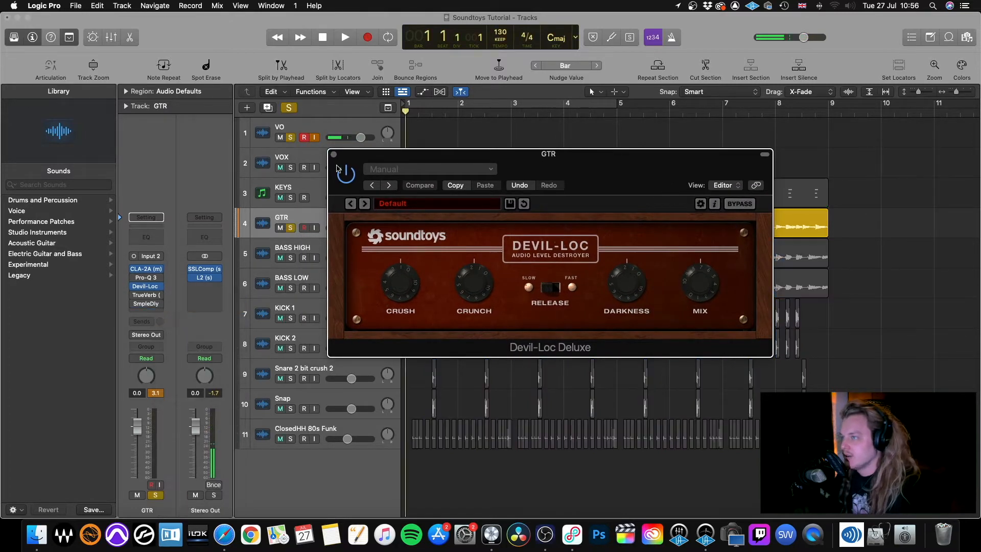
{"action": "left_click", "coordinate": [339, 170]}
{"action": "key", "text": "space"}
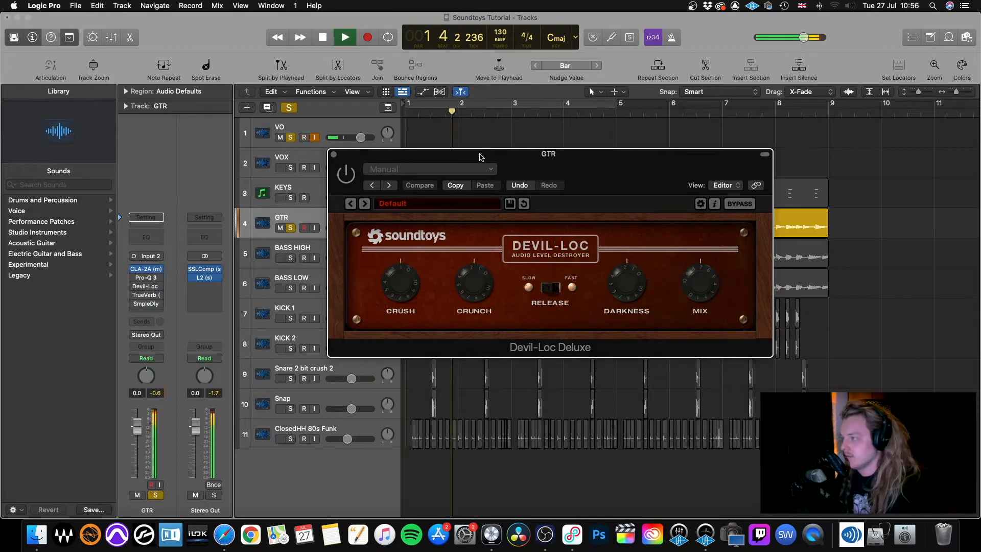
{"action": "left_click_drag", "start_coordinate": [478, 158], "coordinate": [528, 372]}
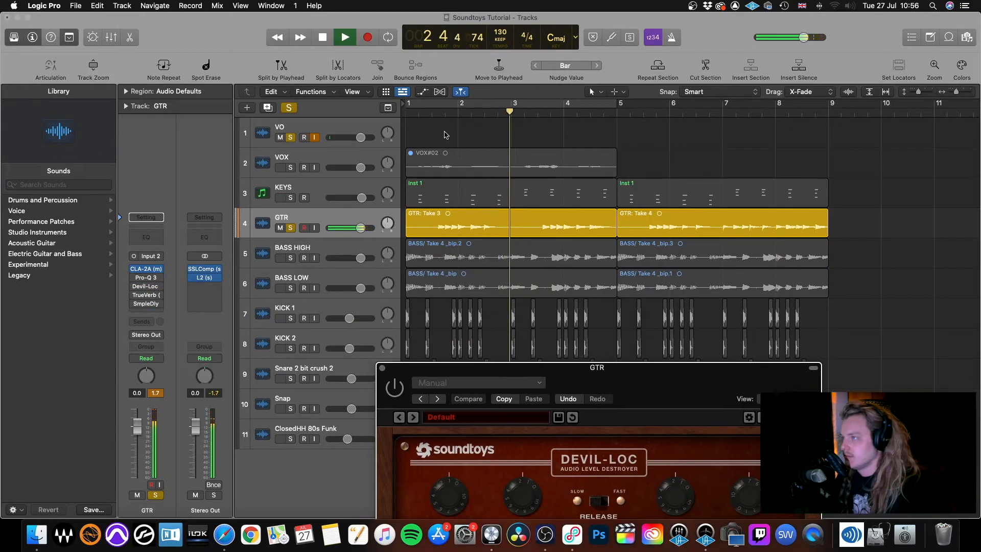
{"action": "key", "text": "space"}
{"action": "left_click", "coordinate": [395, 387]}
{"action": "key", "text": "space"}
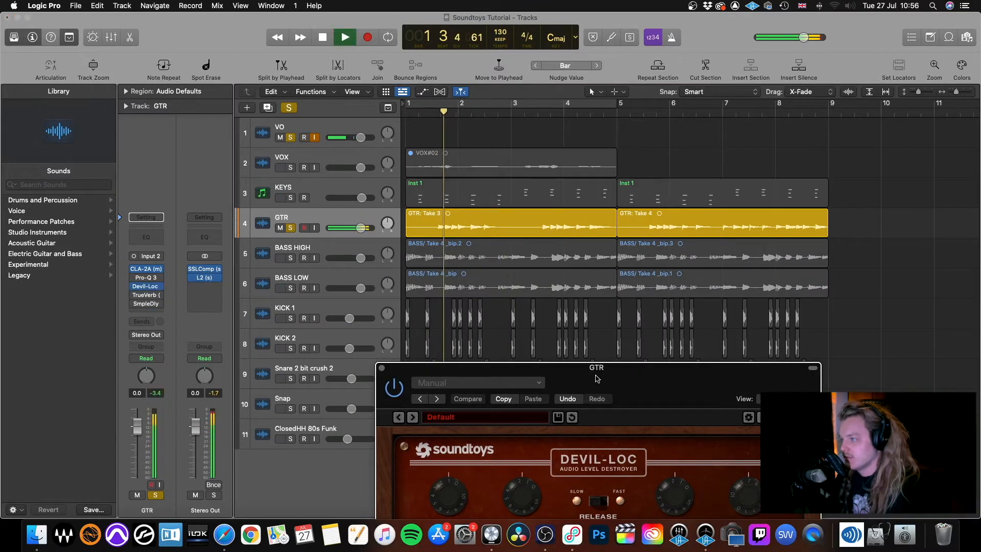
{"action": "left_click_drag", "start_coordinate": [597, 380], "coordinate": [558, 278]}
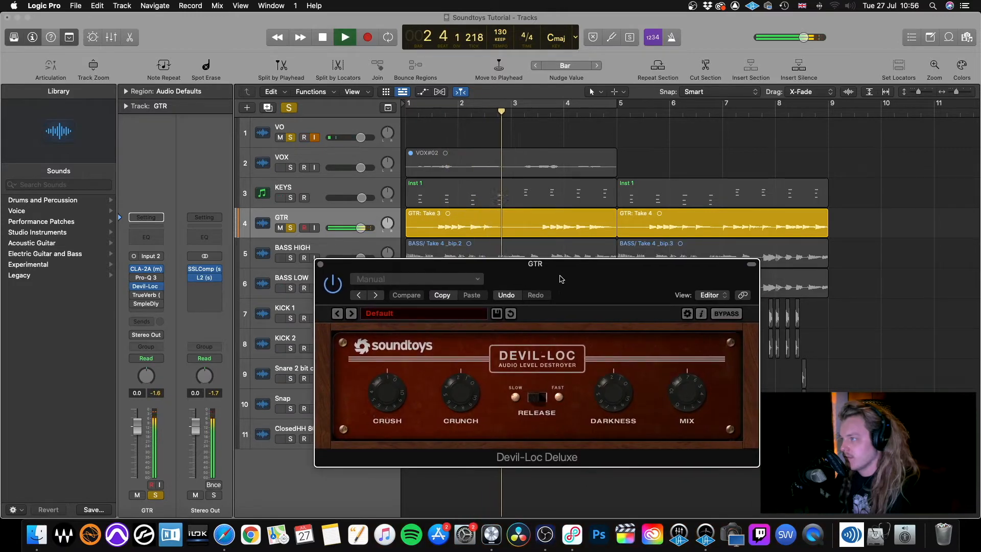
{"action": "key", "text": "space"}
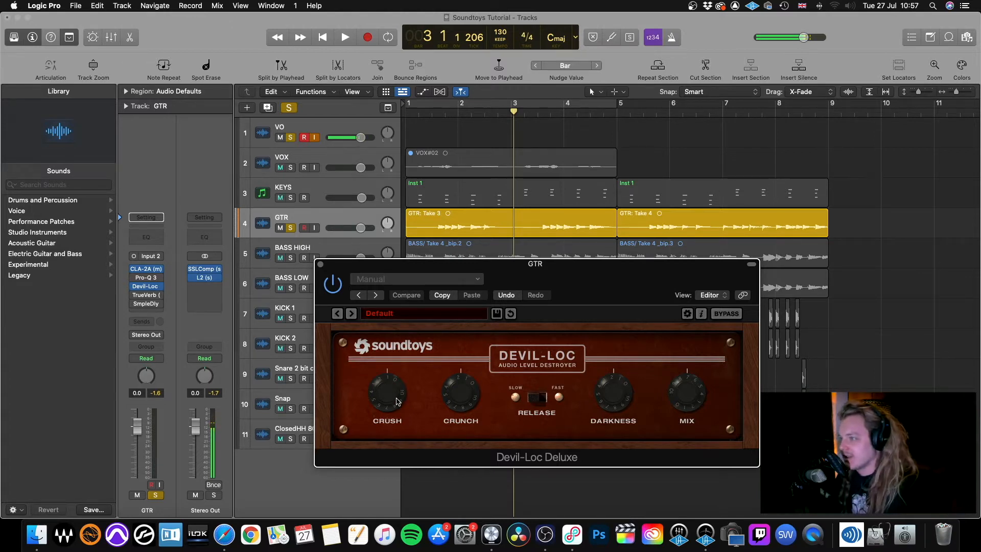
Adjust the Crush amount of Devil-Loc Deluxe while auditioning the soloed guitar.
{"action": "key", "text": "space"}
{"action": "left_click_drag", "start_coordinate": [390, 405], "coordinate": [390, 367]}
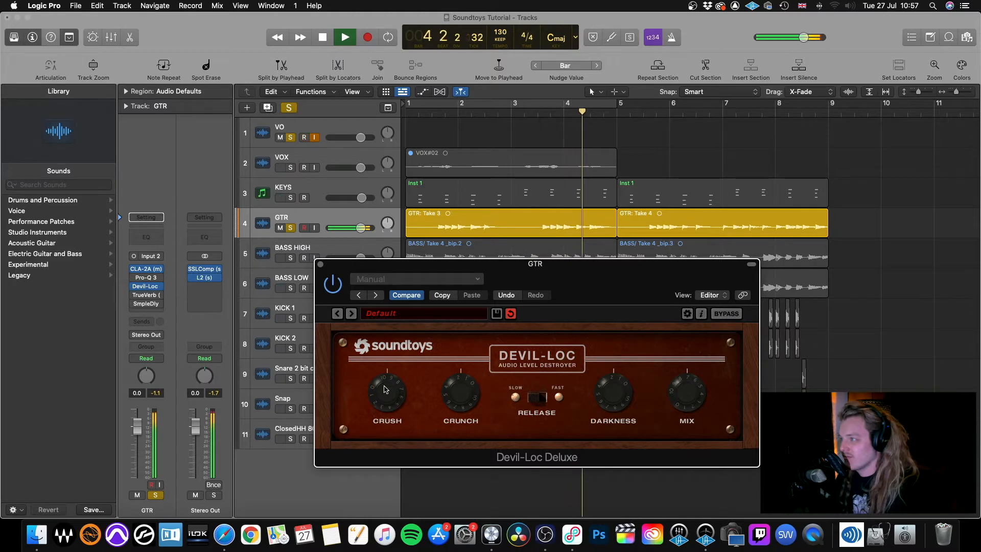
{"action": "key", "text": "space"}
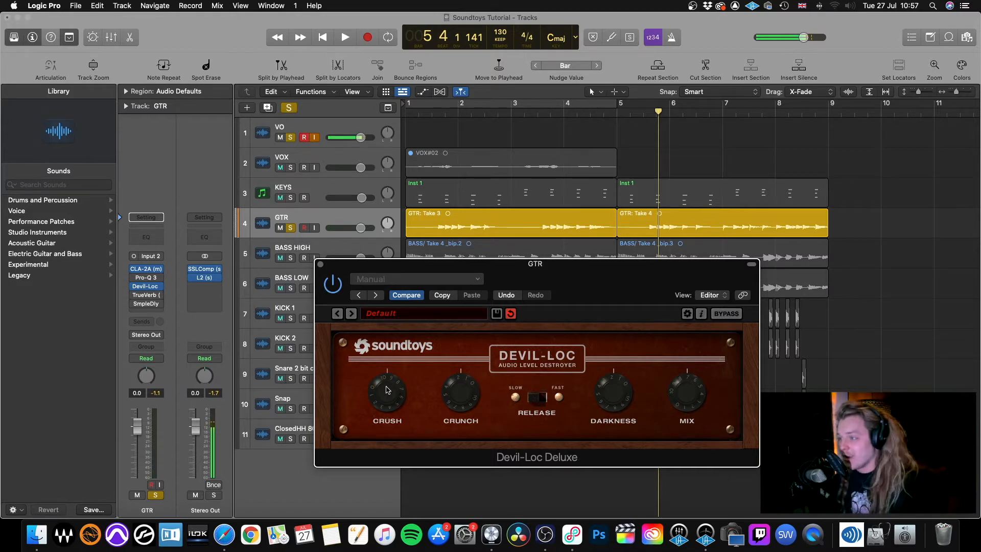
{"action": "left_click_drag", "start_coordinate": [392, 410], "coordinate": [392, 416]}
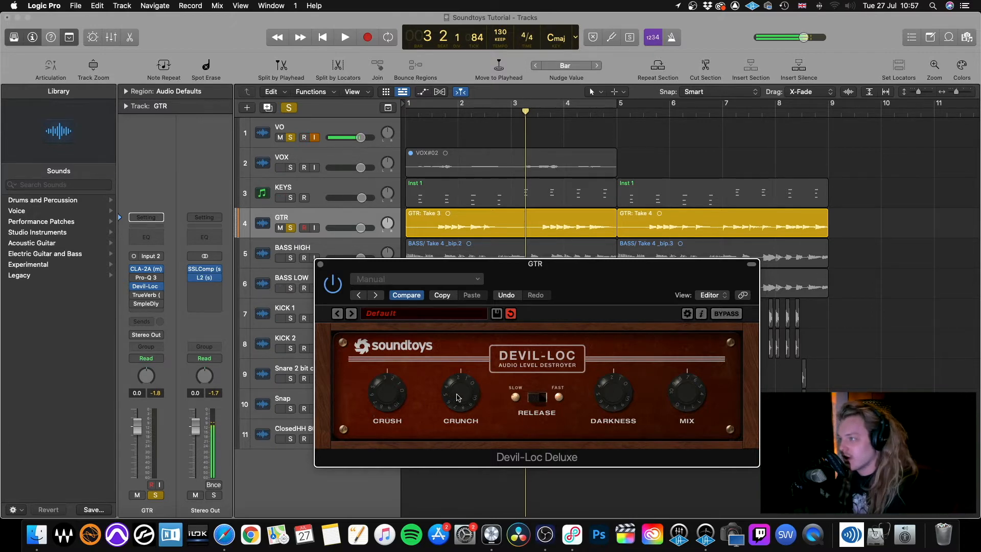
Audition the soloed guitar with attention to Devil-Loc Deluxe's Crunch and Darkness controls, and close the plug-in window.
{"action": "key", "text": "space"}
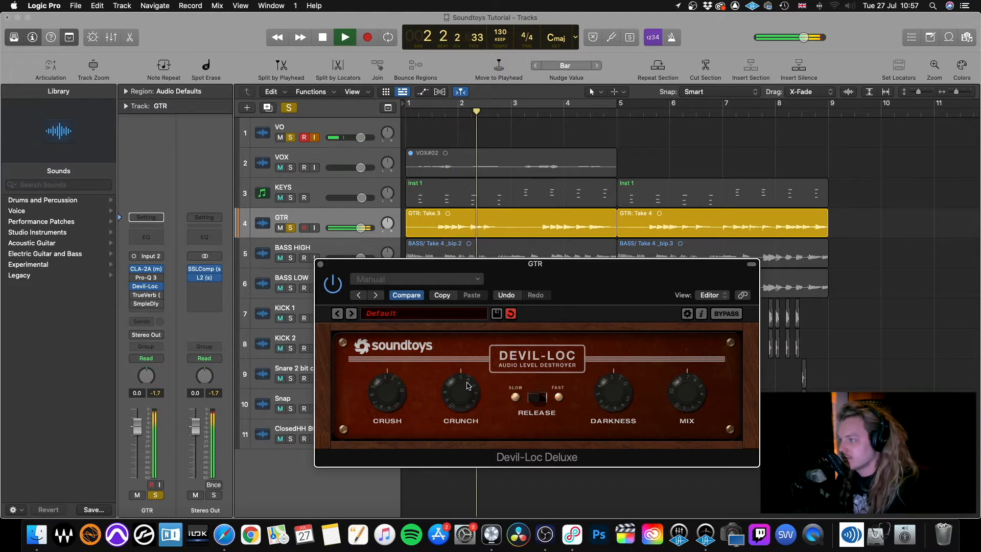
{"action": "key", "text": "space"}
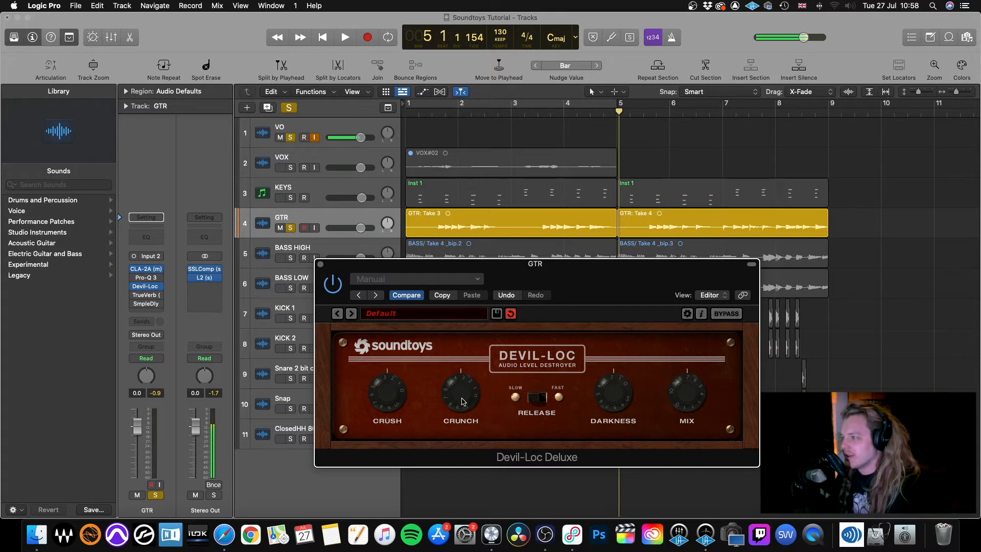
{"action": "key", "text": "space"}
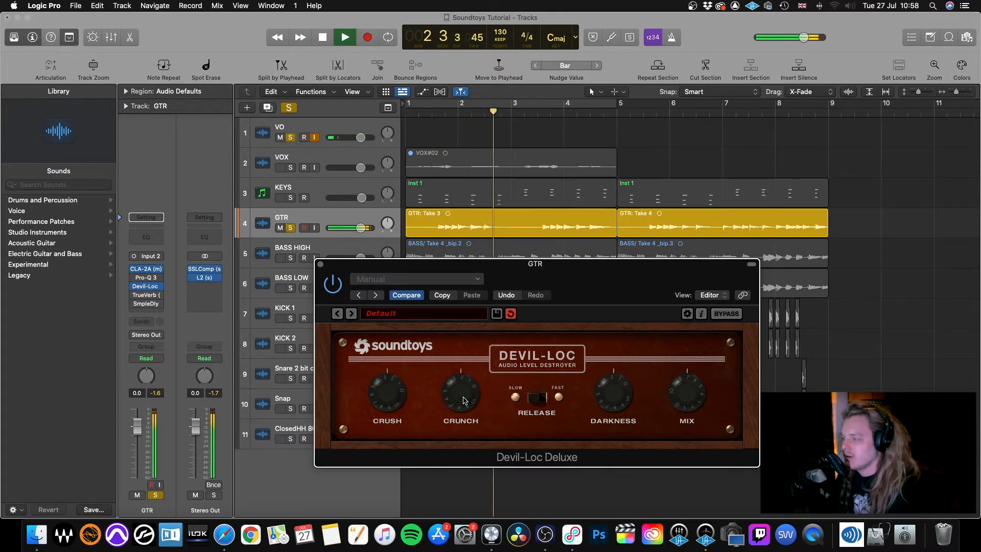
{"action": "key", "text": "space"}
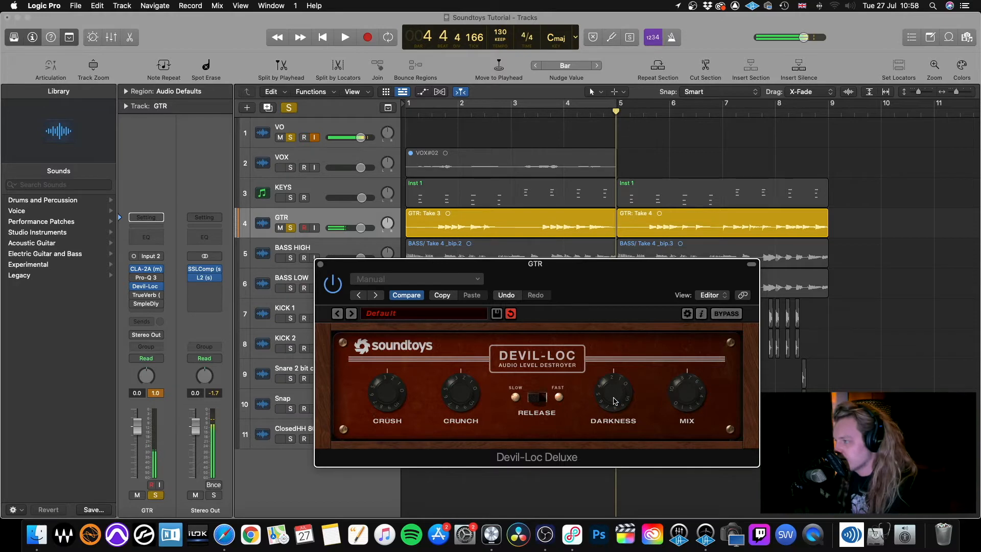
{"action": "key", "text": "space"}
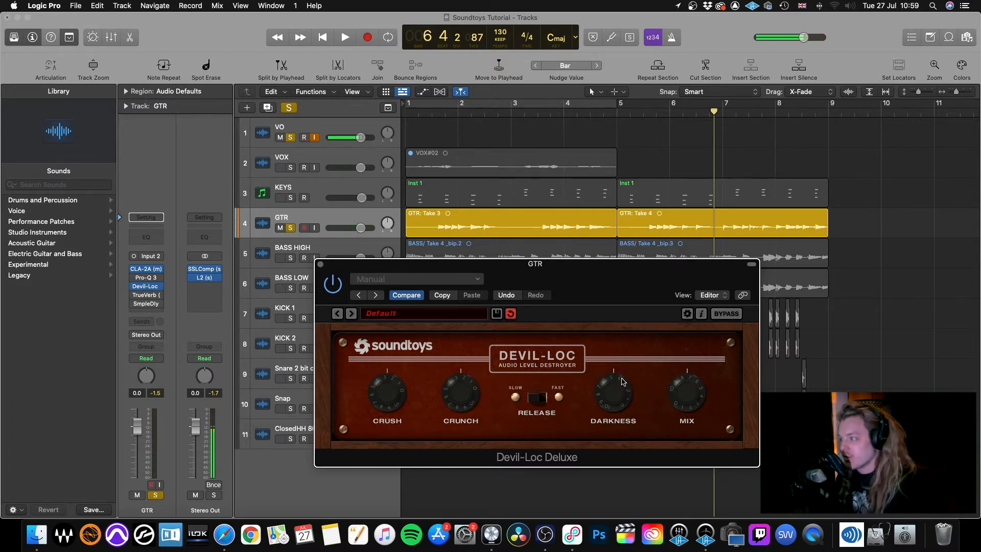
{"action": "left_click", "coordinate": [320, 264]}
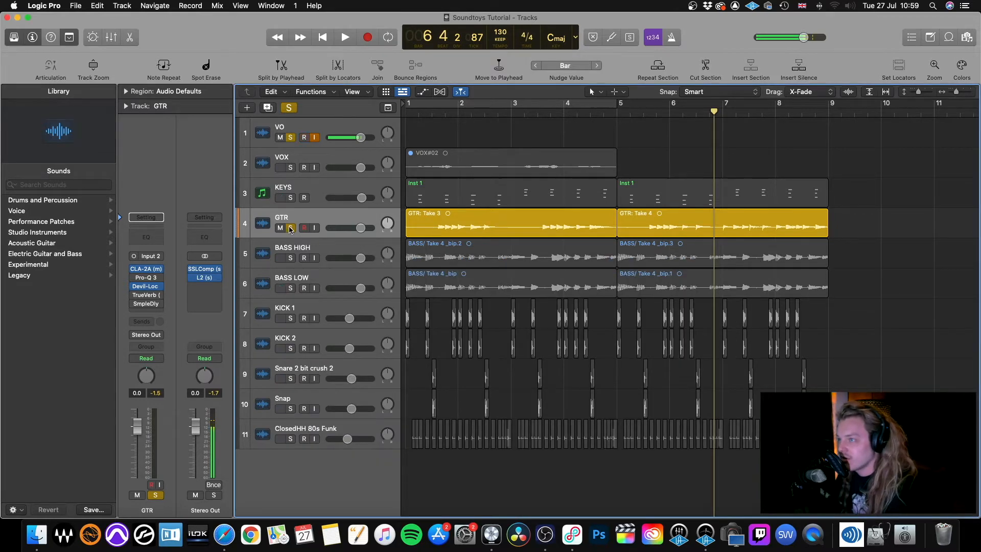
Unsolo GTR and VO, play the full arrangement from the start, and place the playhead at bar 5.
{"action": "left_click", "coordinate": [290, 228]}
{"action": "key", "text": "Return"}
{"action": "key", "text": "space"}
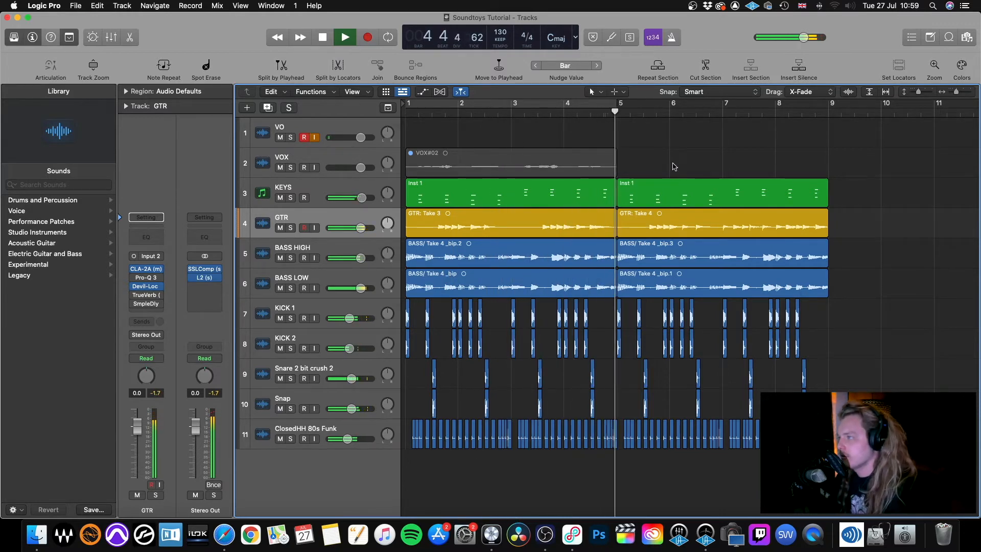
{"action": "key", "text": "space"}
{"action": "left_click", "coordinate": [616, 114]}
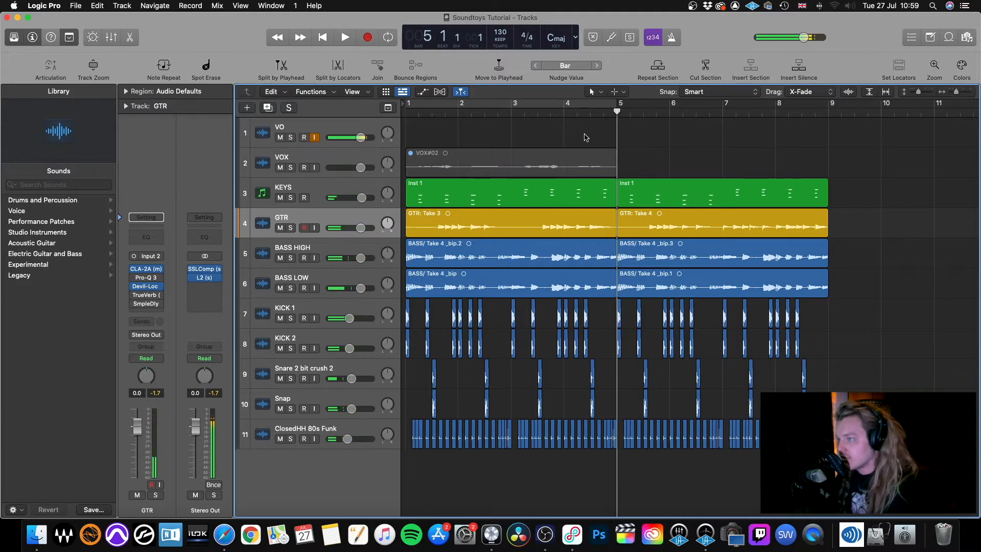
Check GTR's Pro-Q 3 curve and audition the full mix through bar 9 with TrueVerb and SmpleDly enabled on GTR.
{"action": "left_click", "coordinate": [136, 278]}
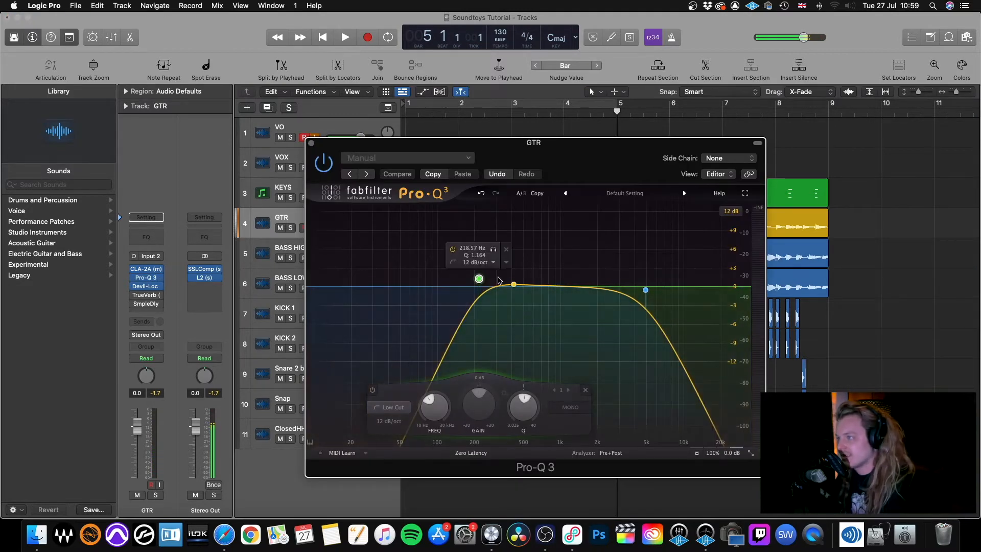
{"action": "left_click", "coordinate": [312, 143]}
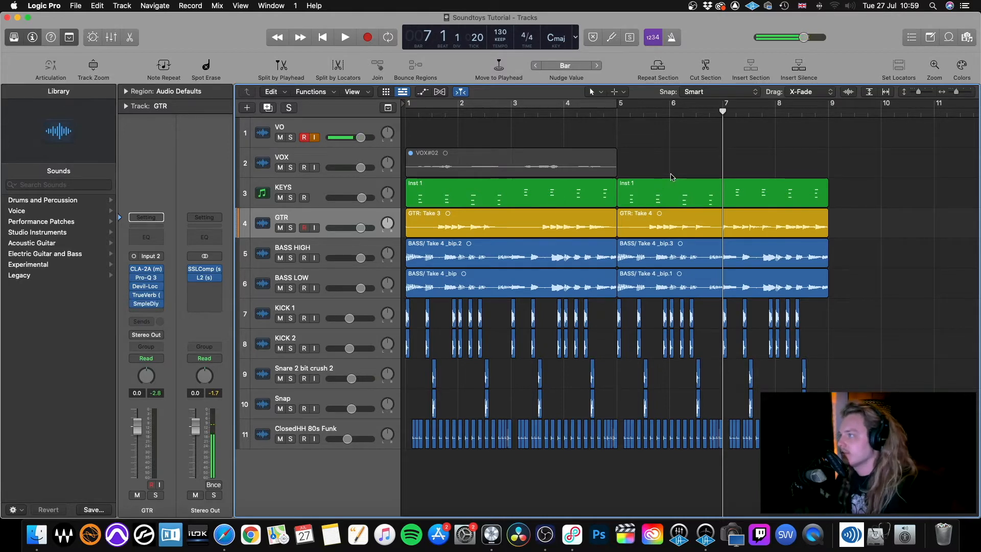
{"action": "key", "text": "space"}
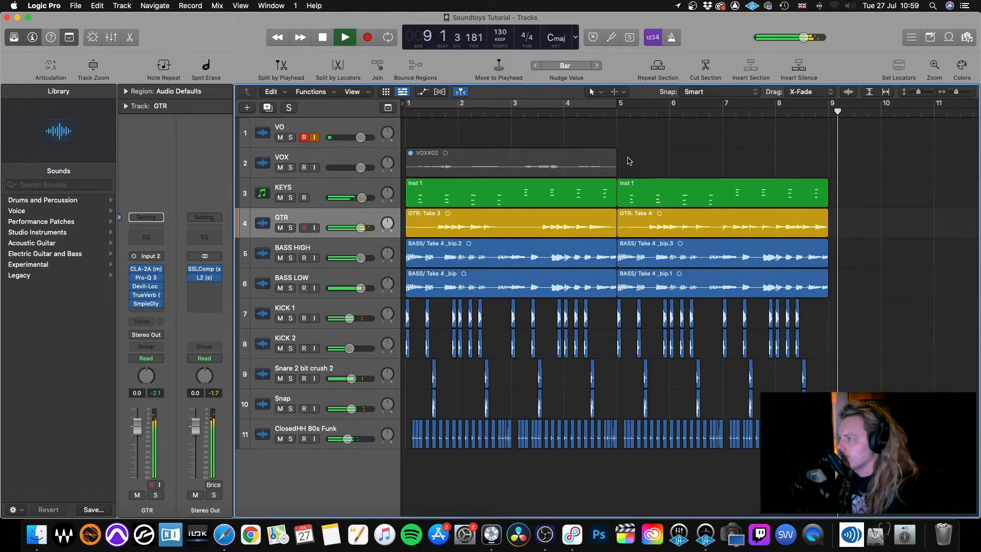
{"action": "key", "text": "space"}
{"action": "key", "text": "Return"}
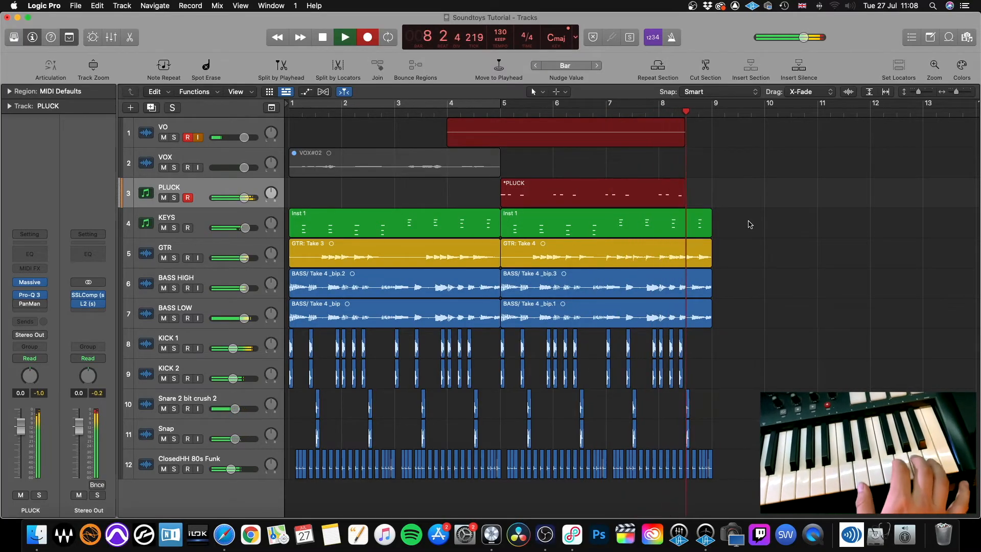
Finish recording the PLUCK part from bar 5 to bar 9 and delete the VO region recorded alongside it.
{"action": "key", "text": "space"}
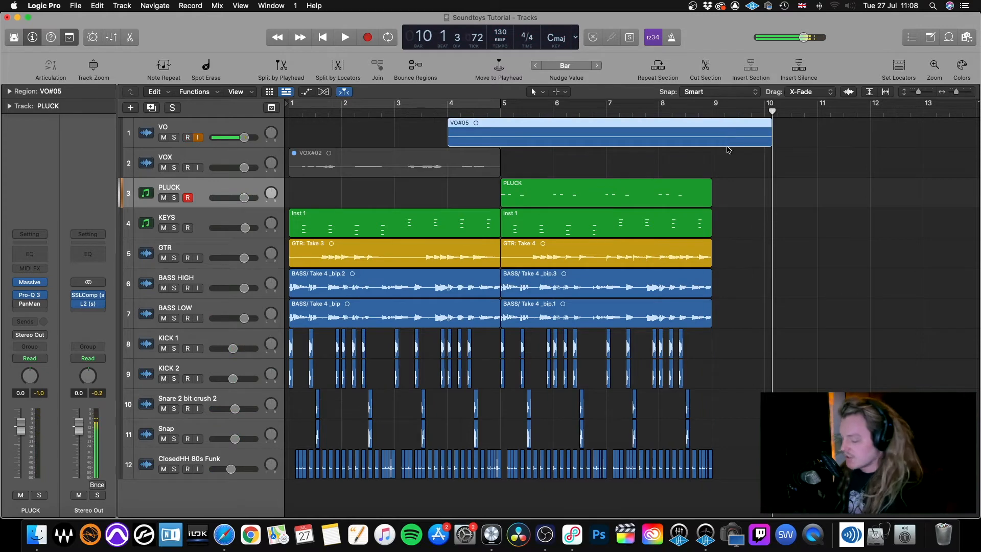
{"action": "key", "text": "Delete"}
Set all notes of the PLUCK region to velocity 127 with the Velocity Tool and close the Piano Roll.
{"action": "left_click", "coordinate": [573, 207]}
{"action": "key", "text": "p"}
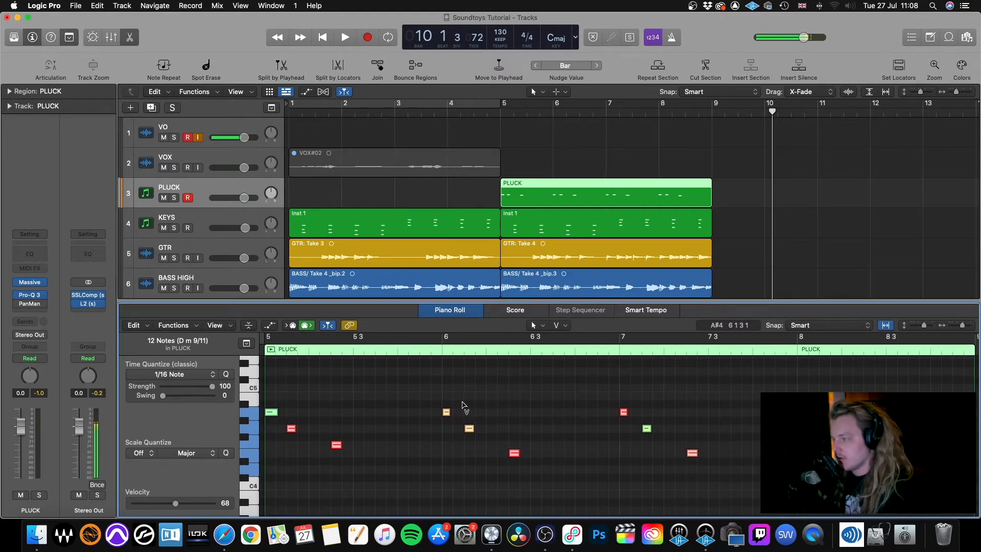
{"action": "mouse_move", "coordinate": [445, 413]}
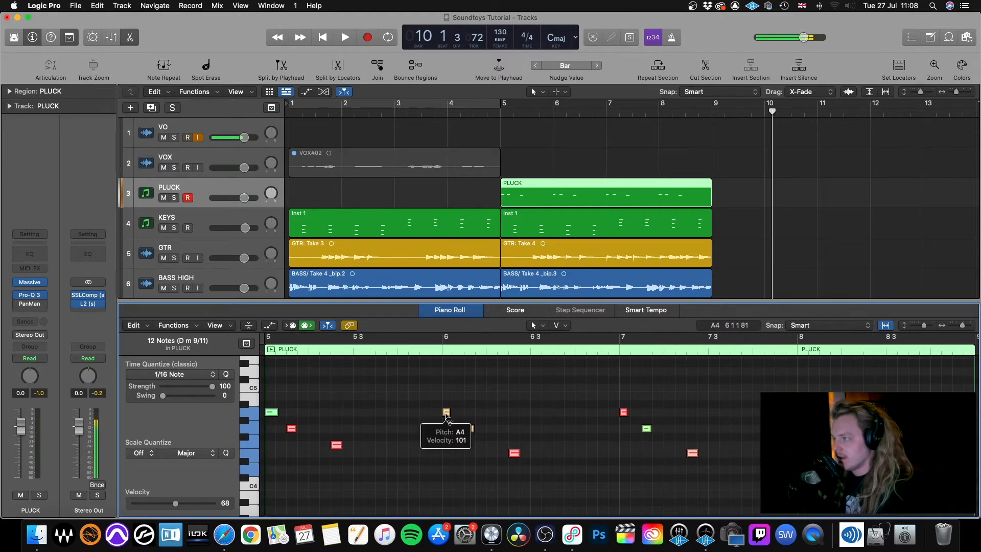
{"action": "left_click", "coordinate": [557, 325]}
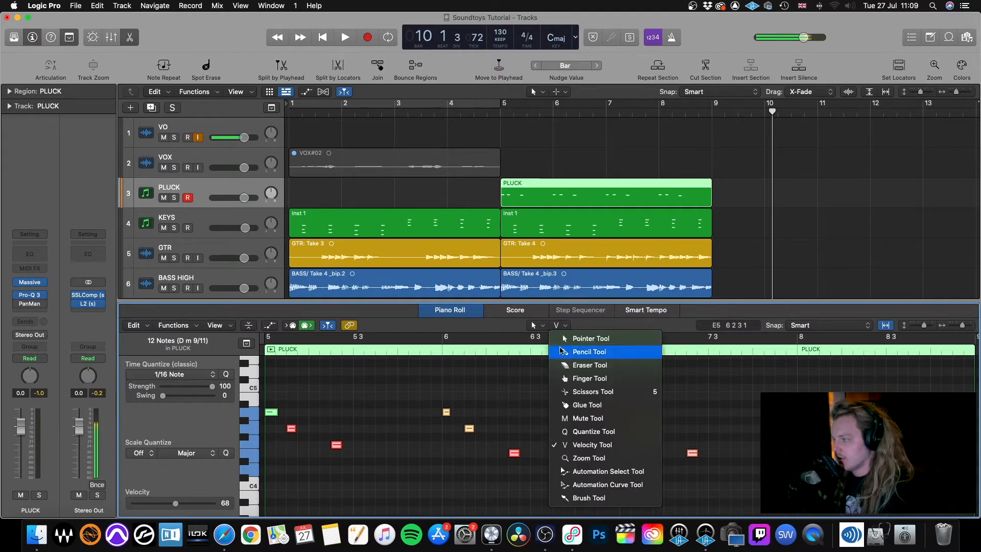
{"action": "left_click", "coordinate": [568, 445]}
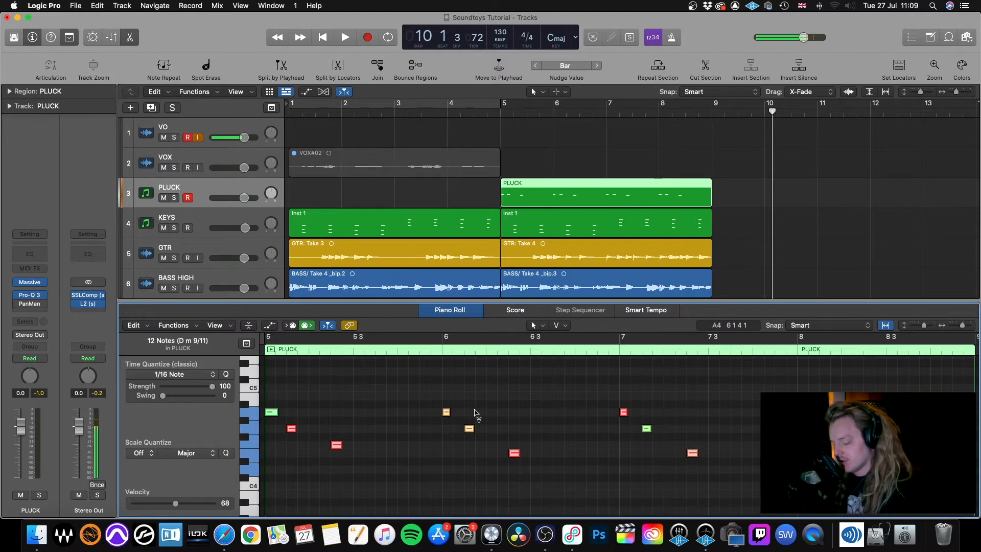
{"action": "left_click_drag", "start_coordinate": [514, 453], "coordinate": [514, 327]}
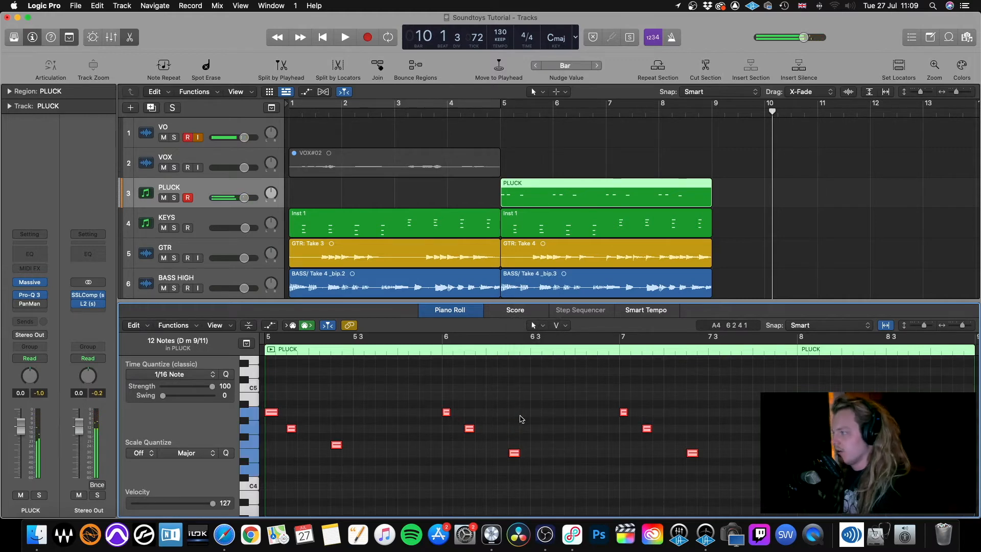
{"action": "left_click", "coordinate": [520, 416]}
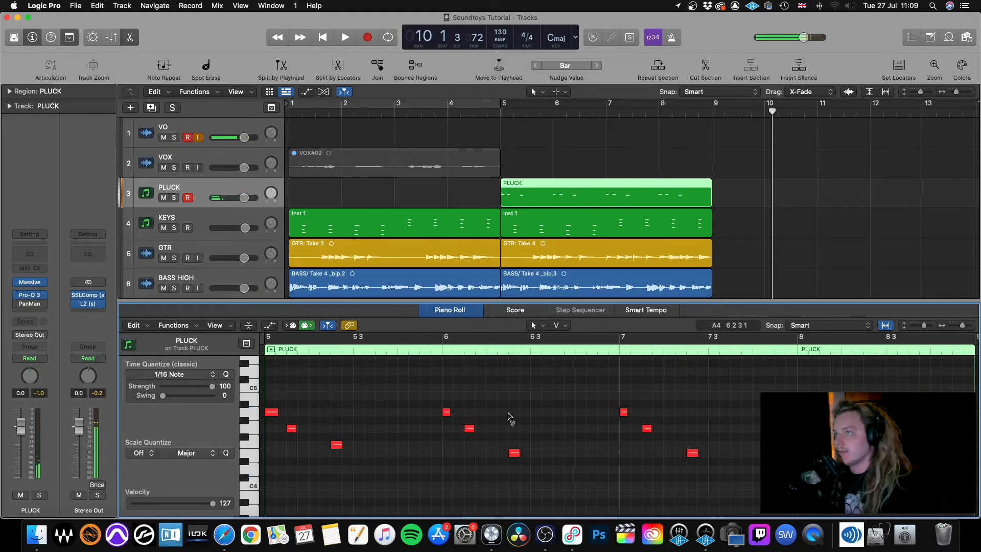
{"action": "left_click", "coordinate": [469, 317]}
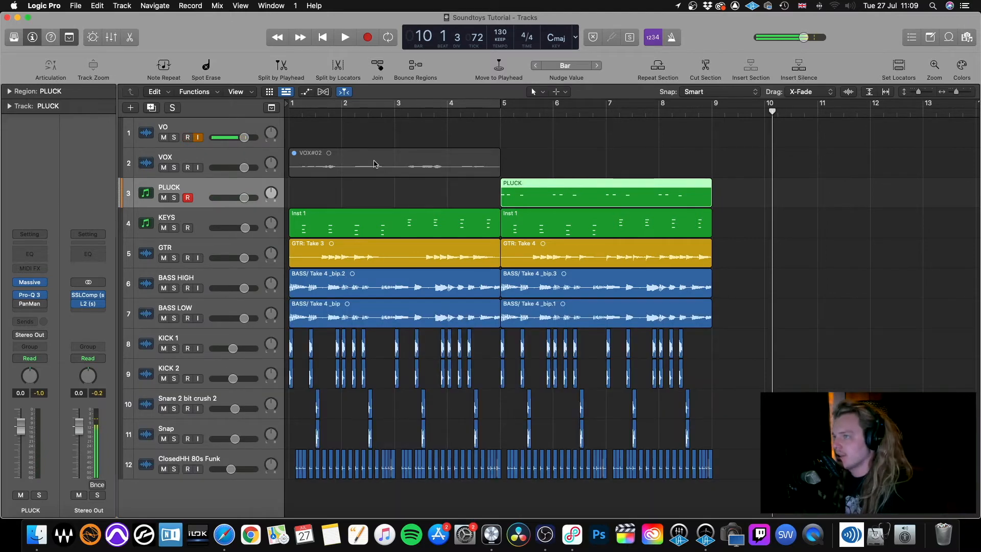
Copy the PLUCK region to bar 1 and lower the PLUCK track's volume to -3.6 dB while playing the mix.
{"action": "key", "text": "space"}
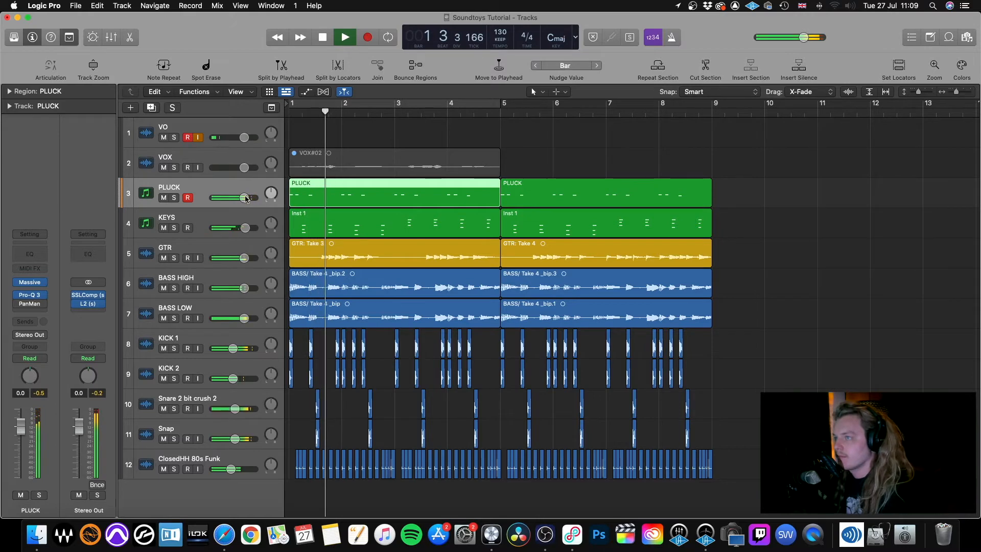
{"action": "left_click_drag", "start_coordinate": [244, 199], "coordinate": [237, 199]}
{"action": "key", "text": "space"}
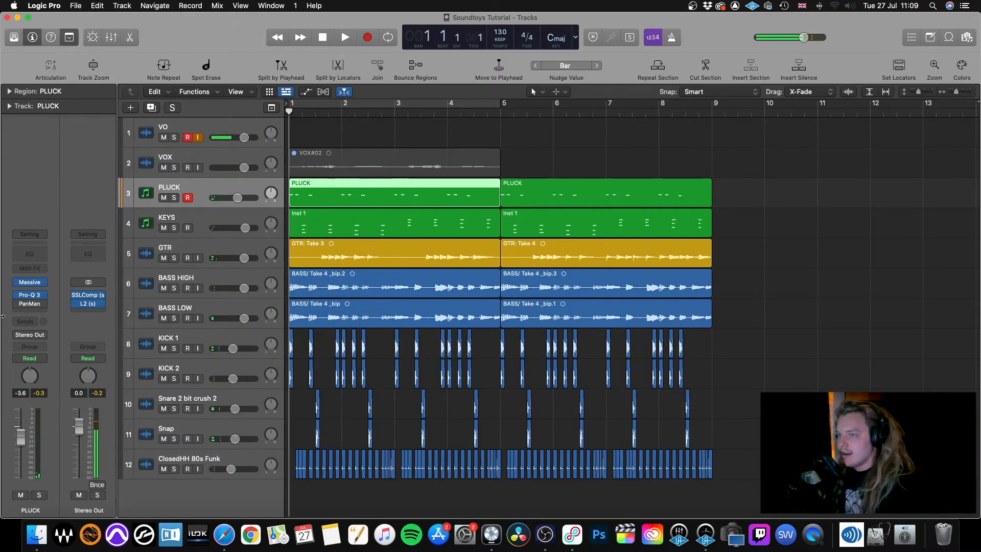
Open PanMan on the PLUCK track, solo PLUCK and VO, and audition the Rhythm Step panning to bar 3.
{"action": "left_click", "coordinate": [32, 305]}
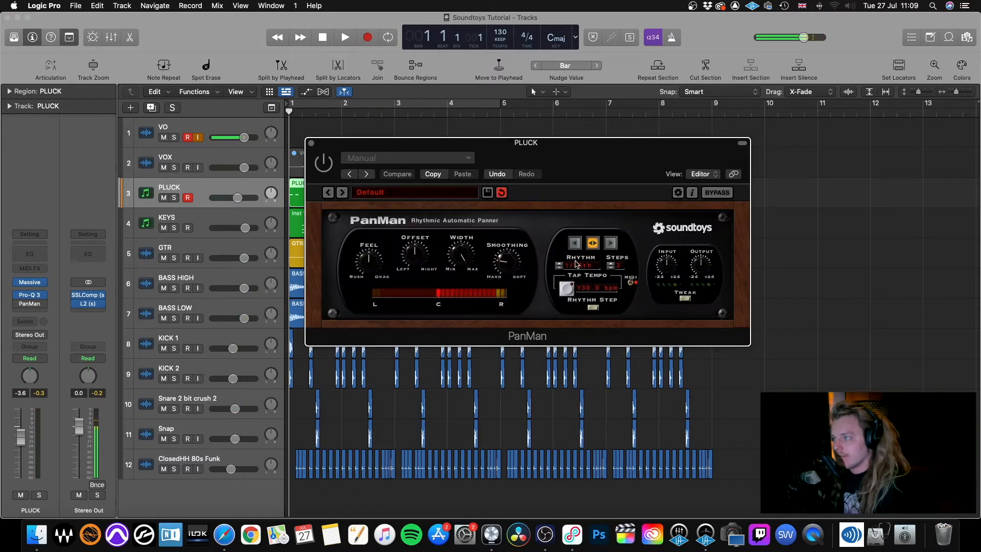
{"action": "left_click_drag", "start_coordinate": [577, 145], "coordinate": [574, 135]}
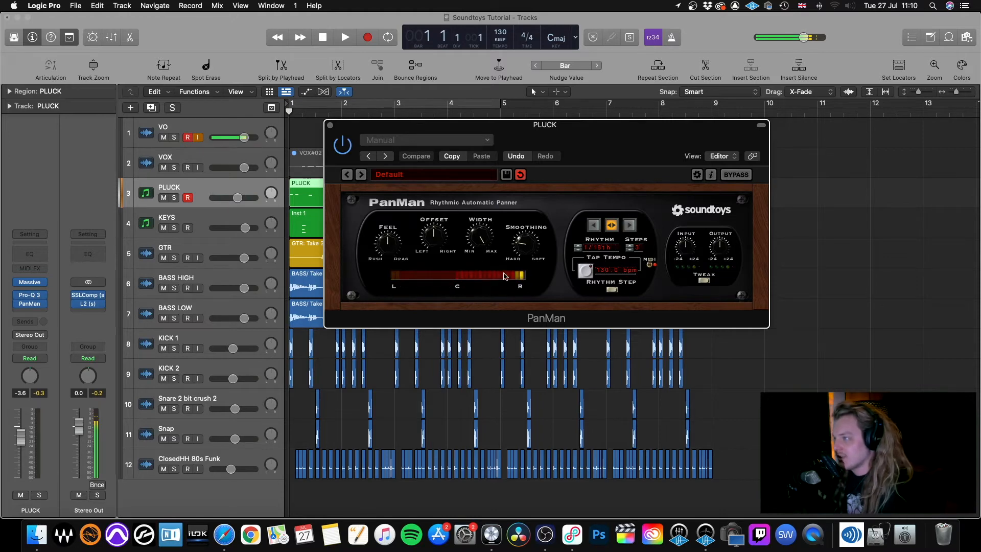
{"action": "key", "text": "s"}
{"action": "key", "text": "space"}
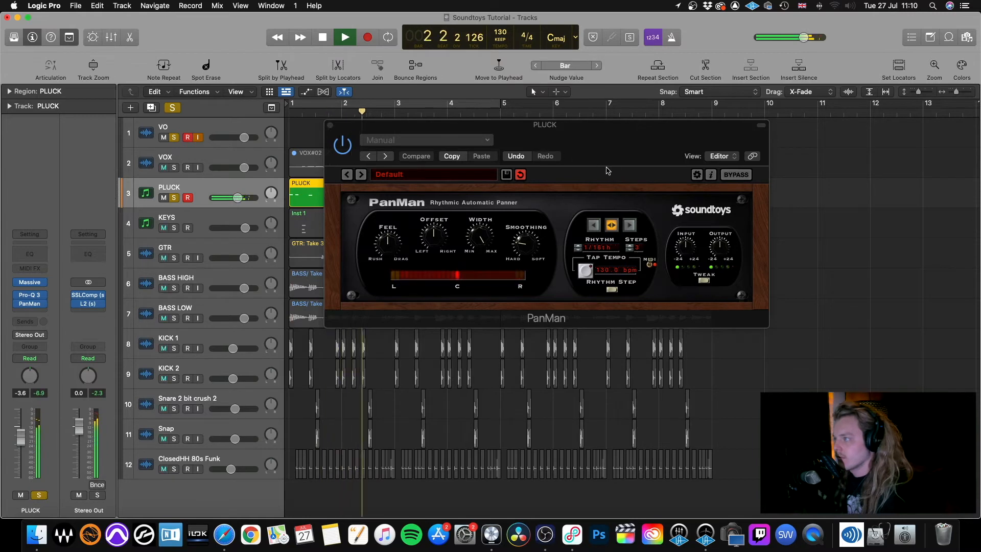
{"action": "key", "text": "space"}
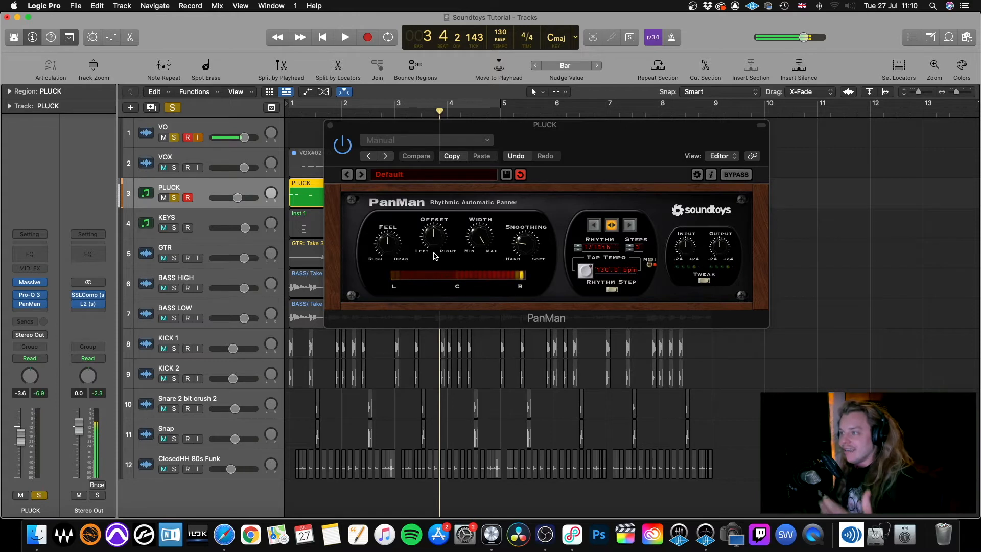
Turn PanMan's Feel towards Drag and audition the soloed PLUCK part from bar 1.
{"action": "left_click", "coordinate": [384, 251]}
{"action": "left_click_drag", "start_coordinate": [385, 251], "coordinate": [387, 236]}
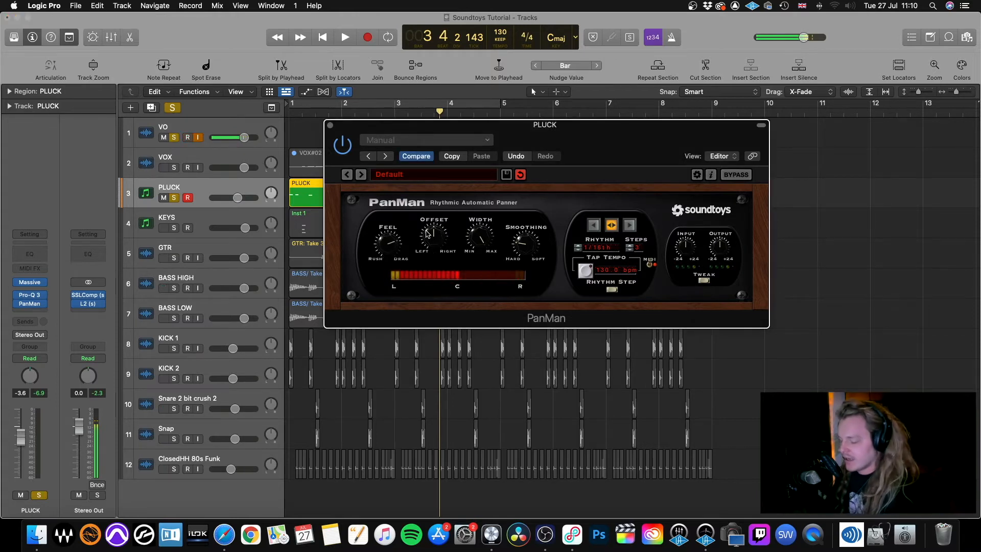
{"action": "key", "text": "Return"}
{"action": "key", "text": "space"}
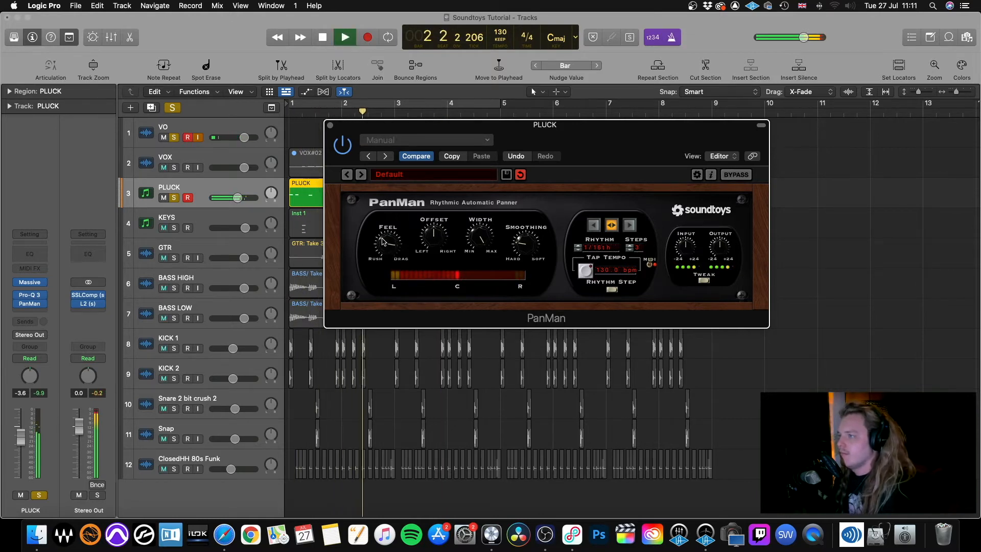
{"action": "key", "text": "space"}
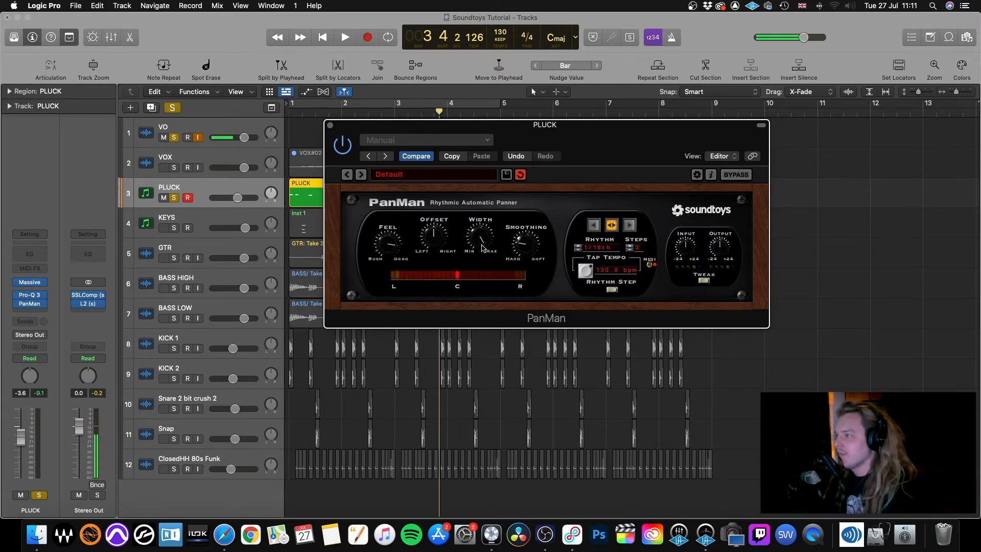
Demonstrate PanMan's Width by lowering it to minimum and returning it to maximum.
{"action": "left_click_drag", "start_coordinate": [480, 237], "coordinate": [479, 267]}
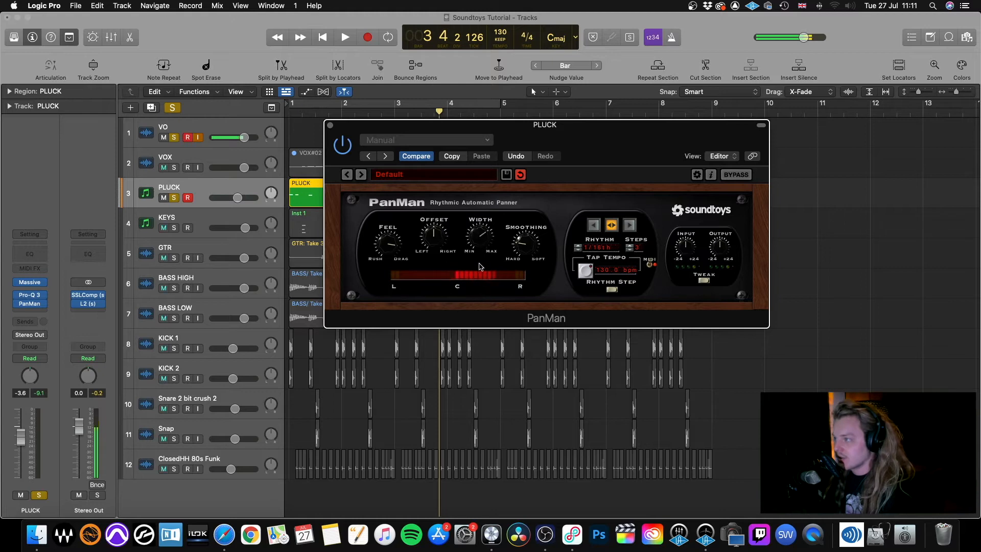
{"action": "left_click_drag", "start_coordinate": [477, 216], "coordinate": [468, 349]}
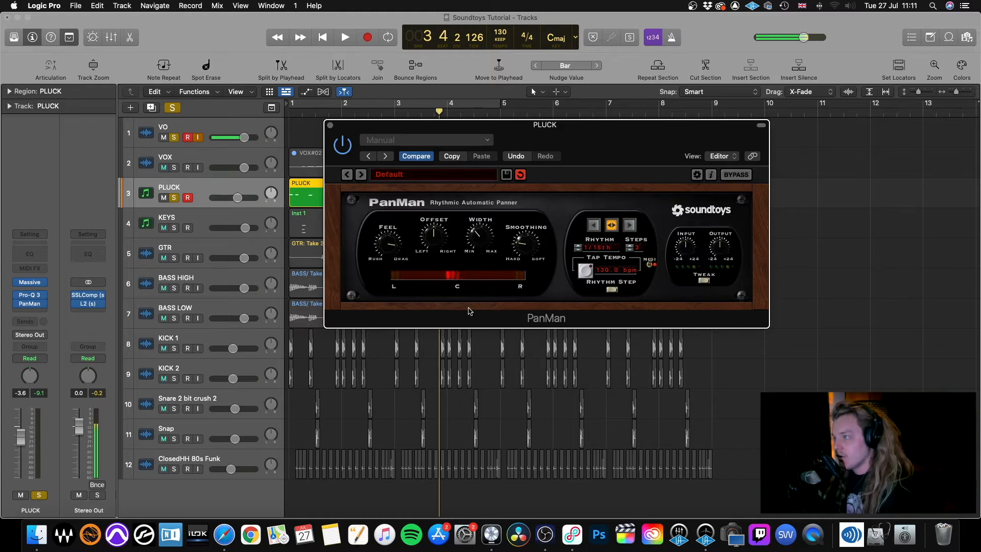
{"action": "left_click_drag", "start_coordinate": [471, 311], "coordinate": [464, 356]}
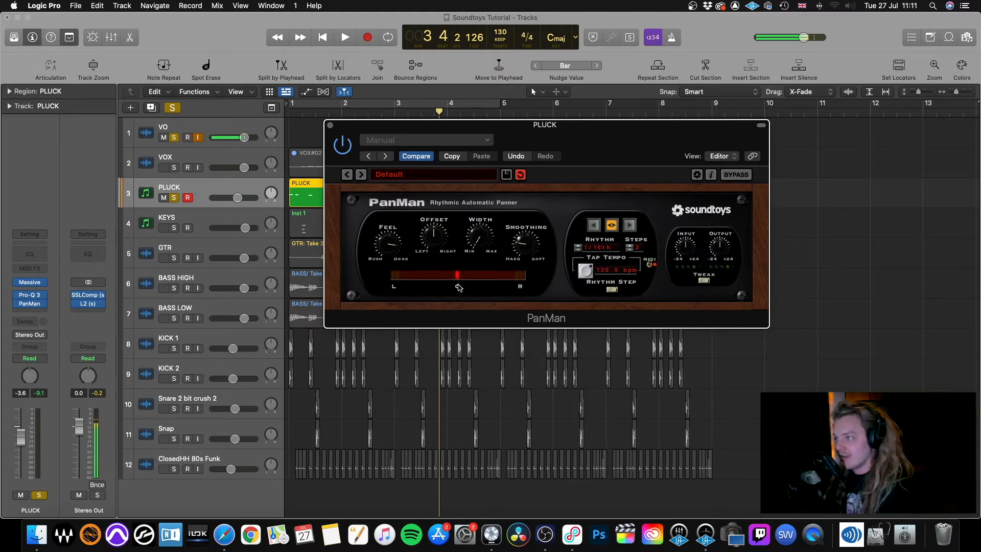
{"action": "left_click_drag", "start_coordinate": [480, 244], "coordinate": [463, 94]}
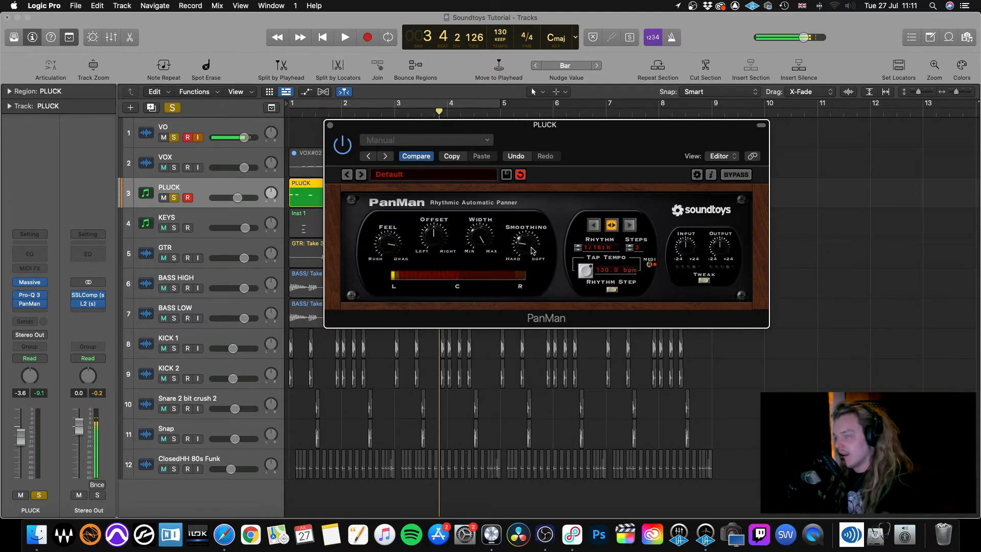
Compare PanMan's Smoothing by auditioning the soloed PLUCK part at Hard and then at Soft.
{"action": "left_click_drag", "start_coordinate": [529, 244], "coordinate": [530, 337]}
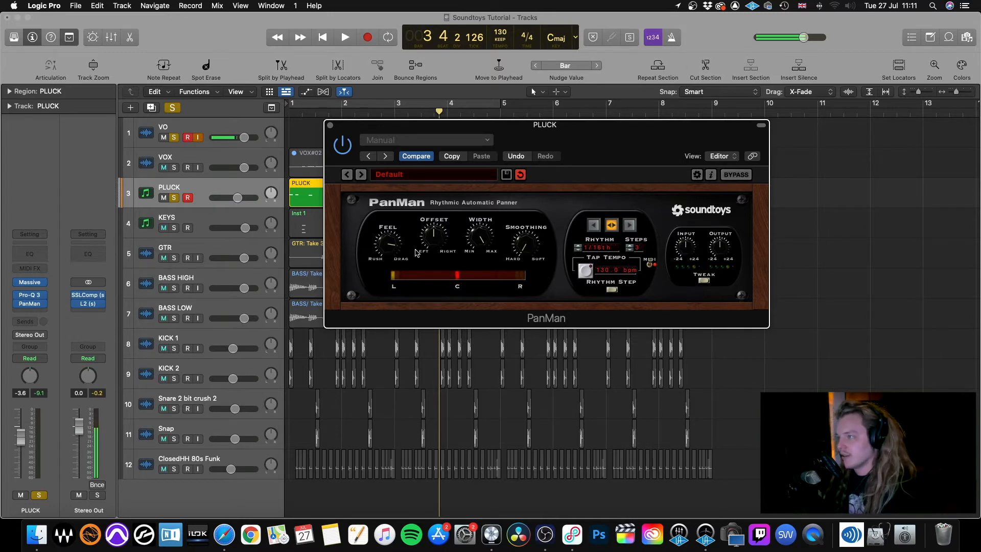
{"action": "key", "text": "space"}
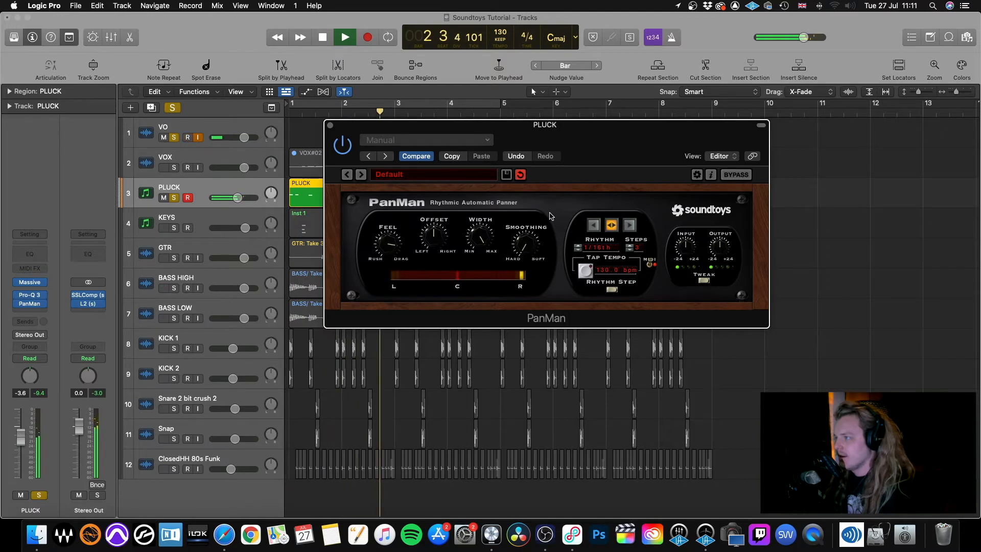
{"action": "key", "text": "space"}
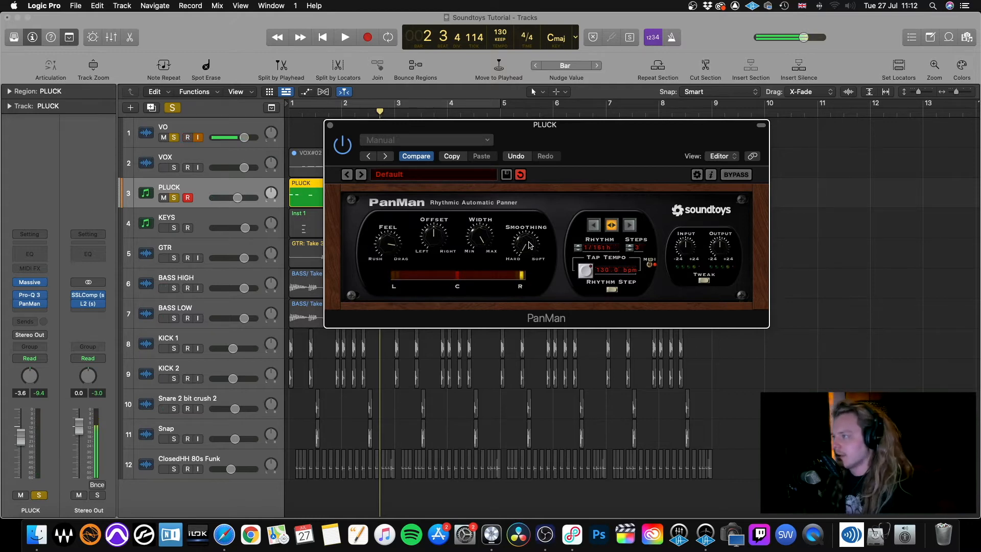
{"action": "key", "text": "space"}
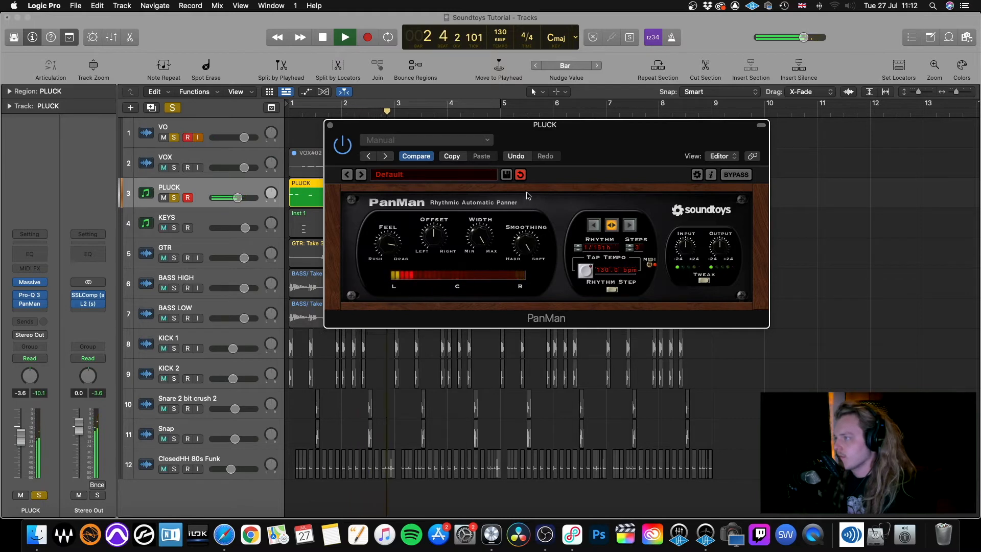
{"action": "key", "text": "space"}
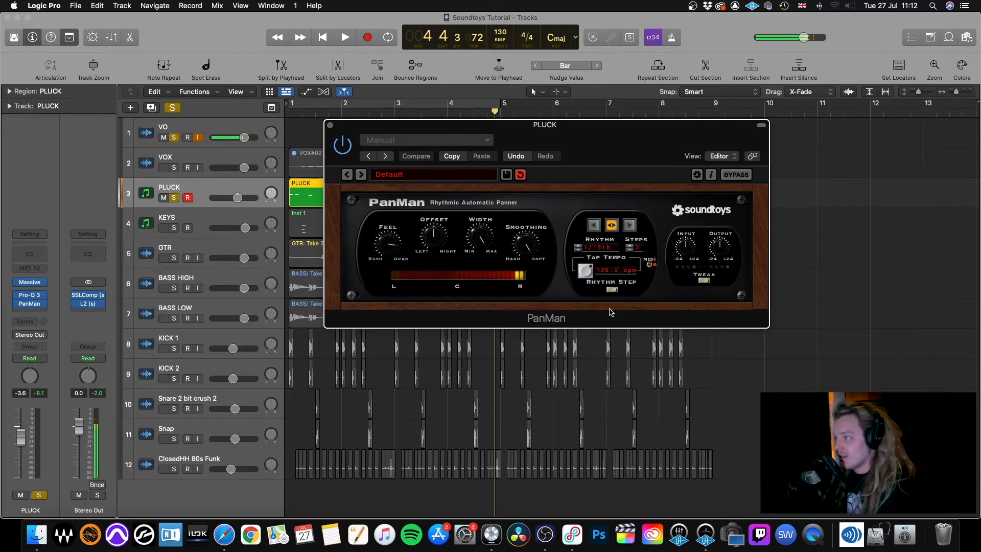
Switch PanMan's mode to LFO to show its controls, then return it to Rhythm Step.
{"action": "left_click", "coordinate": [614, 291]}
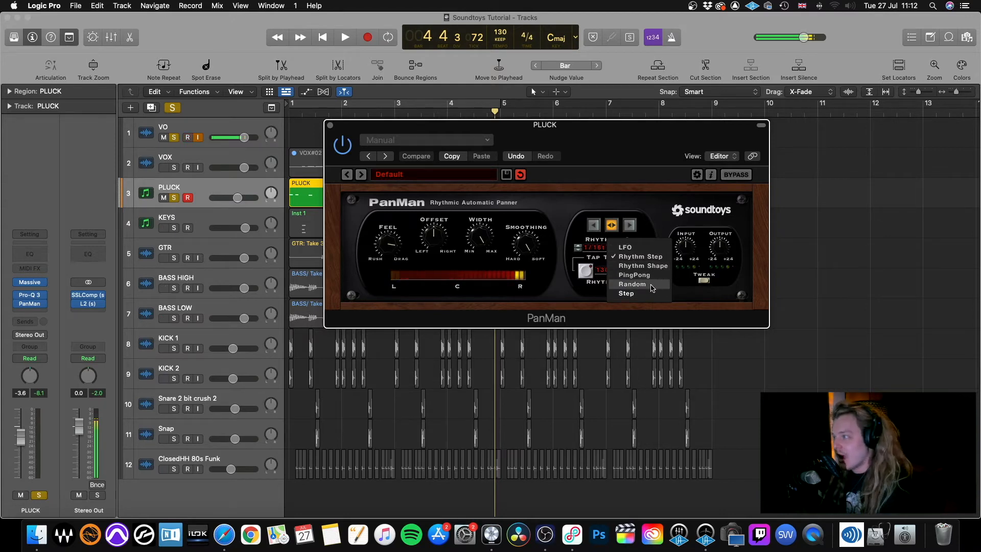
{"action": "left_click", "coordinate": [644, 248]}
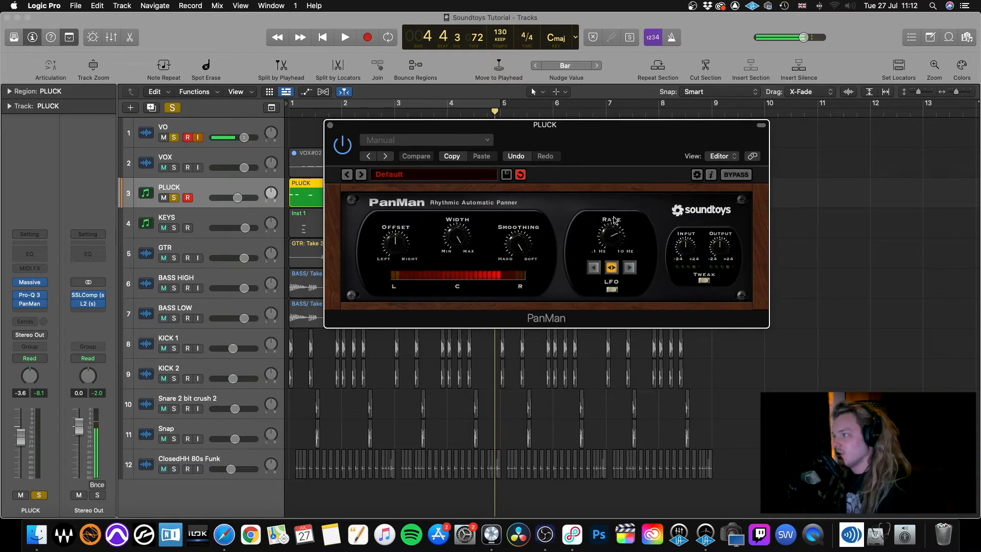
{"action": "left_click", "coordinate": [612, 290]}
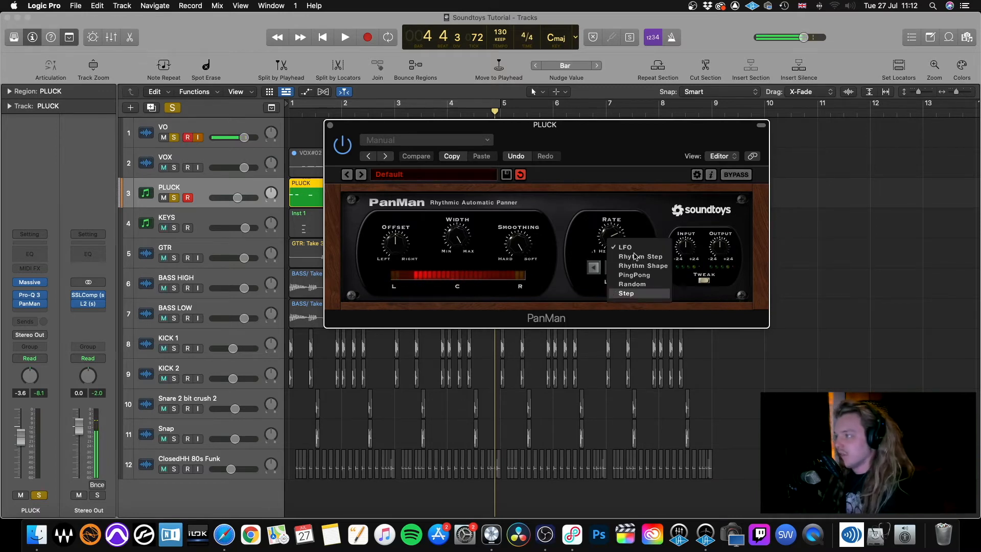
{"action": "left_click", "coordinate": [648, 257]}
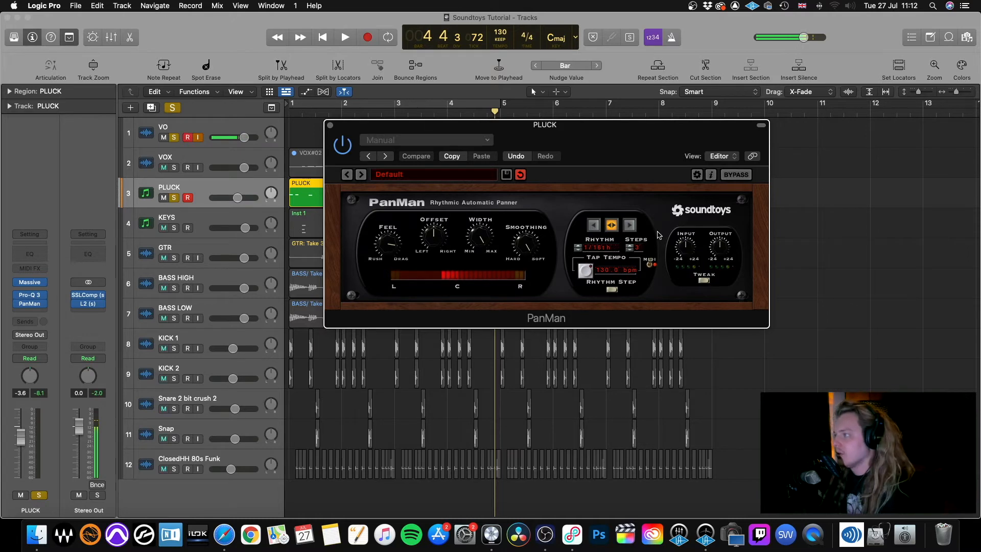
Close PanMan, play the unsoloed full mix from bar 1 to bar 9, and save the project.
{"action": "left_click", "coordinate": [332, 126]}
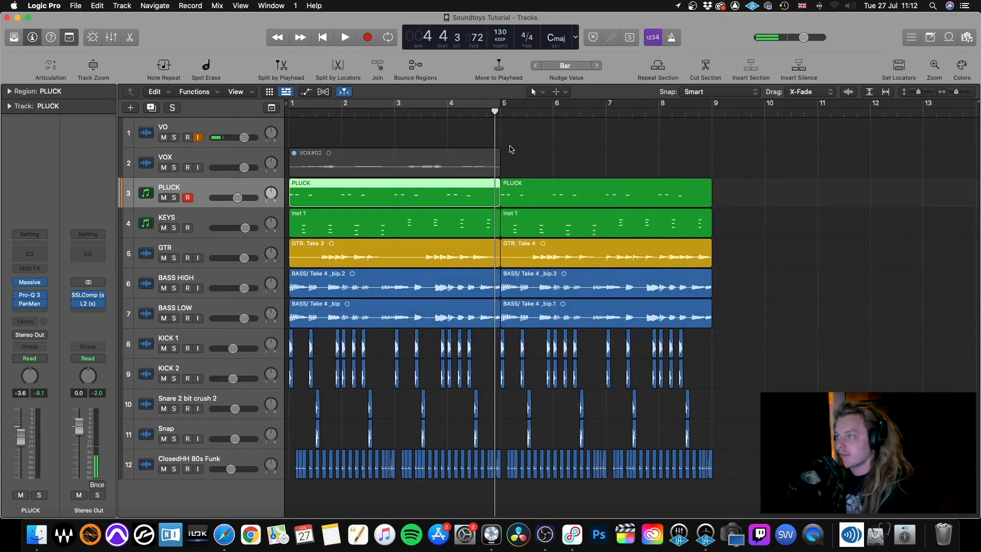
{"action": "key", "text": "Return"}
{"action": "key", "text": "space"}
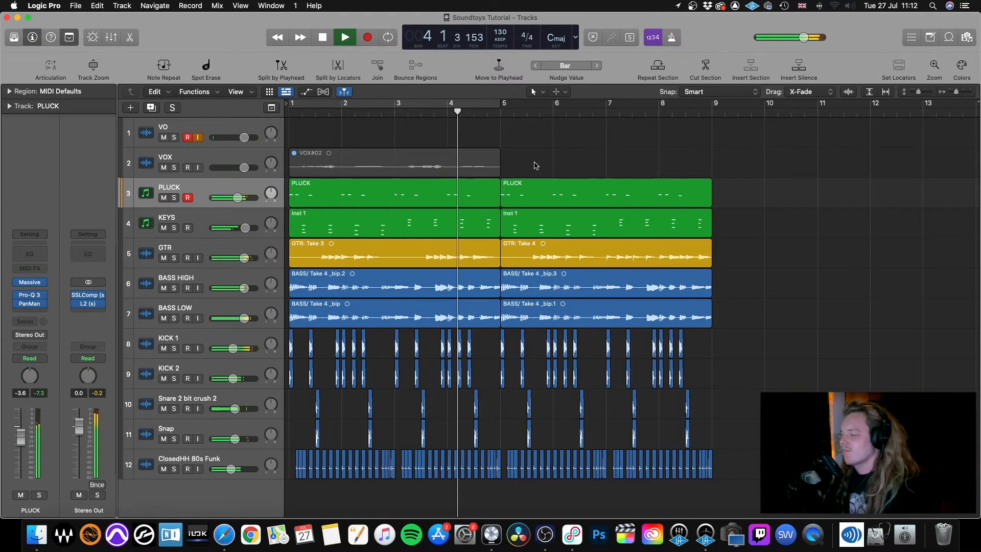
{"action": "key", "text": "space"}
{"action": "key", "text": "super+s"}
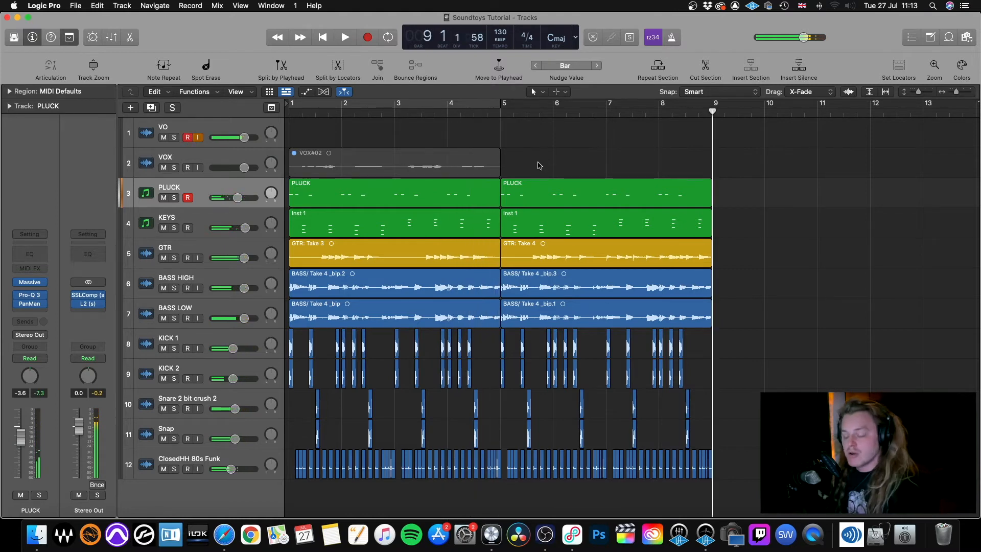
Record a new vocal take on the VOX track from bar 1 to bar 5.
{"action": "key", "text": "Return"}
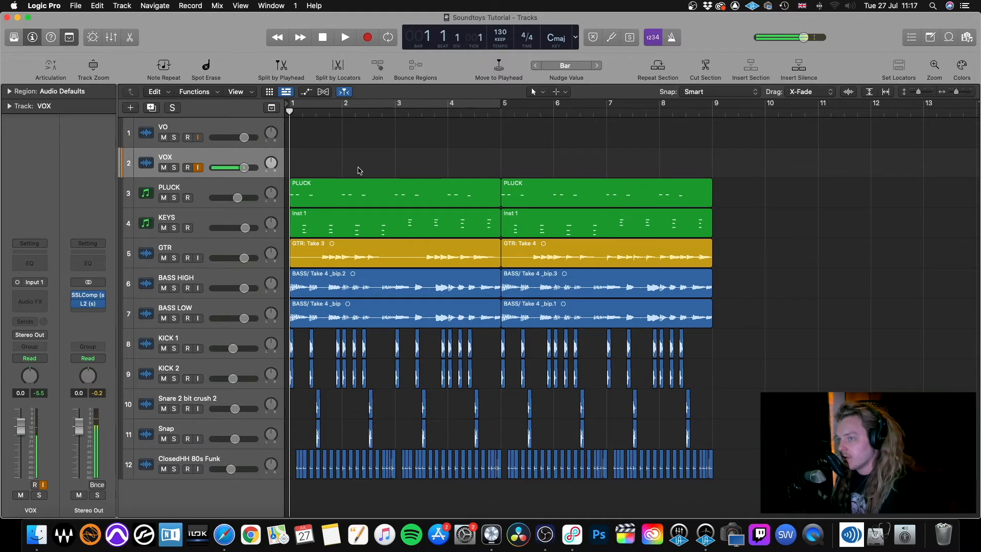
{"action": "key", "text": "space"}
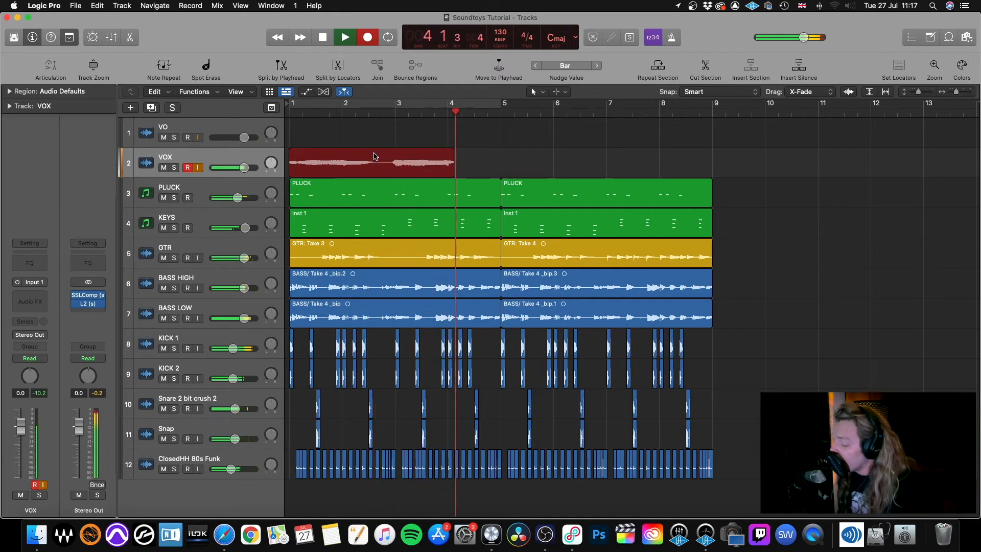
{"action": "key", "text": "space"}
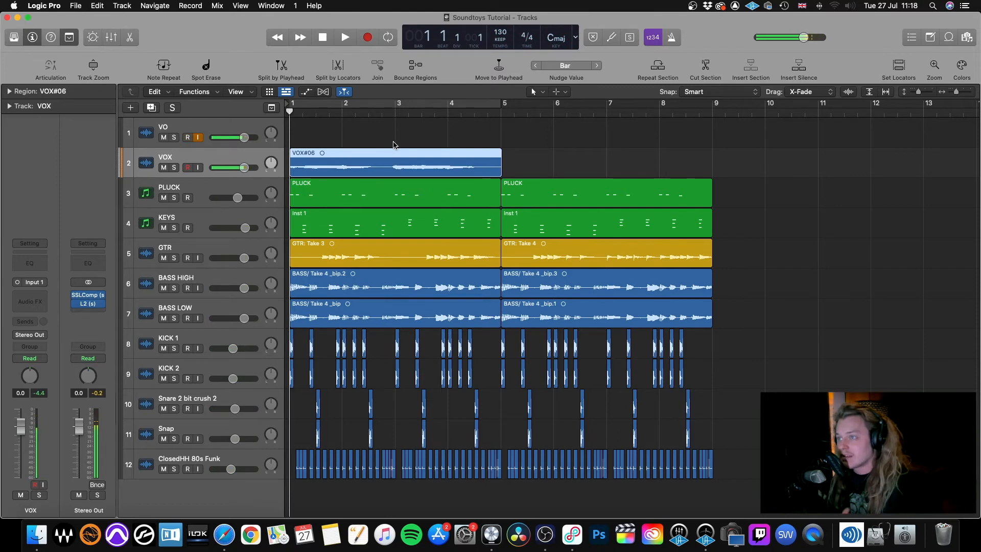
Insert Melodyne on the VOX track and transfer the recorded vocal into it during playback.
{"action": "left_click", "coordinate": [29, 301]}
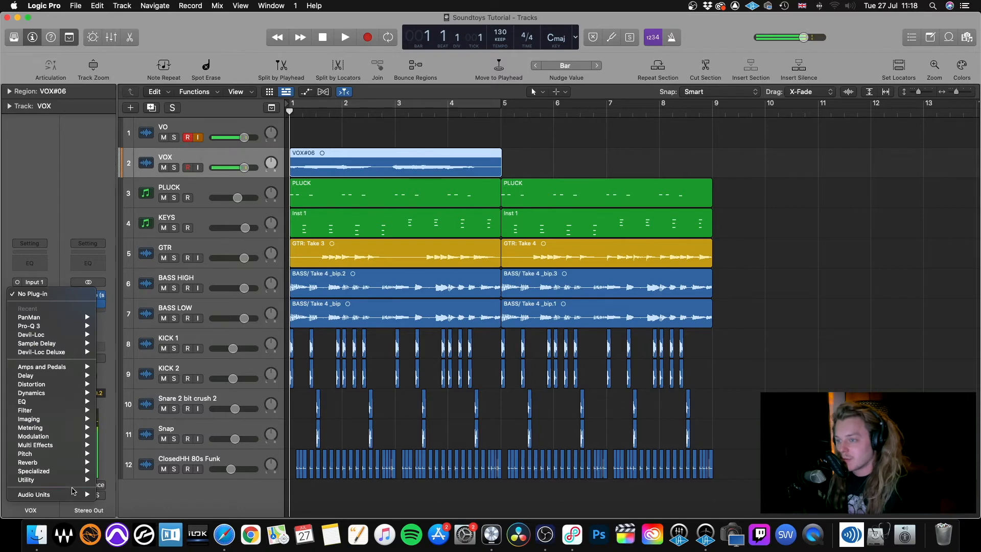
{"action": "left_click", "coordinate": [223, 494]}
{"action": "key", "text": "space"}
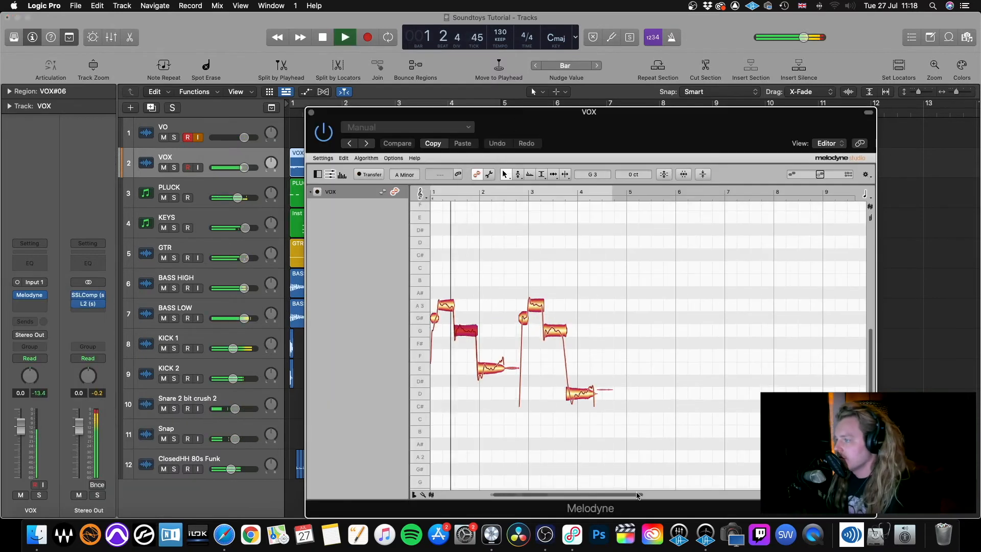
Select all vocal notes in Melodyne, shift their pitch down with the Pitch Tool, and audition the tuned vocal.
{"action": "left_click_drag", "start_coordinate": [637, 496], "coordinate": [554, 495]}
{"action": "left_click", "coordinate": [518, 174]}
{"action": "key", "text": "super+a"}
{"action": "left_click_drag", "start_coordinate": [532, 331], "coordinate": [533, 351]}
{"action": "left_click", "coordinate": [555, 291]}
{"action": "key", "text": "space"}
{"action": "key", "text": "space"}
{"action": "key", "text": "space"}
{"action": "key", "text": "space"}
{"action": "key", "text": "space"}
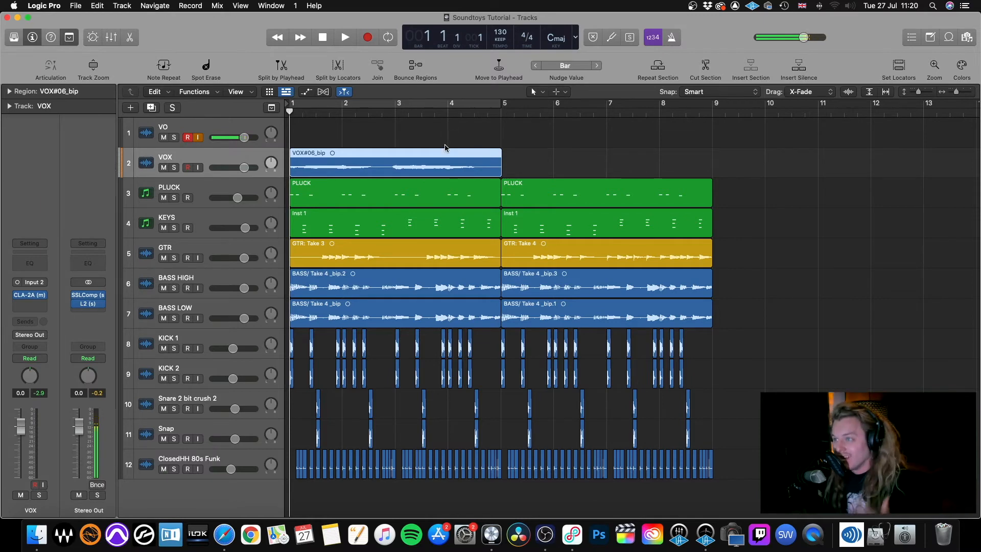
Insert Little AlterBoy after CLA-2A on the VOX track, solo VOX and VO, and audition the vocal at default settings.
{"action": "left_click", "coordinate": [43, 303]}
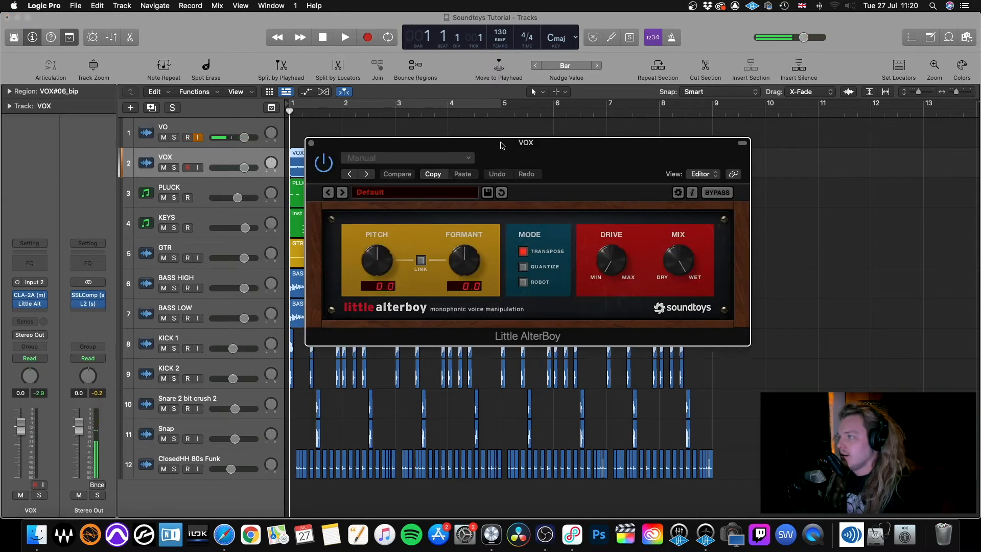
{"action": "left_click_drag", "start_coordinate": [500, 141], "coordinate": [502, 212]}
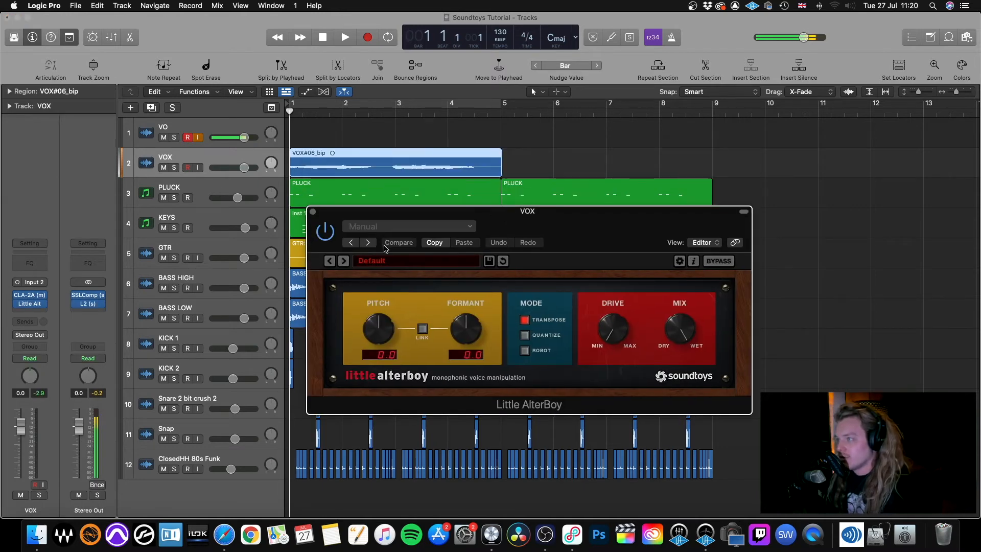
{"action": "left_click", "coordinate": [174, 138]}
{"action": "key", "text": "space"}
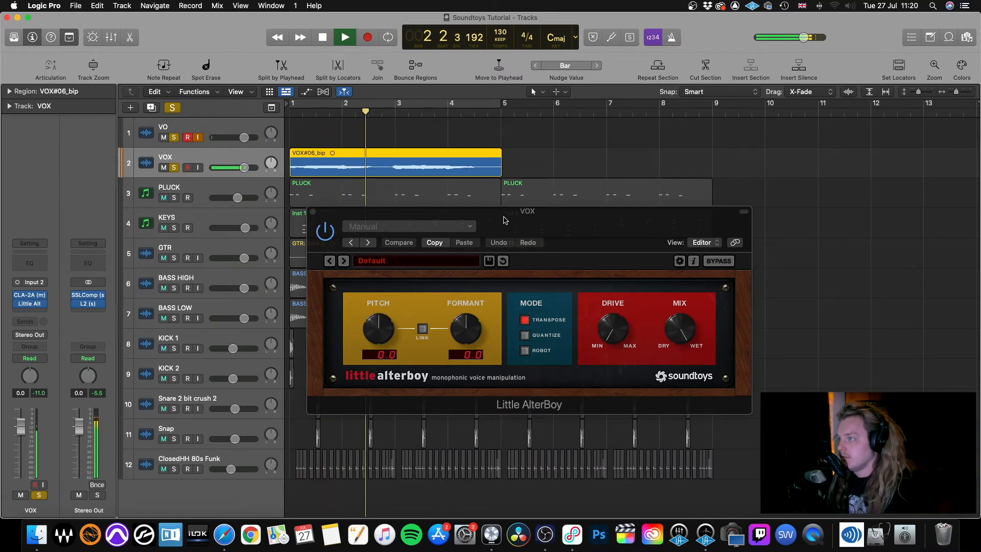
{"action": "key", "text": "space"}
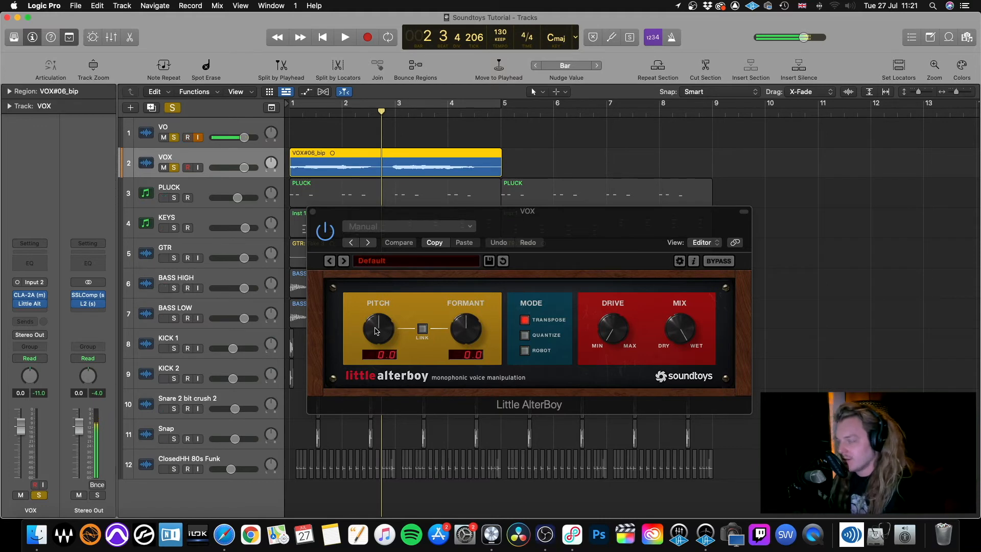
Audition the soloed vocal with Little AlterBoy's pitch raised to 4.0, demonstrate a 12.0 shift, and reset the pitch to 0.0.
{"action": "key", "text": "space"}
{"action": "mouse_move", "coordinate": [376, 331]}
{"action": "left_mouse_down"}
{"action": "mouse_move", "coordinate": [380, 357]}
{"action": "mouse_move", "coordinate": [377, 323]}
{"action": "left_mouse_up"}
{"action": "key", "text": "Return"}
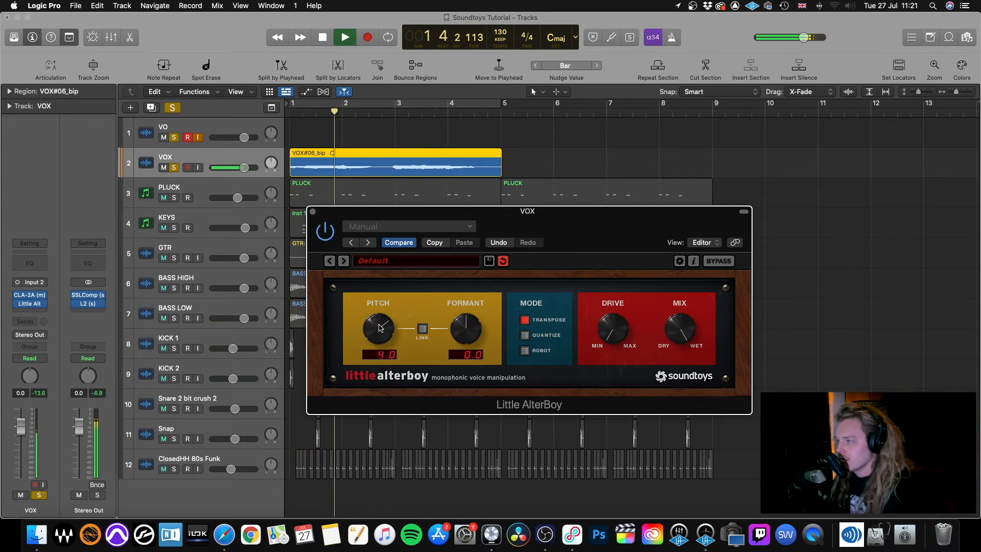
{"action": "key", "text": "space"}
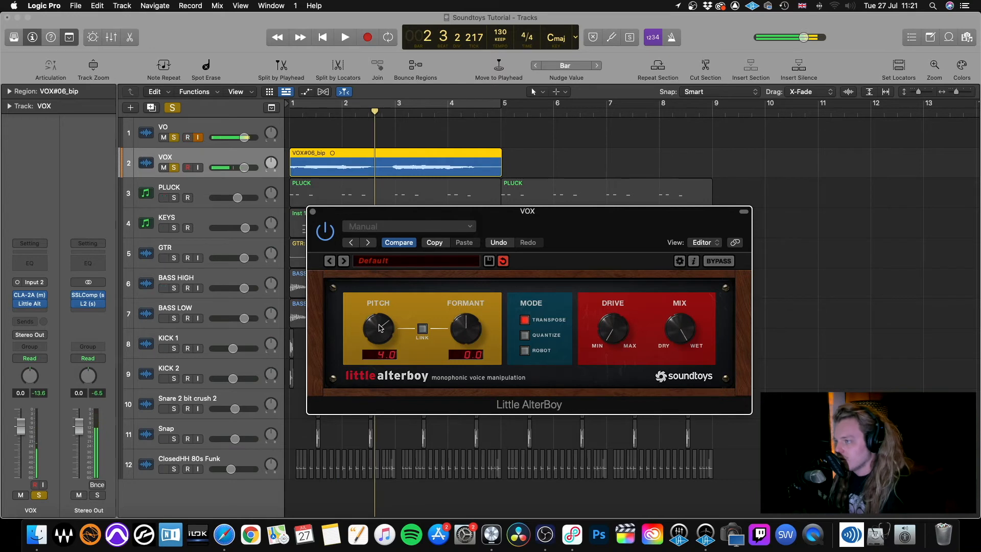
{"action": "left_click_drag", "start_coordinate": [379, 334], "coordinate": [377, 348]}
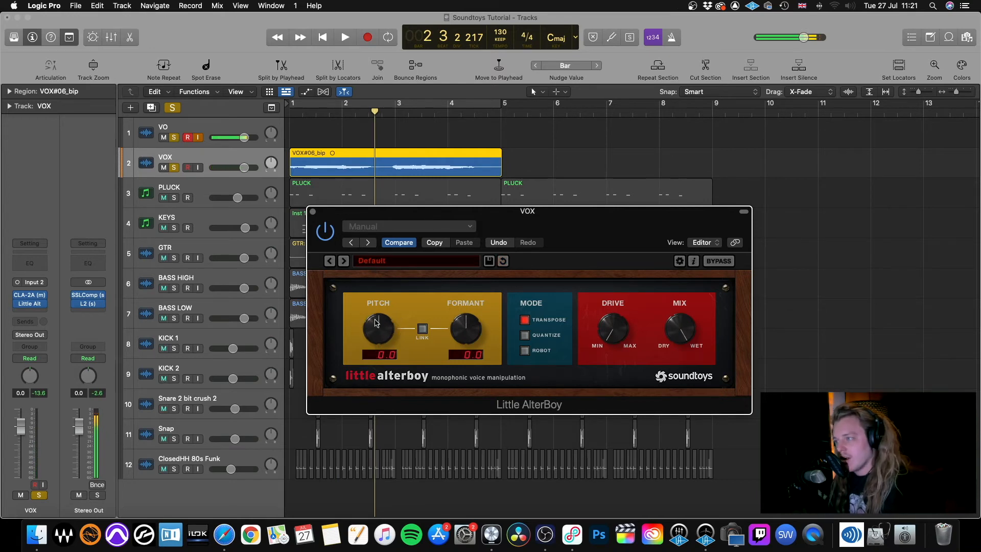
{"action": "left_click_drag", "start_coordinate": [376, 322], "coordinate": [411, 550]}
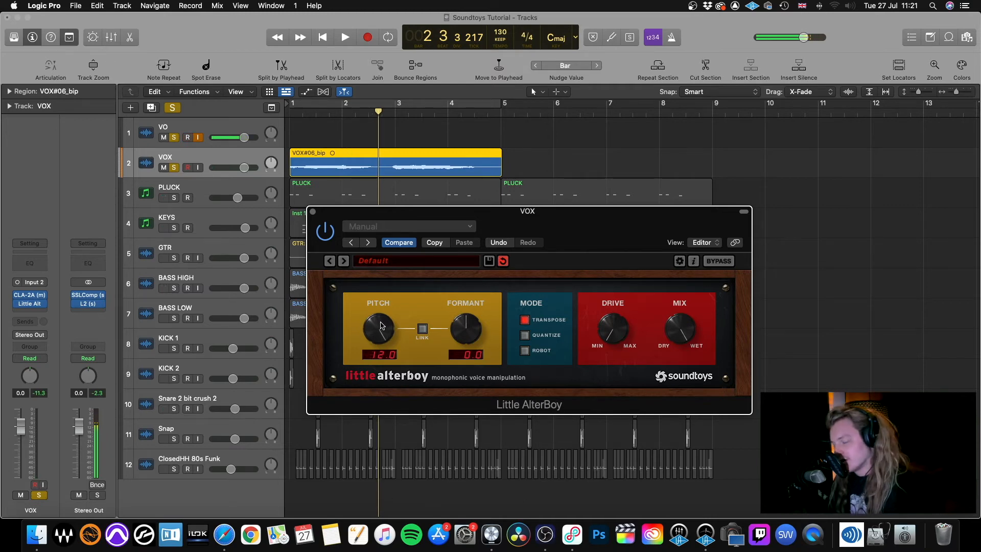
{"action": "scroll", "coordinate": [378, 331], "scroll_direction": "down", "scroll_amount": 10}
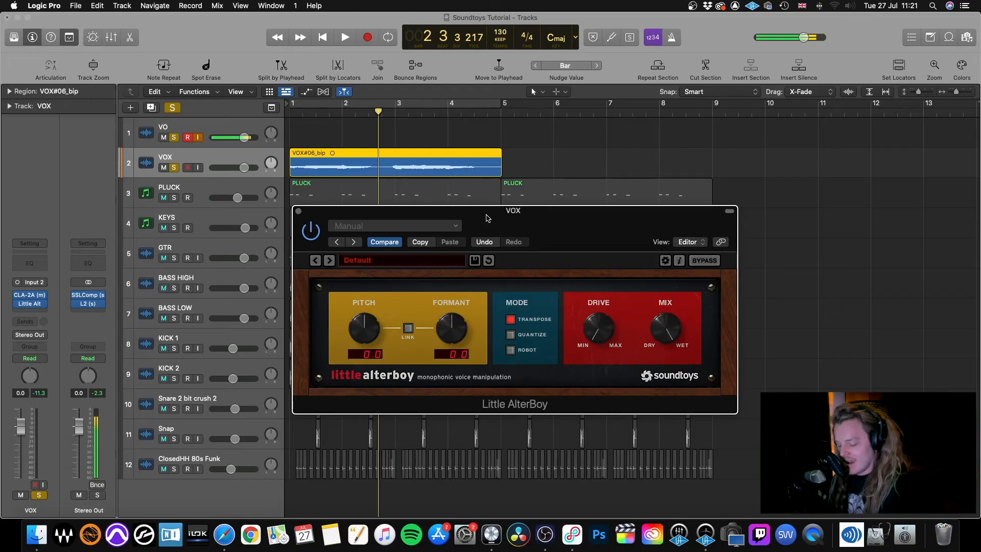
Play the vocal from the start while varying the formant between about 9.3 and 1.7, and reset the formant to 0.0.
{"action": "key", "text": "Return"}
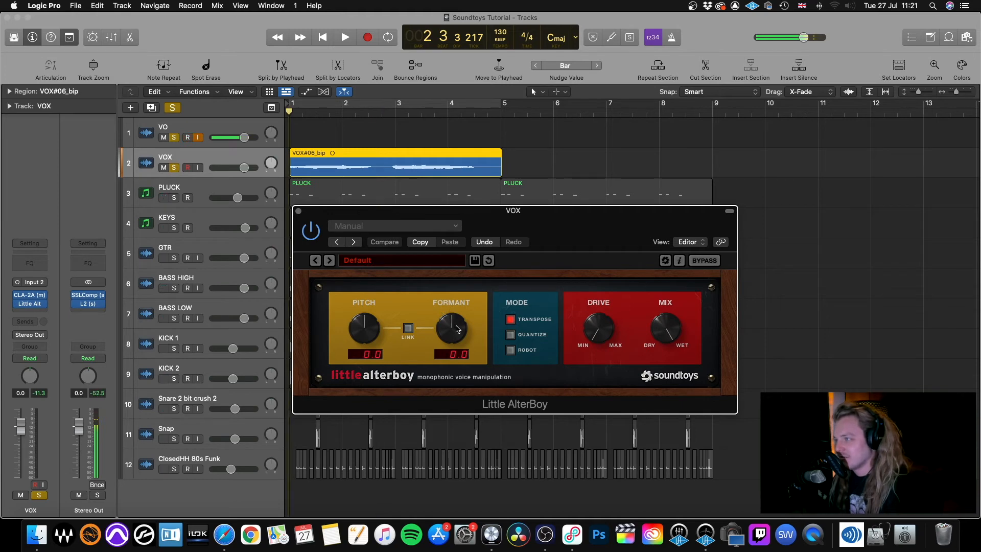
{"action": "key", "text": "space"}
{"action": "left_click_drag", "start_coordinate": [458, 329], "coordinate": [453, 252]}
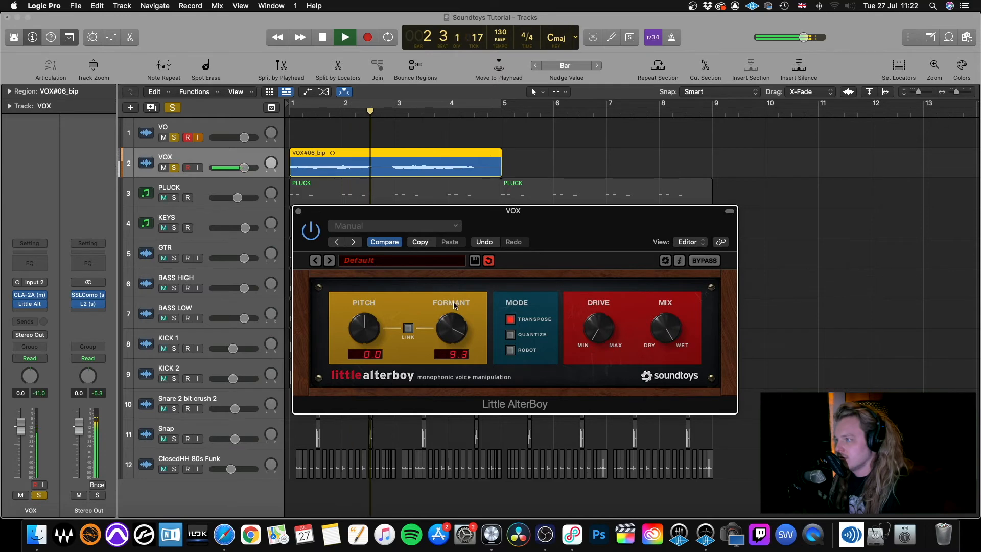
{"action": "left_click_drag", "start_coordinate": [456, 321], "coordinate": [456, 360]}
{"action": "key", "text": "space"}
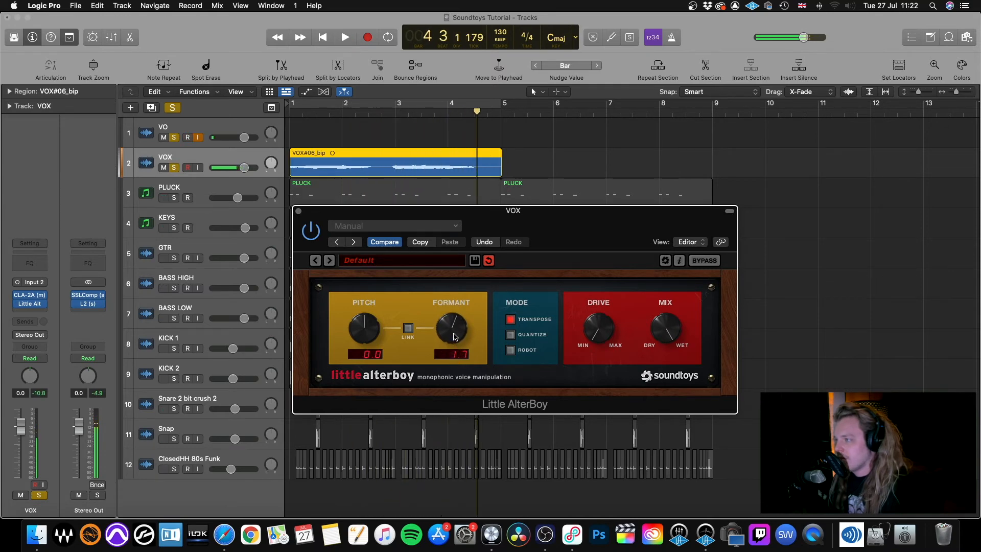
{"action": "left_click", "coordinate": [454, 336], "text": "alt"}
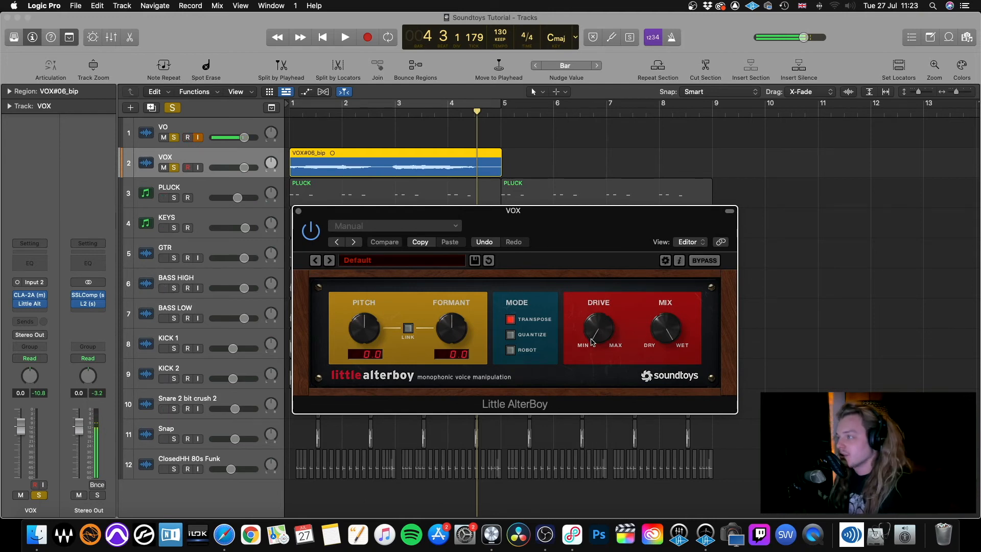
Audition Little AlterBoy's drive by raising it during vocal playback, and return the drive to minimum.
{"action": "key", "text": "space"}
{"action": "left_click_drag", "start_coordinate": [593, 342], "coordinate": [595, 295]}
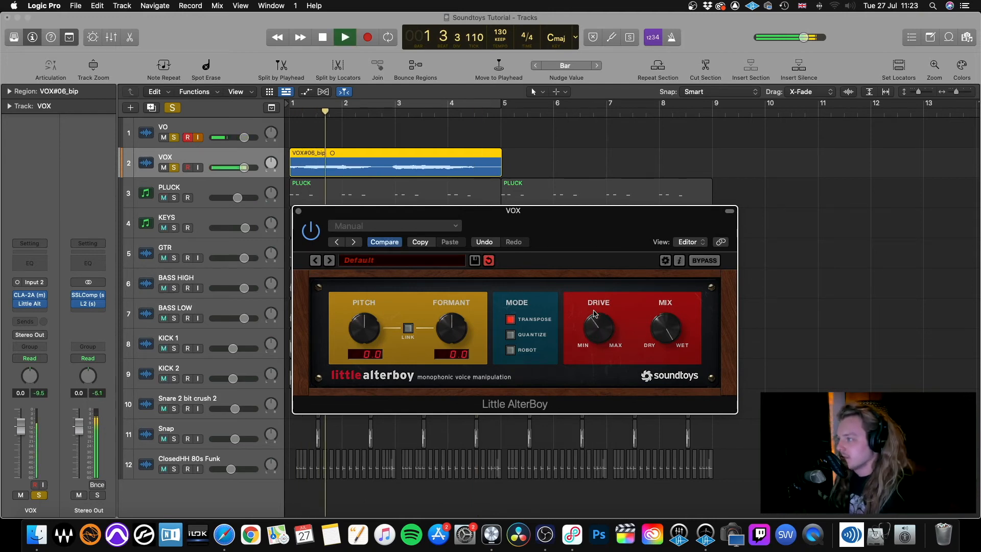
{"action": "key", "text": "space"}
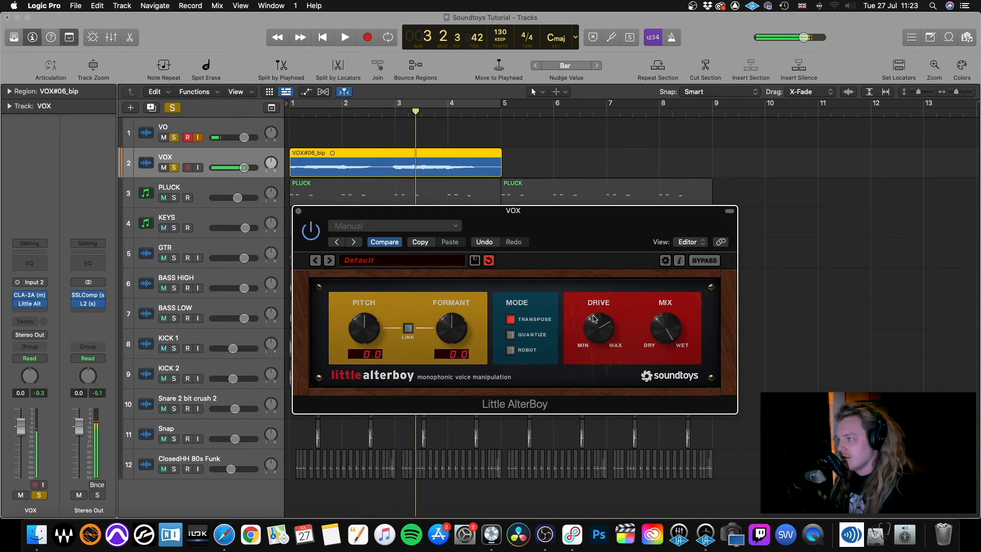
{"action": "left_click_drag", "start_coordinate": [594, 328], "coordinate": [591, 356]}
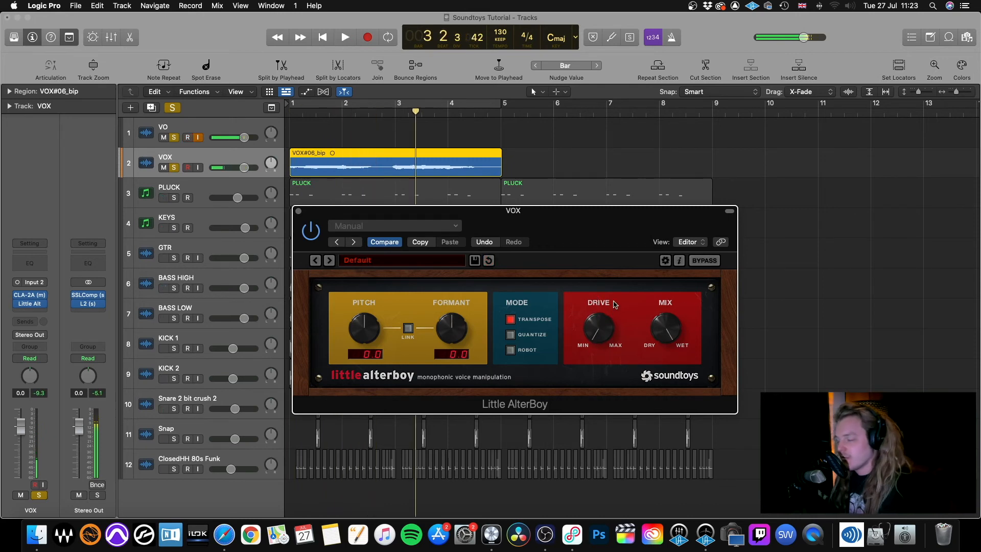
{"action": "left_click", "coordinate": [394, 247]}
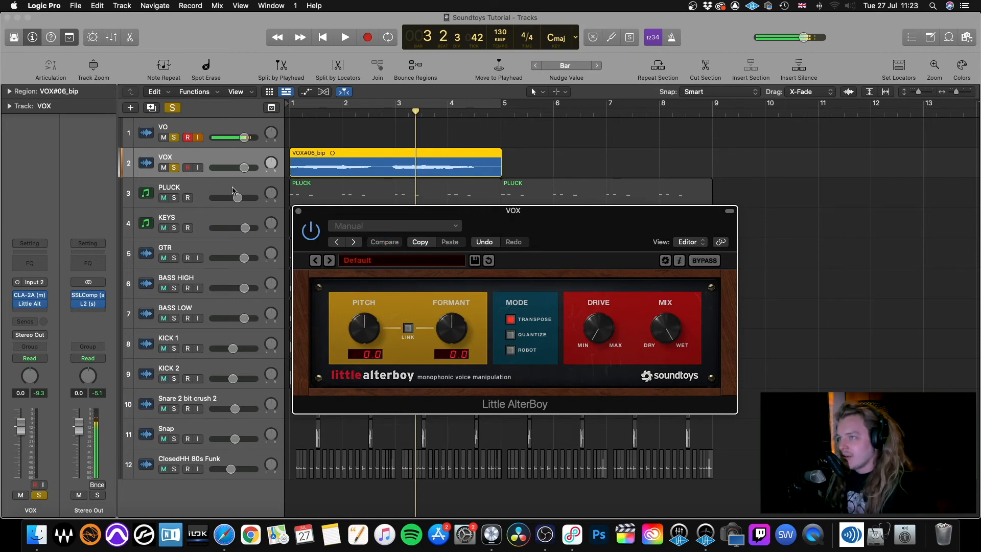
Set Little AlterBoy's pitch to 12.0 and formant to -6.0, and audition the soloed vocal from the start.
{"action": "left_click_drag", "start_coordinate": [361, 339], "coordinate": [365, 131]}
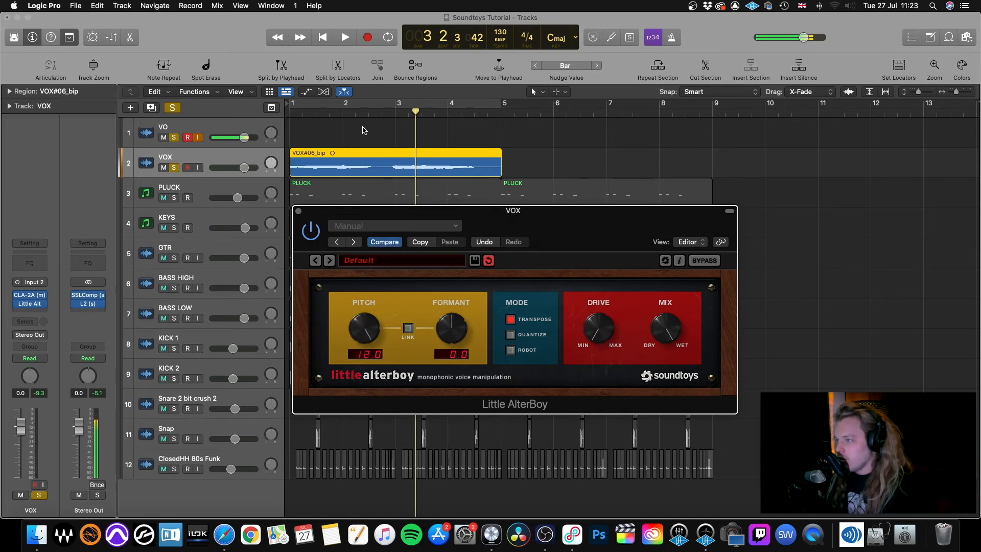
{"action": "left_click_drag", "start_coordinate": [445, 334], "coordinate": [444, 353]}
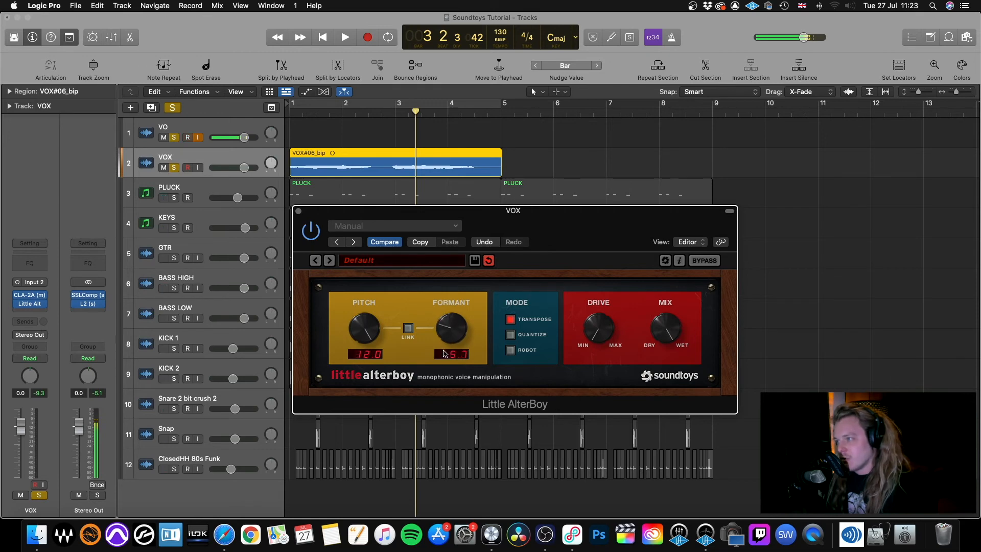
{"action": "key", "text": "Return"}
{"action": "key", "text": "space"}
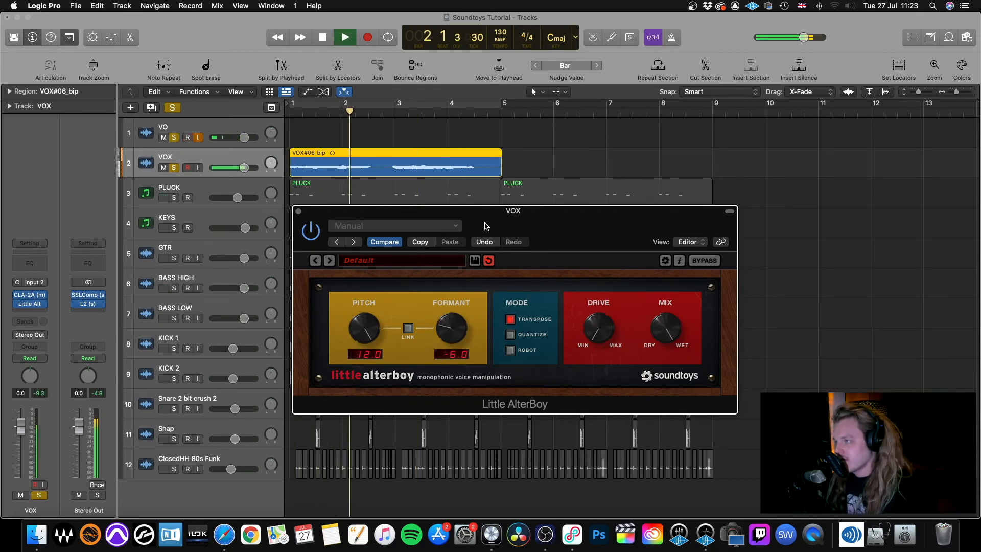
{"action": "key", "text": "space"}
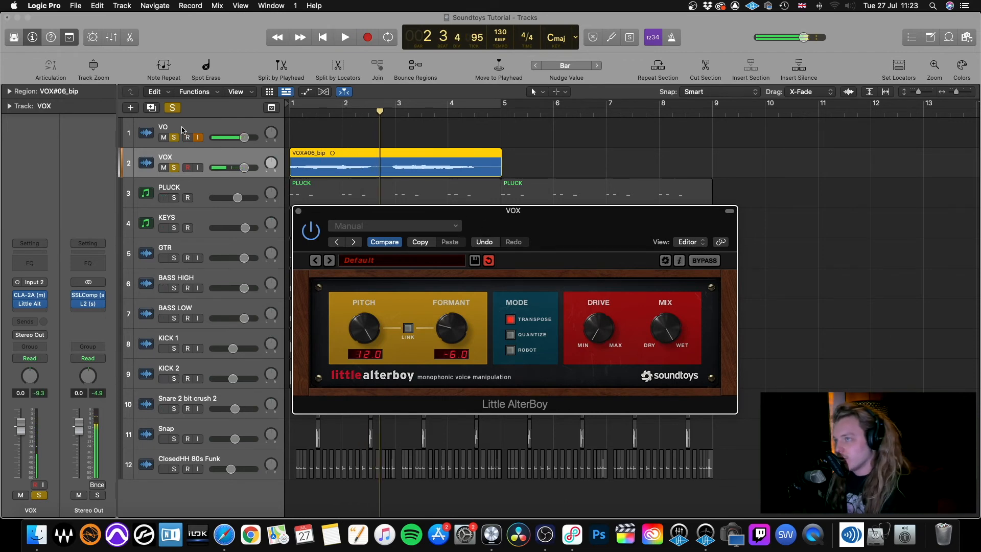
Clear all solos, audition the vocal in the full mix with the formant lowered to -7.1, and close Little AlterBoy.
{"action": "left_click", "coordinate": [173, 108]}
{"action": "key", "text": "Return"}
{"action": "key", "text": "space"}
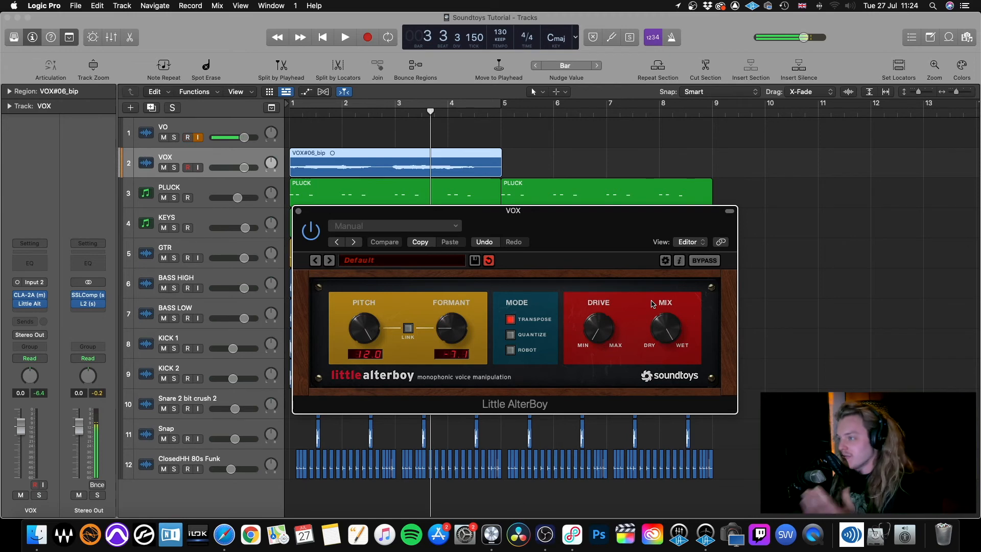
{"action": "left_click", "coordinate": [298, 211]}
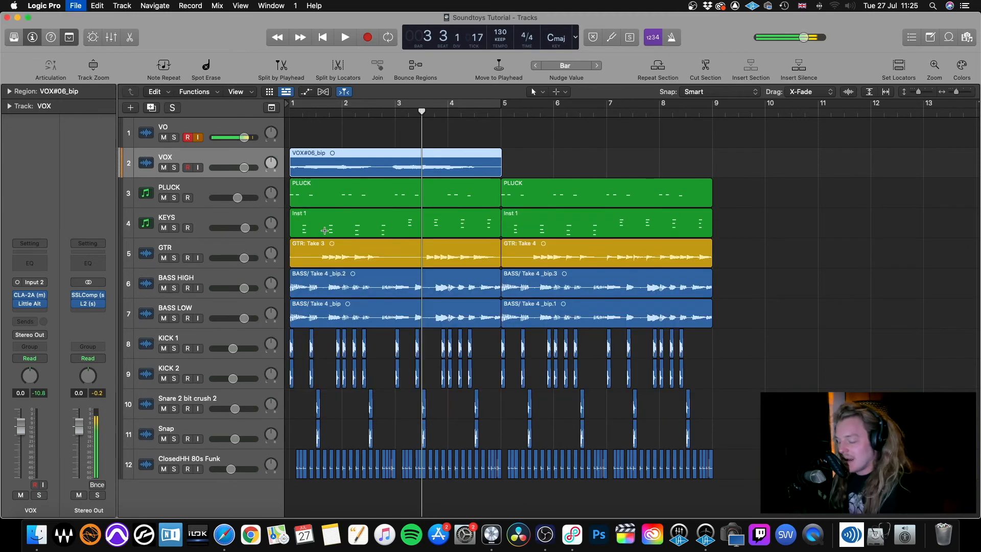
Insert TrueVerb after Little AlterBoy on the VOX track with the Medium plate preset and lower its reverb level during soloed playback.
{"action": "left_click", "coordinate": [34, 312]}
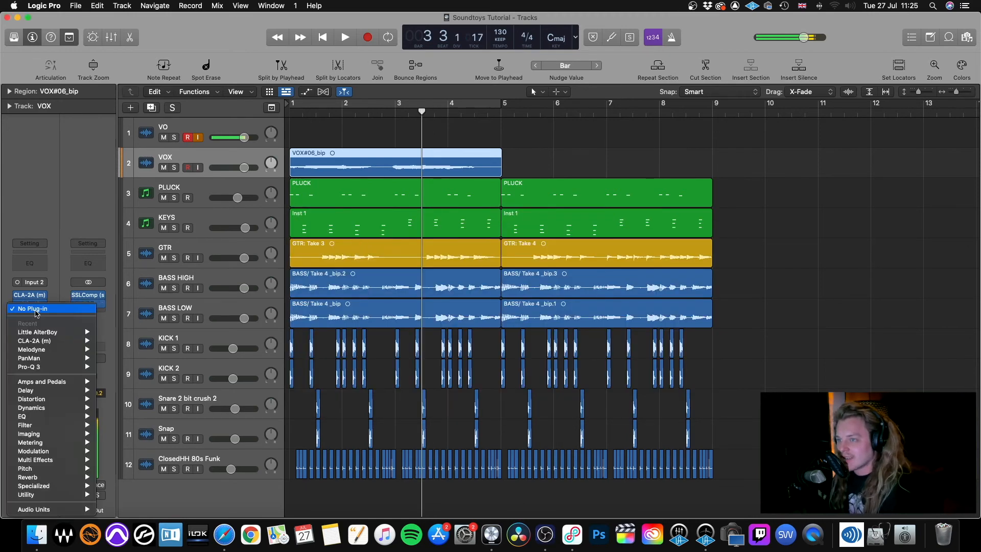
{"action": "mouse_move", "coordinate": [52, 509]}
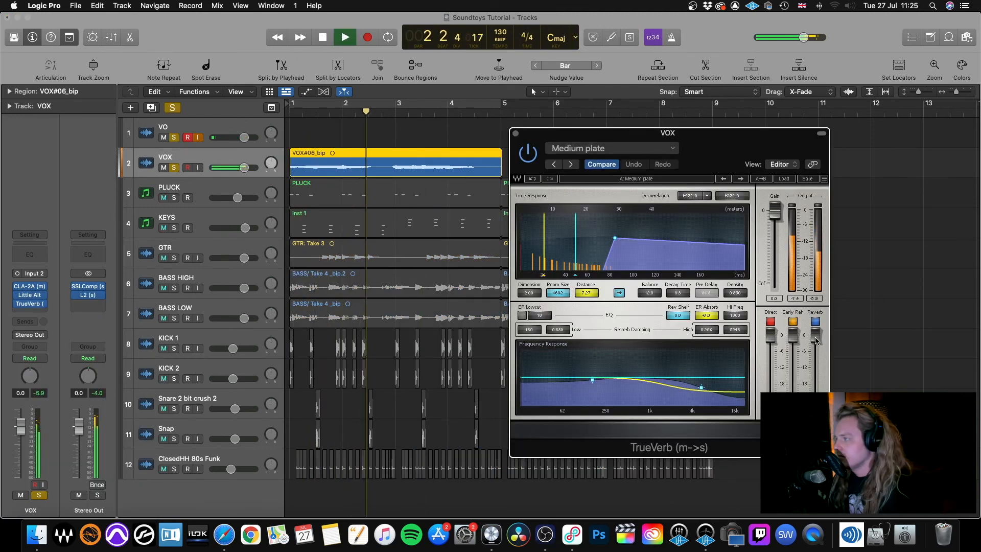
{"action": "left_click_drag", "start_coordinate": [817, 341], "coordinate": [817, 347]}
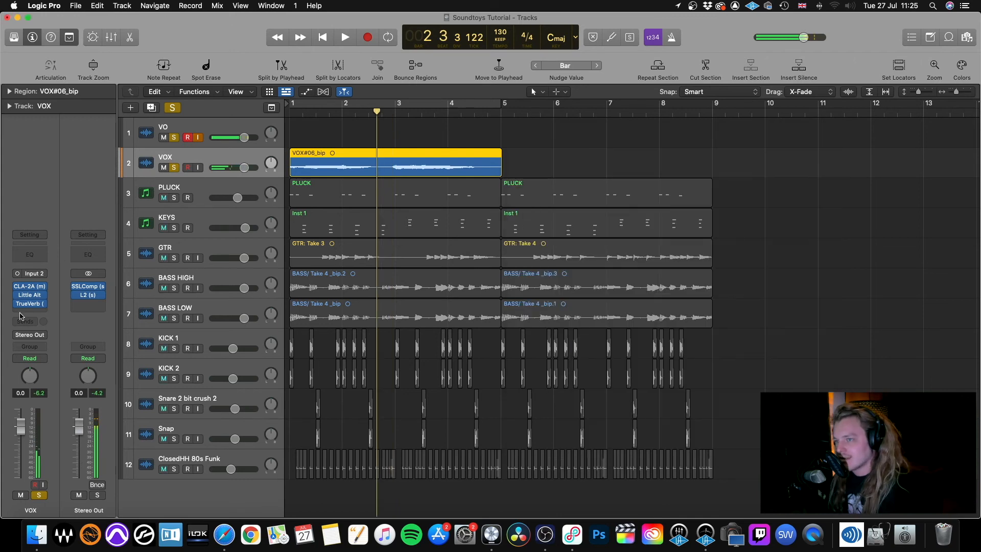
Insert a dual mono Sample Delay after TrueVerb on the VOX track, delay the left side by 417 samples, and audition the vocal.
{"action": "left_click", "coordinate": [20, 313]}
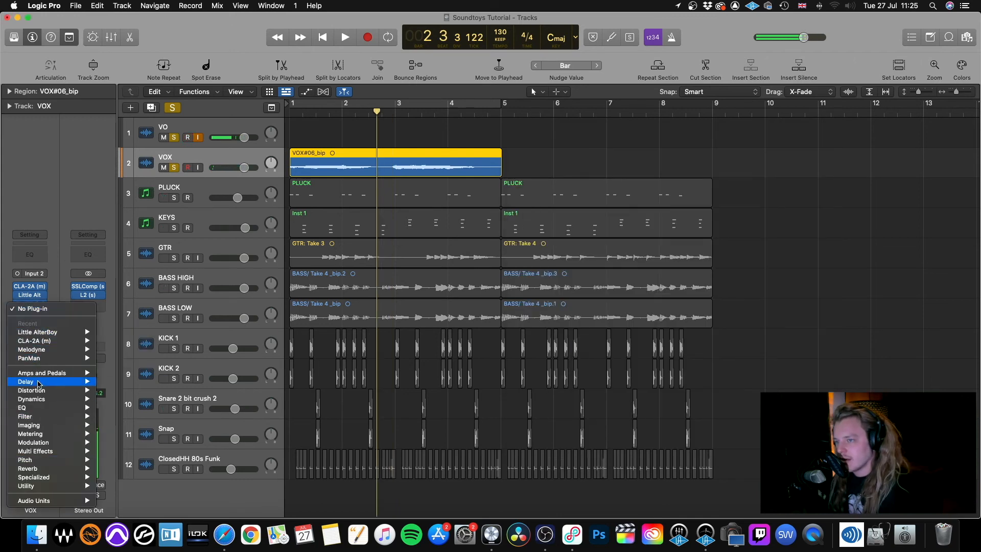
{"action": "mouse_move", "coordinate": [41, 383]}
{"action": "mouse_move", "coordinate": [139, 407]}
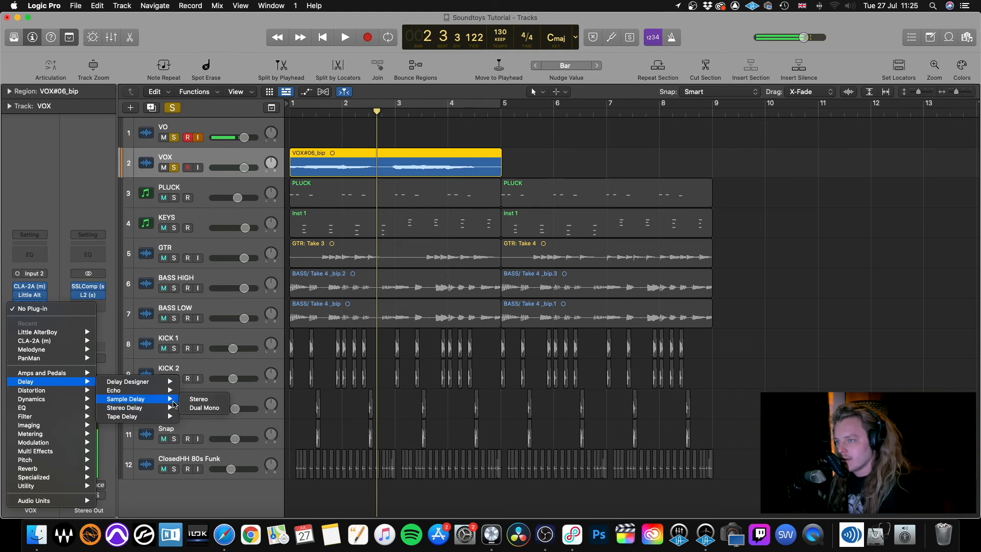
{"action": "left_click", "coordinate": [201, 407]}
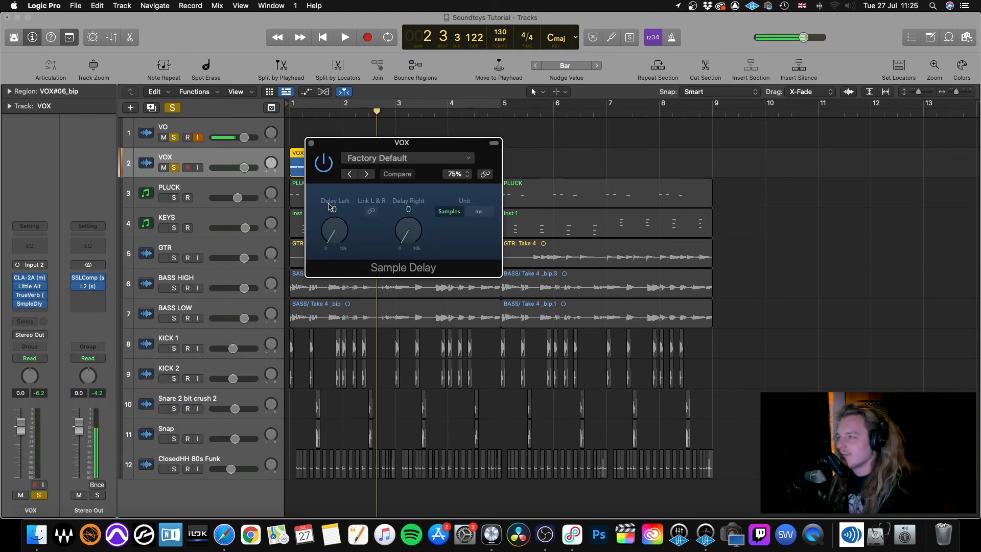
{"action": "left_click_drag", "start_coordinate": [341, 235], "coordinate": [341, 233]}
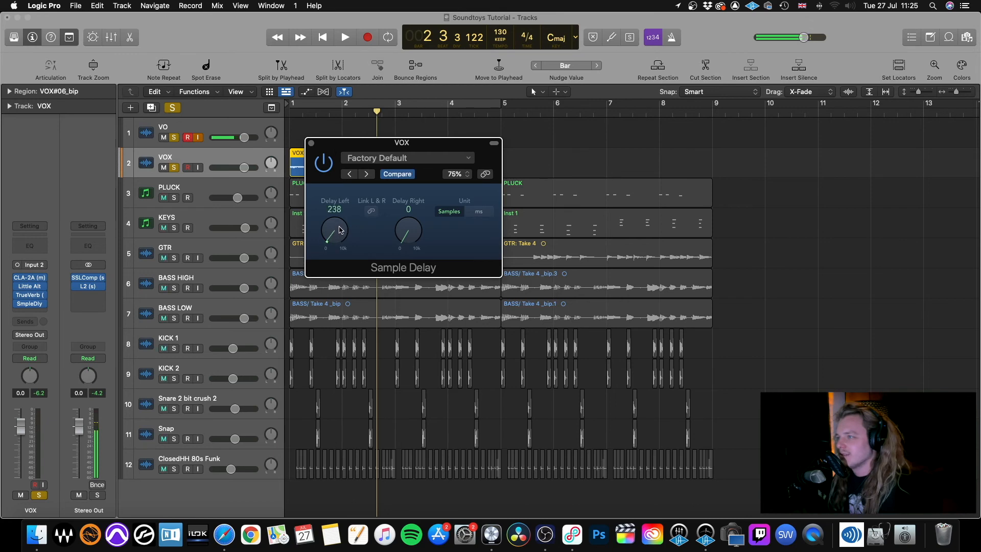
{"action": "left_click_drag", "start_coordinate": [341, 244], "coordinate": [337, 230]}
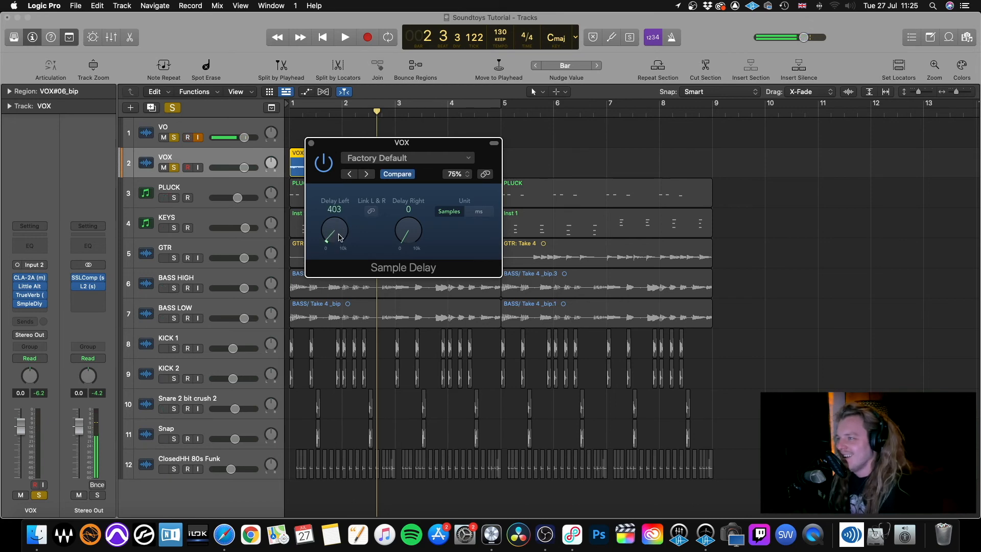
{"action": "key", "text": "space"}
{"action": "left_click_drag", "start_coordinate": [313, 145], "coordinate": [341, 195]}
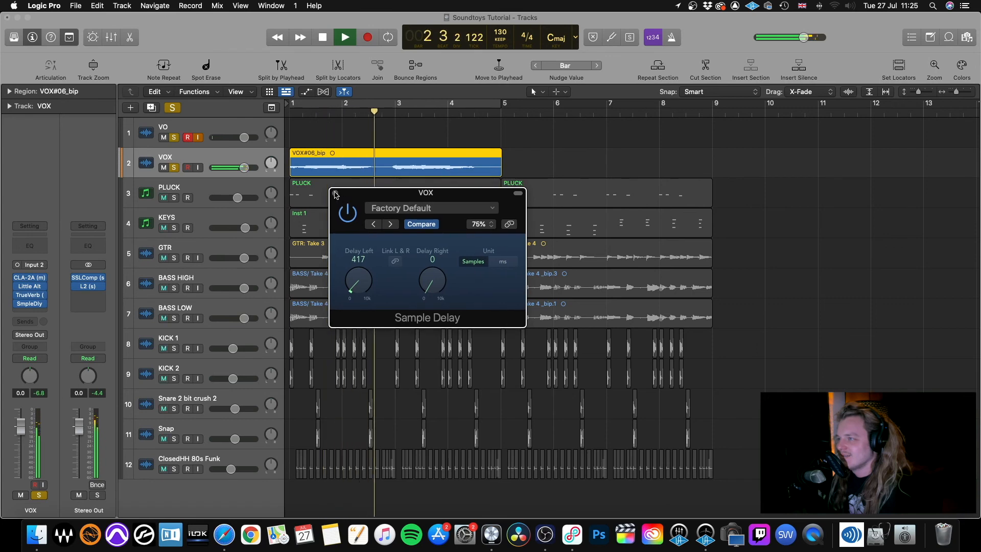
{"action": "left_click", "coordinate": [336, 194]}
{"action": "key", "text": "space"}
Insert Pro-Q 3 between CLA-2A and Little AlterBoy, and add a 12 dB/oct low cut near 500 Hz while the vocal plays.
{"action": "left_click_drag", "start_coordinate": [31, 309], "coordinate": [31, 310]}
{"action": "mouse_move", "coordinate": [31, 288]}
{"action": "left_mouse_down"}
{"action": "mouse_move", "coordinate": [30, 295]}
{"action": "mouse_move", "coordinate": [29, 286]}
{"action": "left_mouse_up"}
{"action": "left_click", "coordinate": [30, 280]}
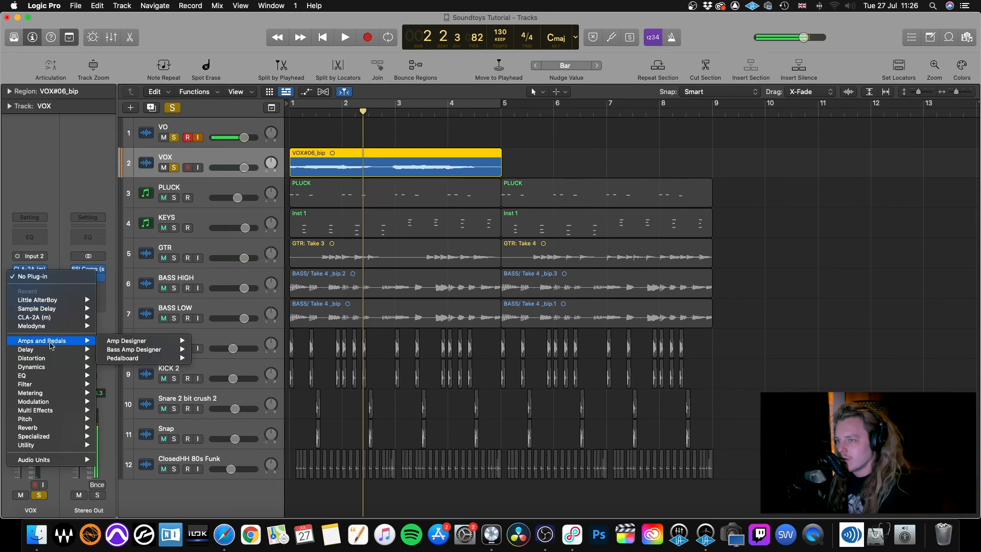
{"action": "mouse_move", "coordinate": [54, 459]}
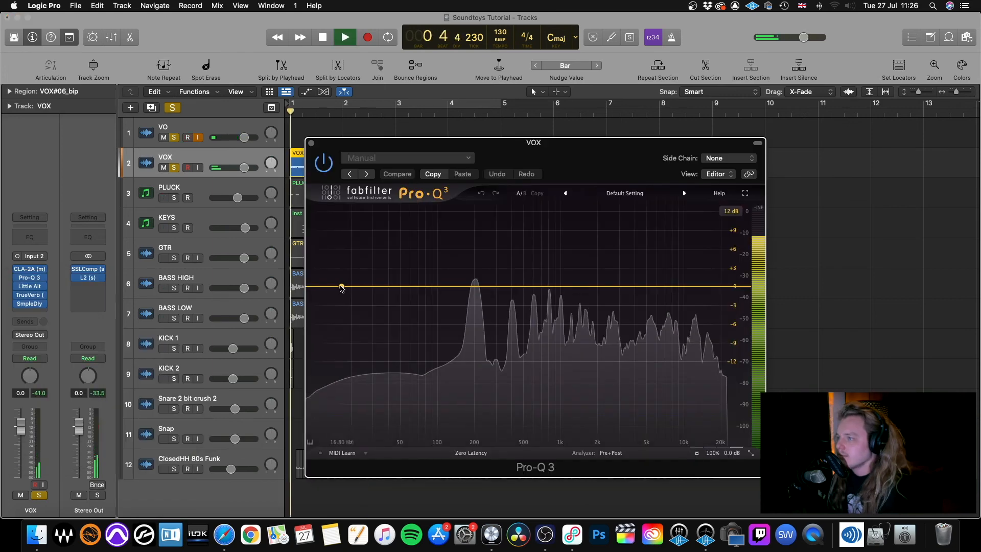
{"action": "left_click_drag", "start_coordinate": [322, 286], "coordinate": [508, 285]}
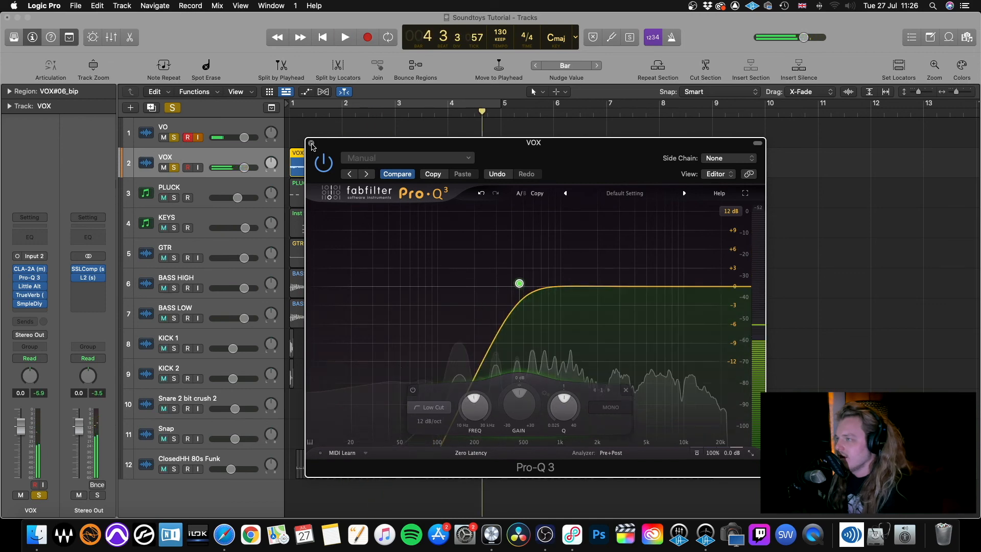
{"action": "left_click", "coordinate": [312, 142]}
Compare the vocal from the start with Pro-Q 3, Little AlterBoy, TrueVerb and Sample Delay bypassed, and with all four enabled again.
{"action": "mouse_move", "coordinate": [21, 278]}
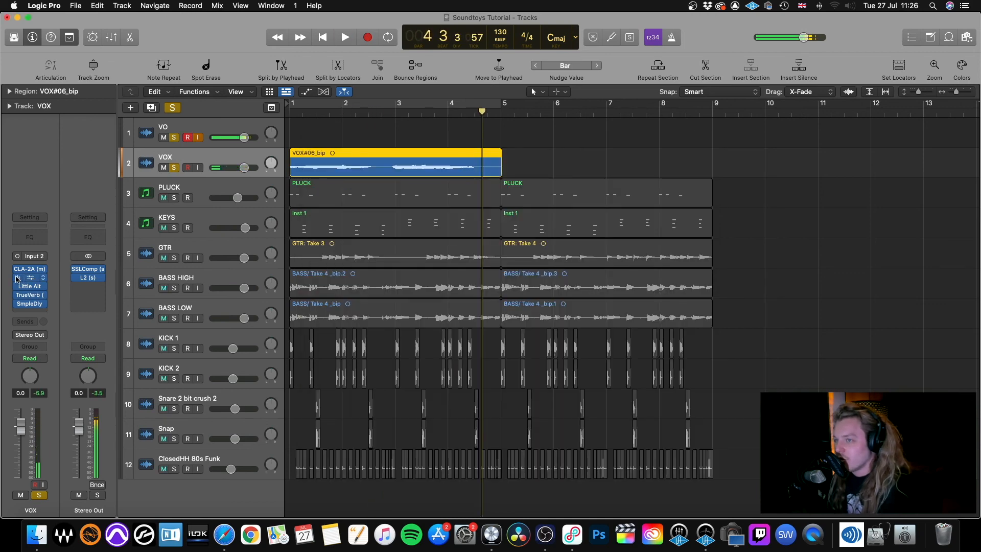
{"action": "left_click_drag", "start_coordinate": [17, 277], "coordinate": [20, 304]}
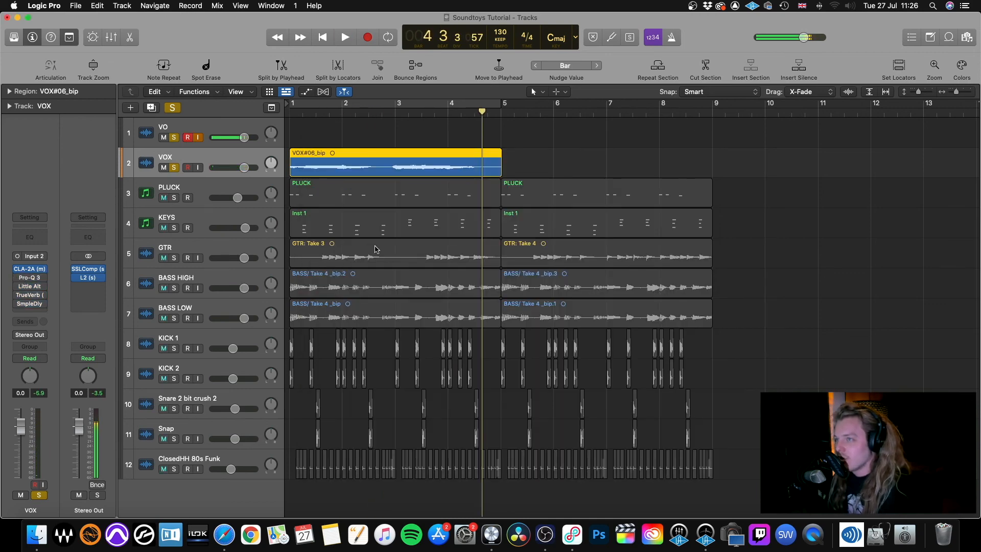
{"action": "key", "text": "Return"}
{"action": "key", "text": "space"}
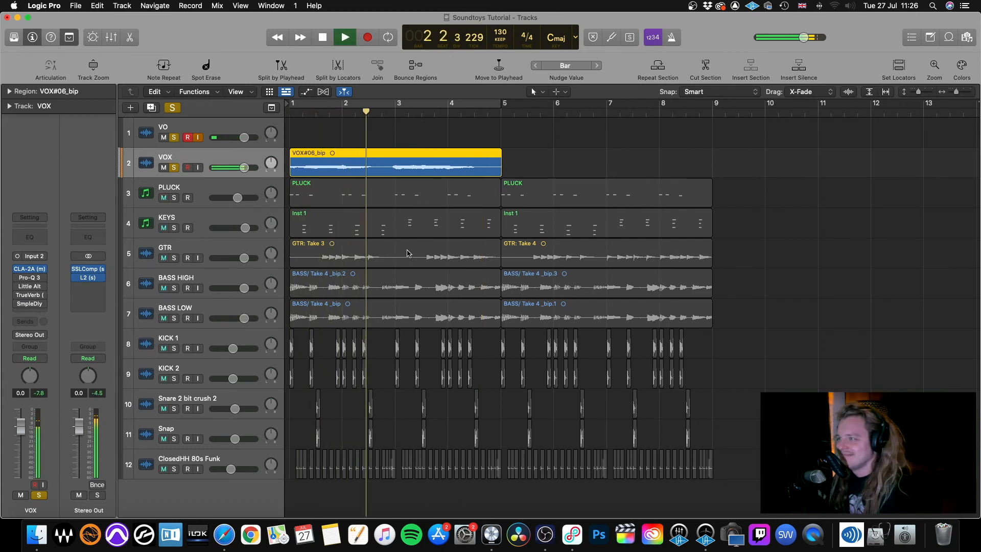
{"action": "key", "text": "space"}
{"action": "left_click", "coordinate": [17, 278]}
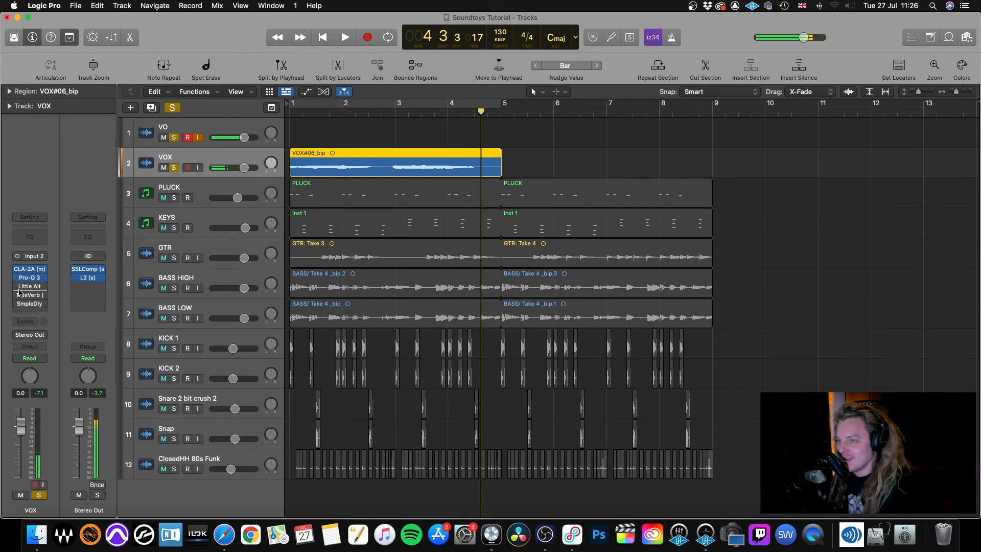
{"action": "left_click", "coordinate": [18, 287]}
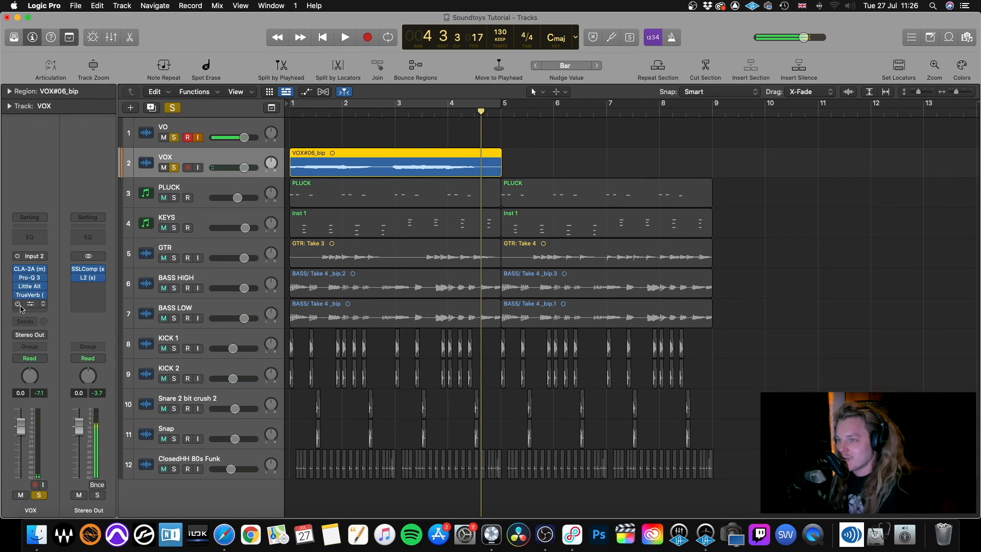
{"action": "key", "text": "Return"}
{"action": "key", "text": "space"}
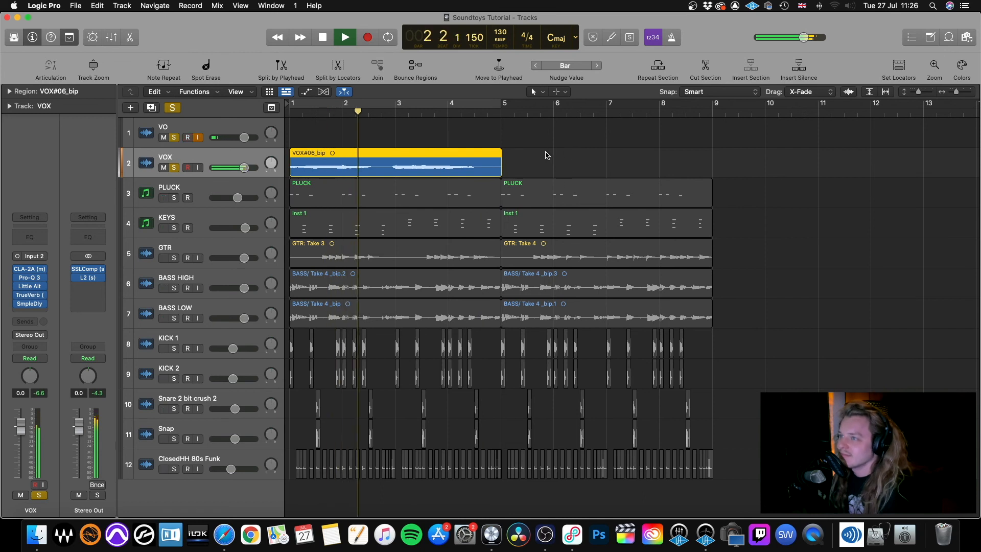
{"action": "key", "text": "space"}
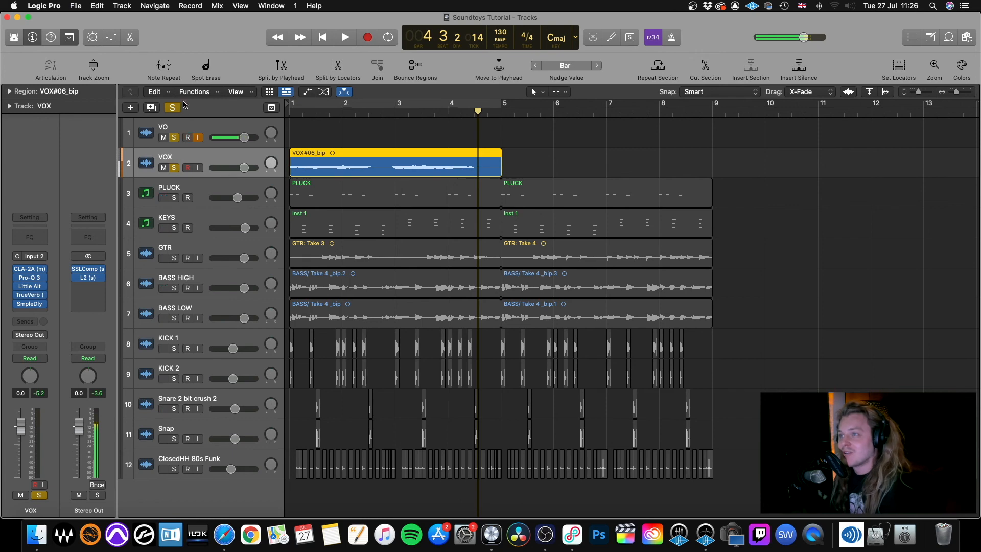
Save the project, finish auditioning the full mix up to bar 9, and return the playhead to bar 1.
{"action": "key", "text": "super+s"}
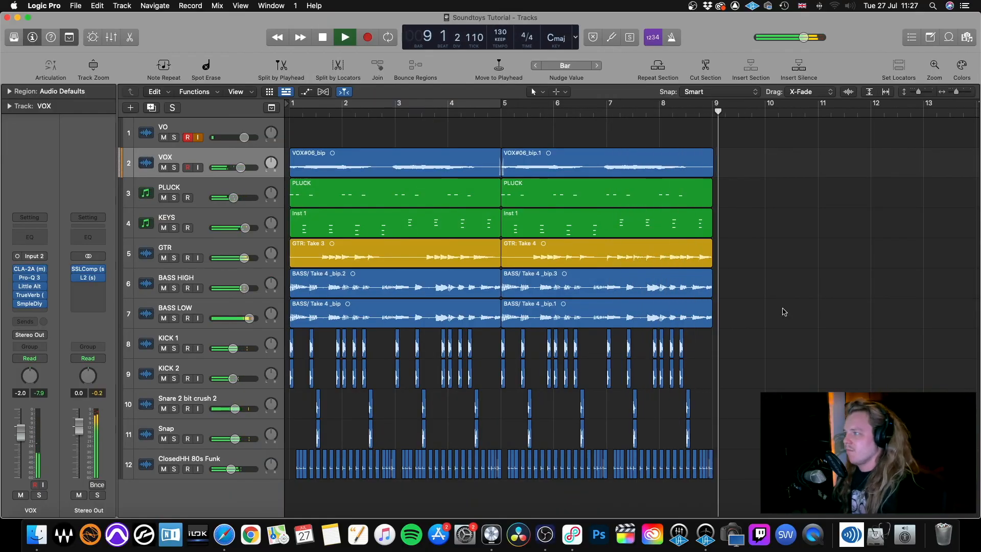
{"action": "key", "text": "space"}
{"action": "key", "text": "super+s"}
{"action": "key", "text": "Return"}
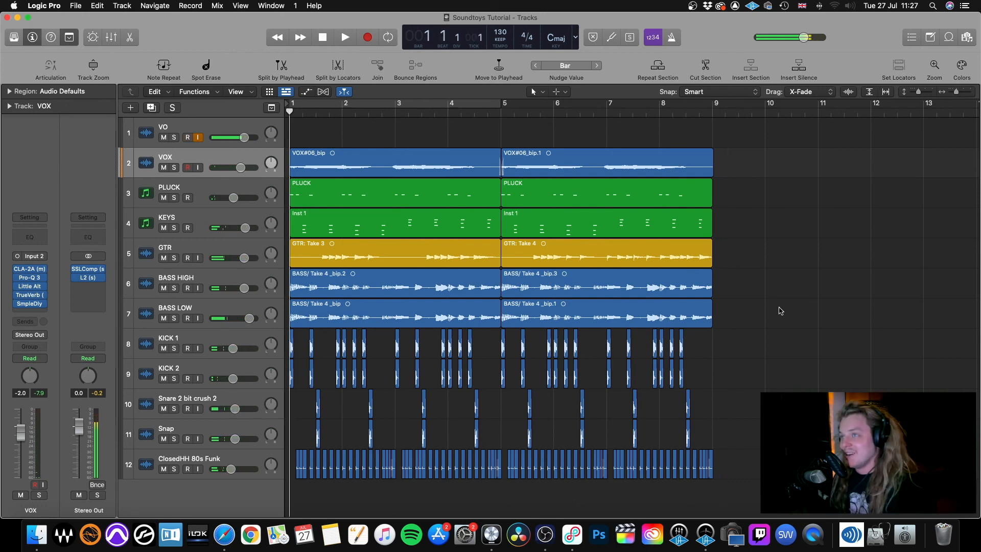